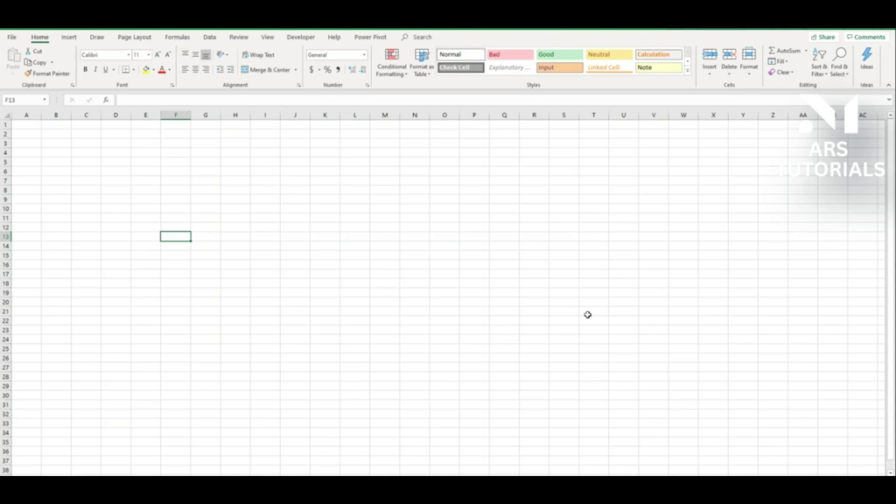
- Enter 2 in cell E10 and 3 in cell F10
key("Up")
key("Up")
key("Up")
key("Left")
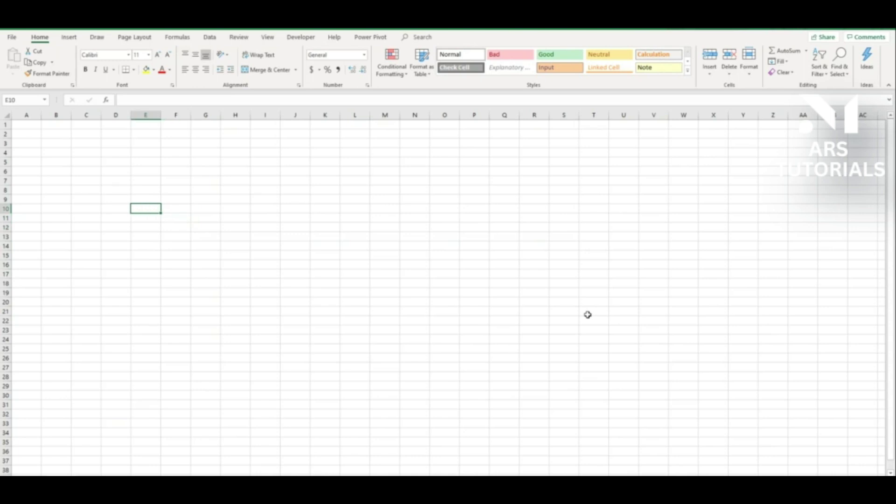
type("2")
key("Tab")
type("3")
key("Tab")
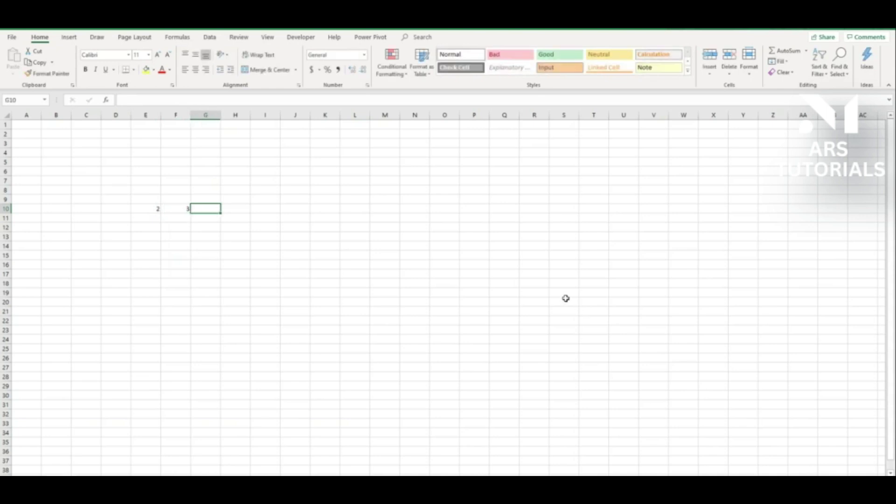
- Enter a formula in cell J10 that adds the two numbers, =E10+F10
key("Tab")
key("Tab")
key("Tab")
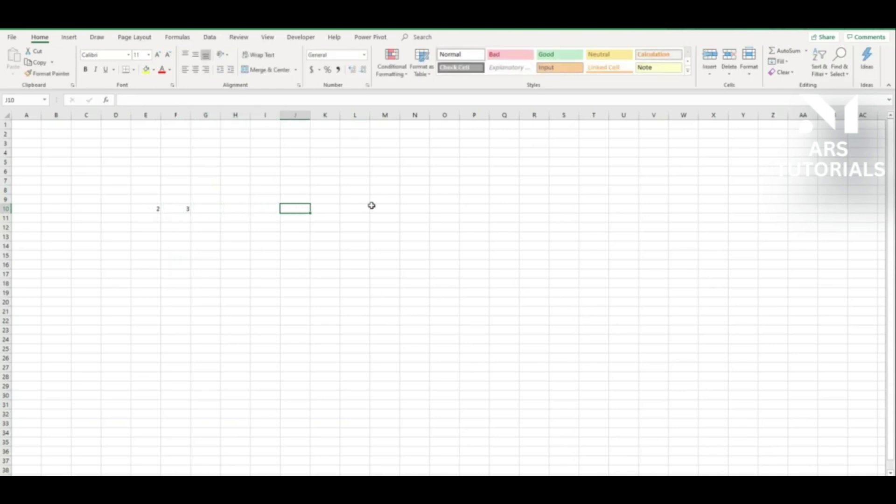
type("=")
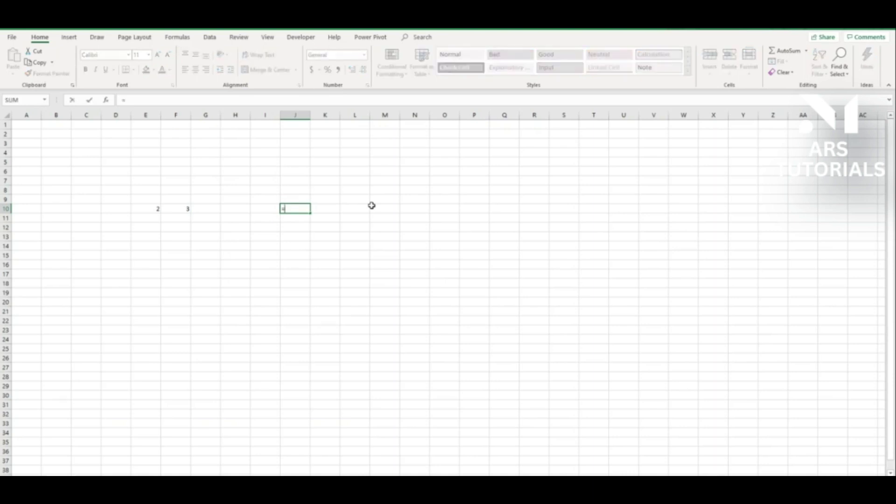
left_click(149, 212)
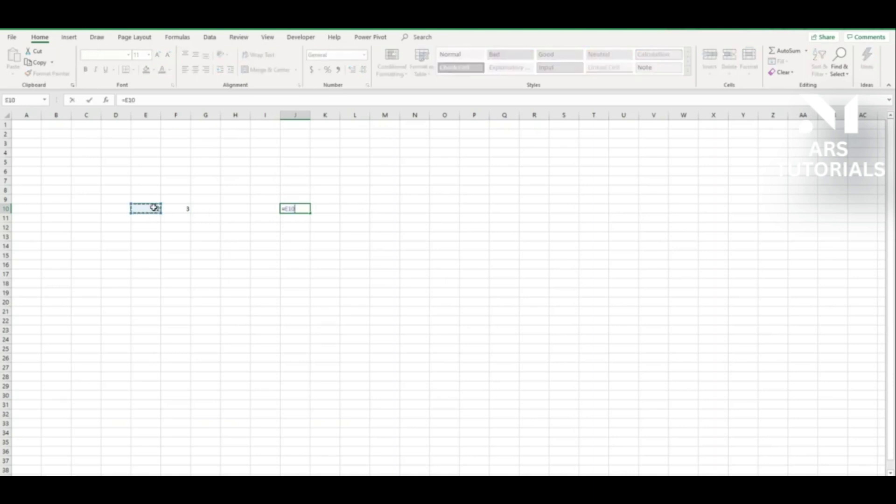
type("+")
left_click(193, 215)
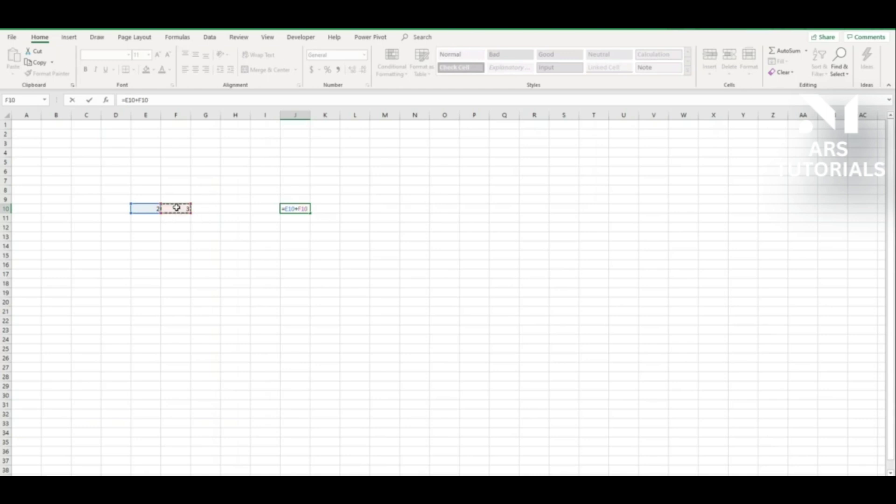
key("Return")
- Change the formula in J10 to subtraction, =E10-F10
mouse_move(307, 193)
left_mouse_down()
mouse_move(292, 240)
mouse_move(301, 254)
mouse_move(300, 206)
left_mouse_up()
left_click(311, 212)
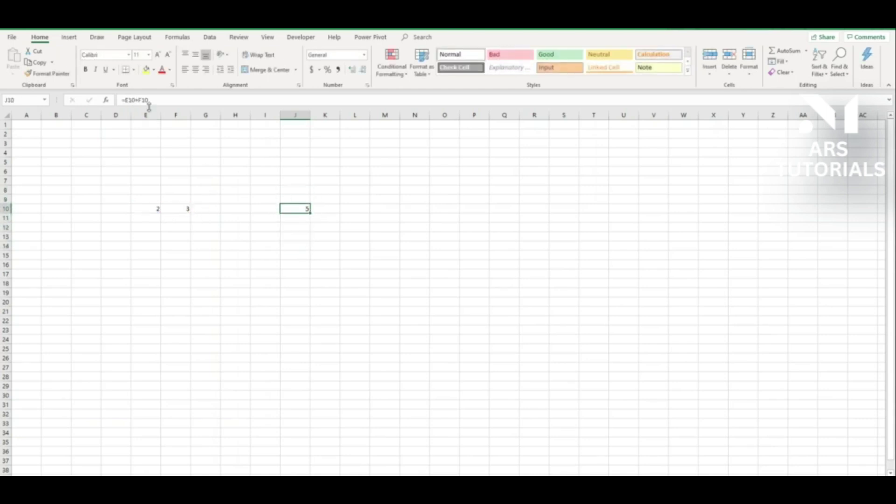
left_click(140, 100)
key("BackSpace")
type("-")
key("Return")
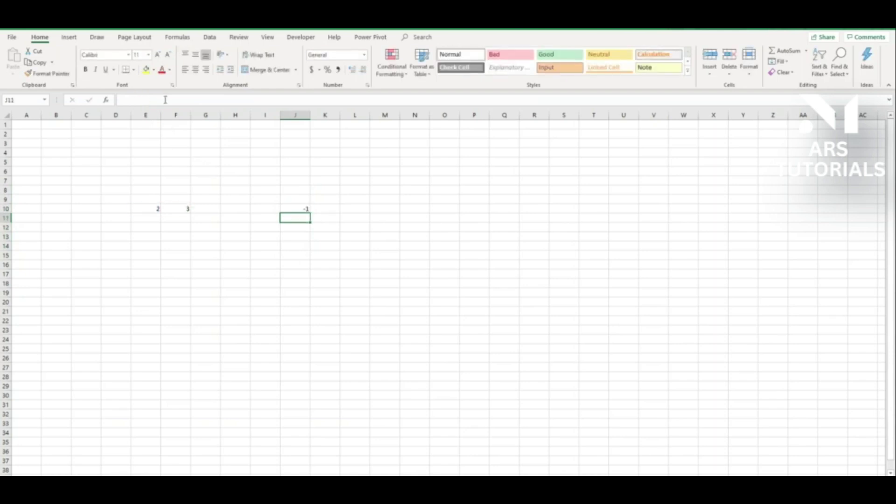
- Change the formula in J10 to multiplication, =E10*F10
left_click(294, 208)
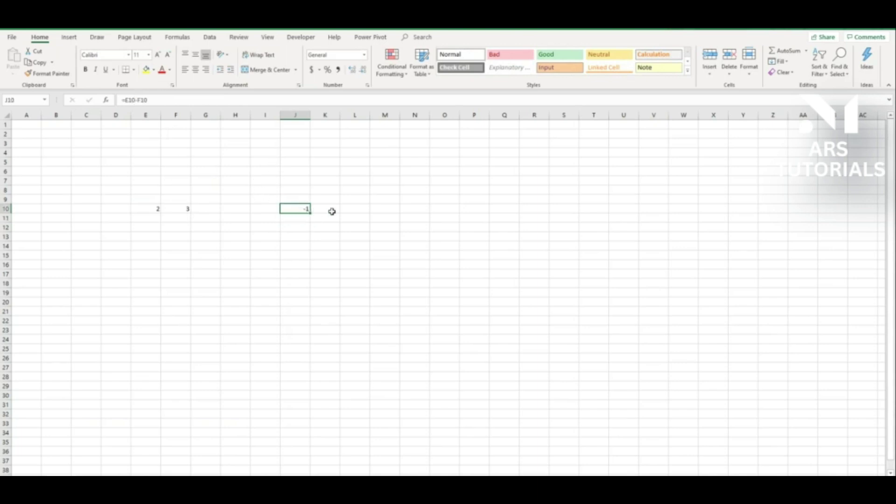
left_click(306, 248)
left_click(302, 208)
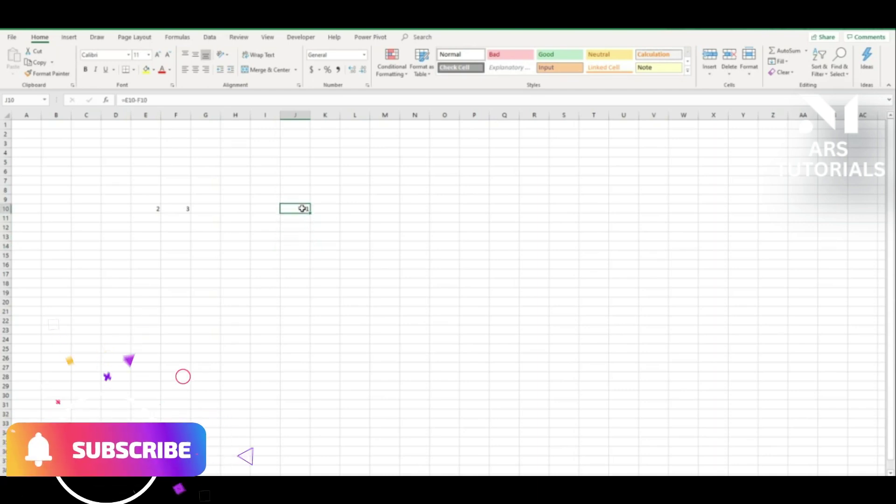
left_click(138, 100)
key("BackSpace")
type("*")
key("Return")
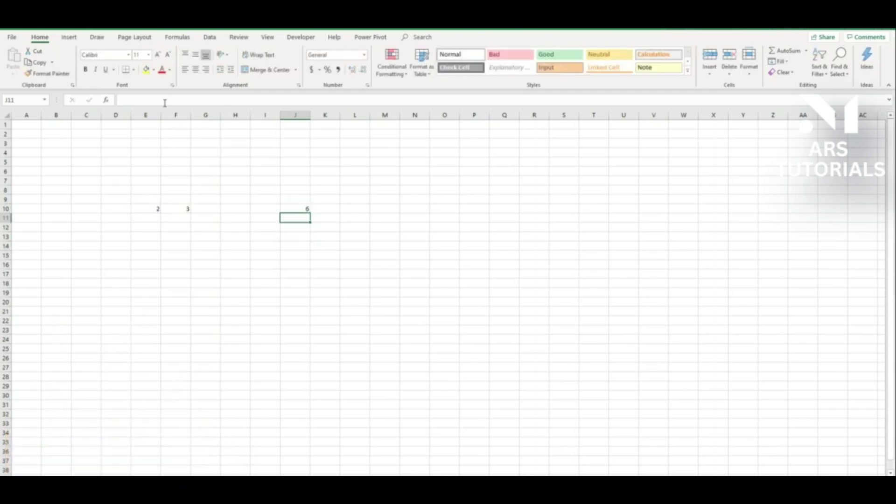
- Change the formula in J10 to division, =E10/F10
left_click(304, 209)
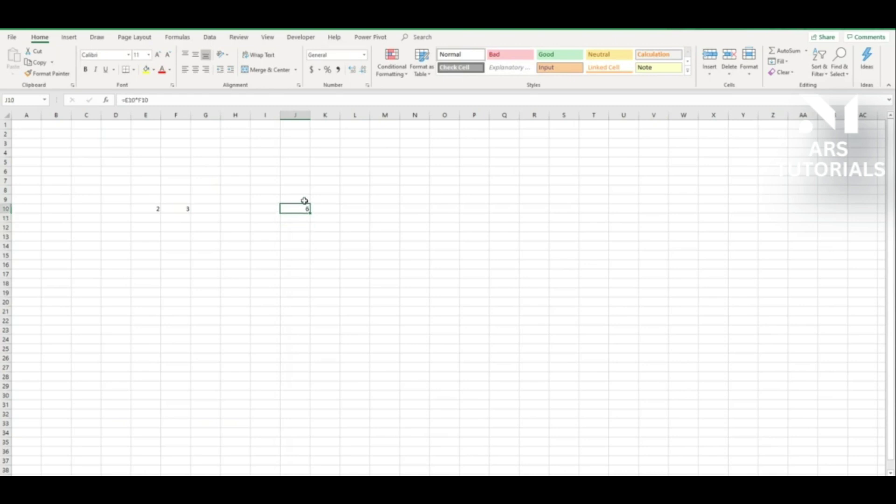
left_click(137, 99)
key("BackSpace")
type("/")
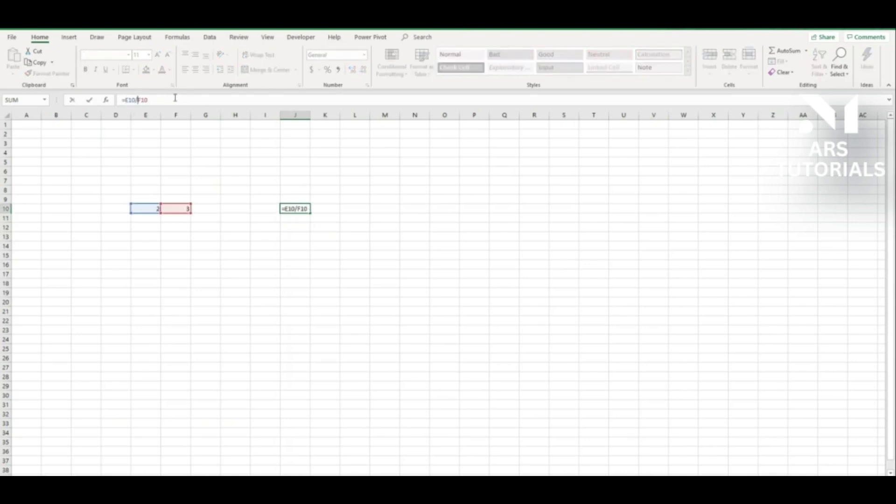
key("Return")
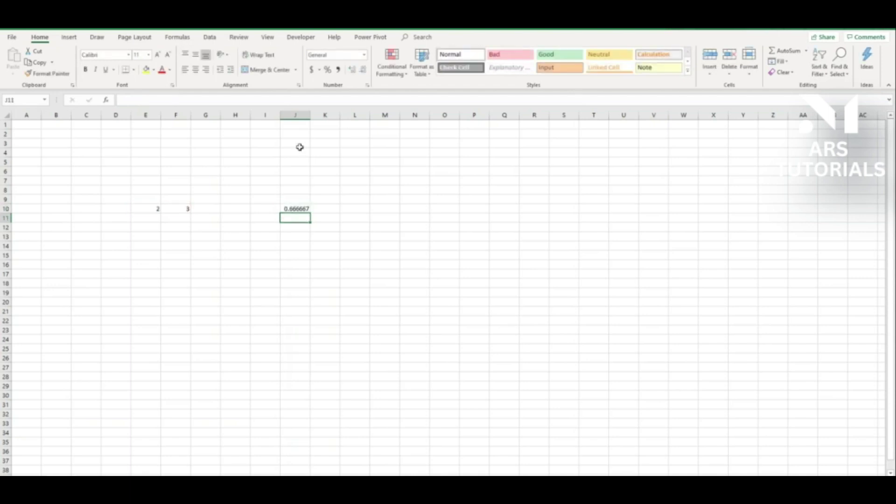
- Add a second row of numbers with 5 in cell E11 and 6 in cell F11
left_click(151, 219)
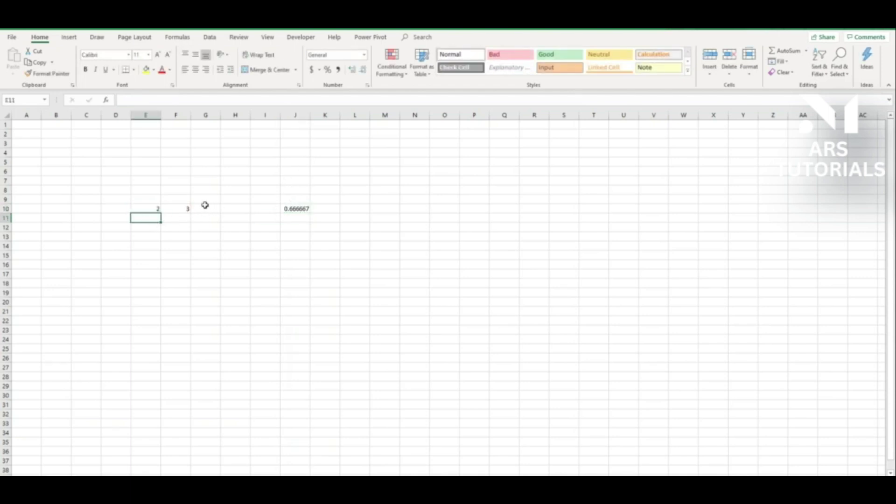
type("5")
key("Tab")
type("6")
key("Return")
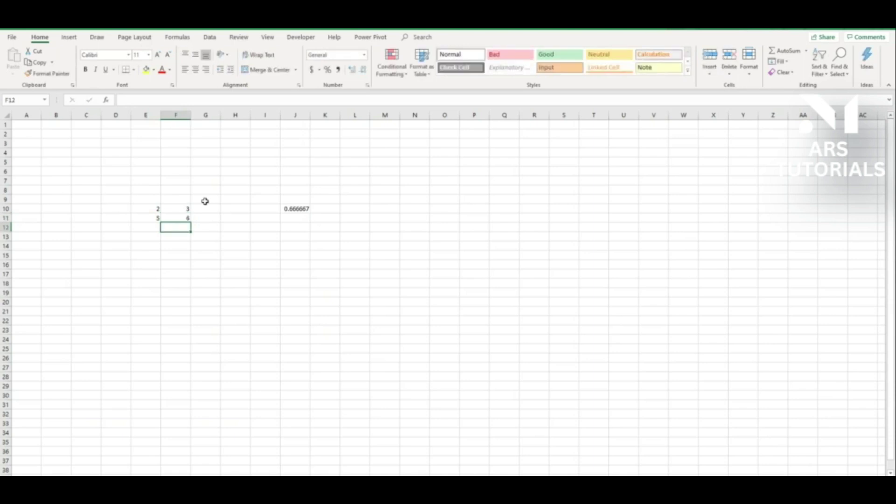
- Extend the division formula in J10 with the product of the second row so it reads =E10/F10+E11*F11
left_click(292, 206)
left_click(151, 99)
type("+")
left_click(153, 217)
type("+")
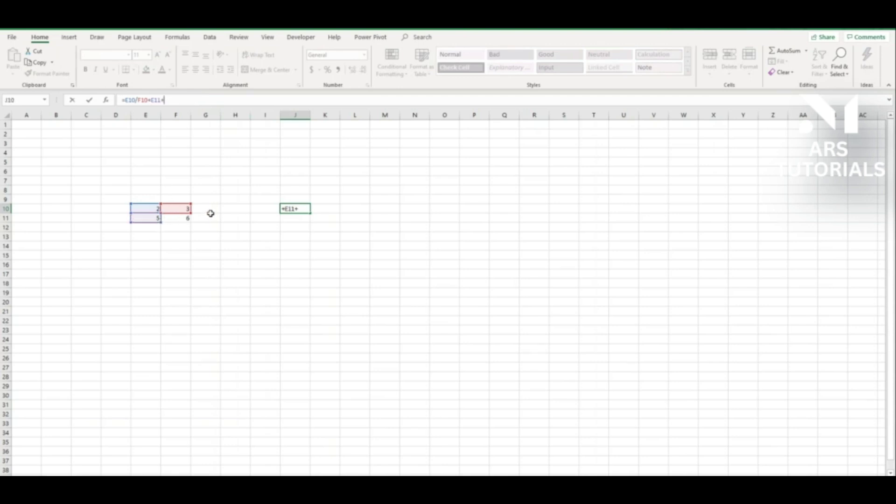
key("BackSpace")
type("*")
left_click(183, 217)
key("Return")
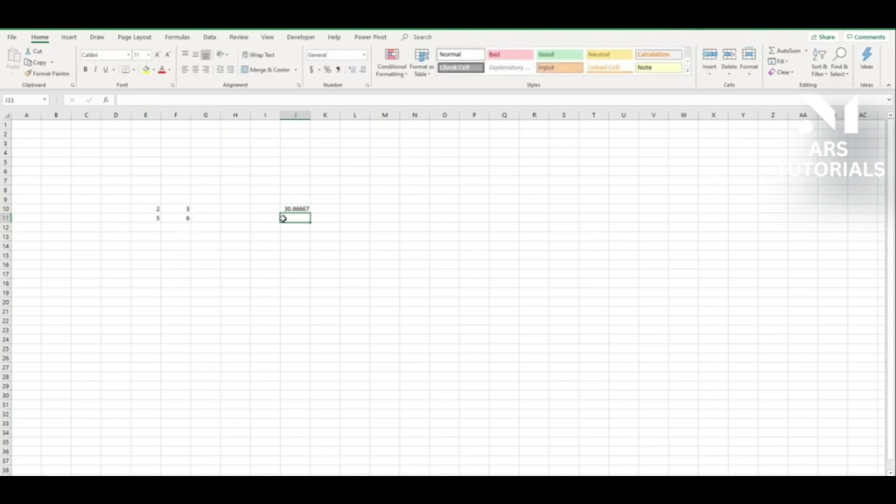
left_click(304, 205)
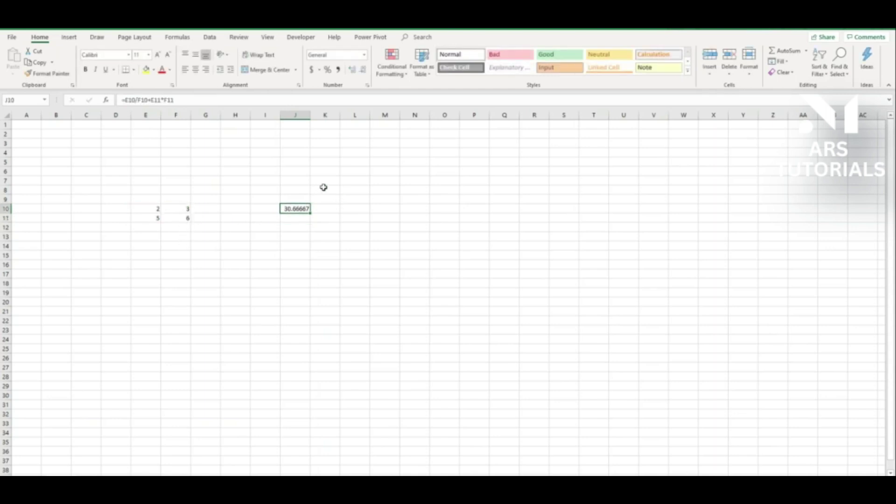
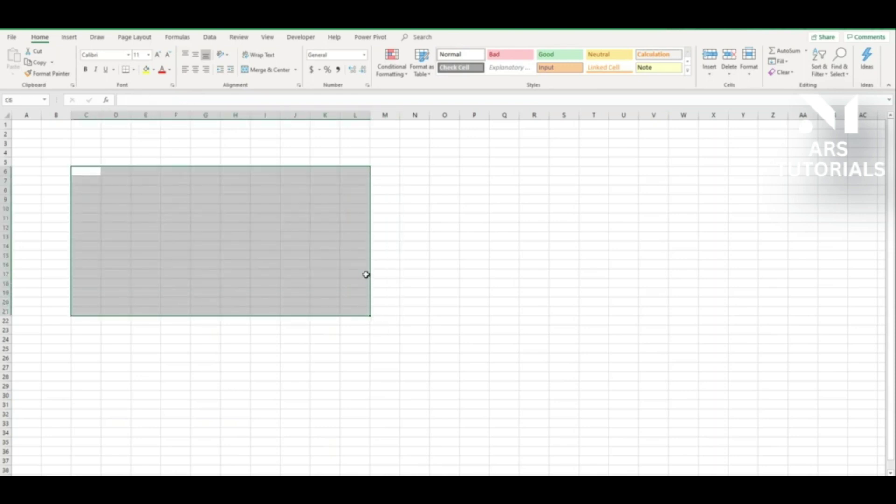
- Examine the function categories available in the function library, including Text, Logical, Financial and the additional function groups
left_click(166, 218)
left_click(148, 209)
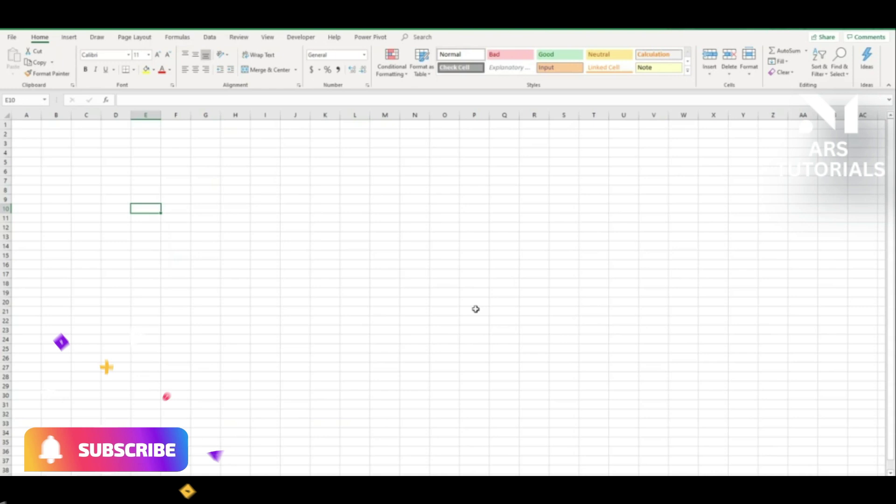
left_click(176, 37)
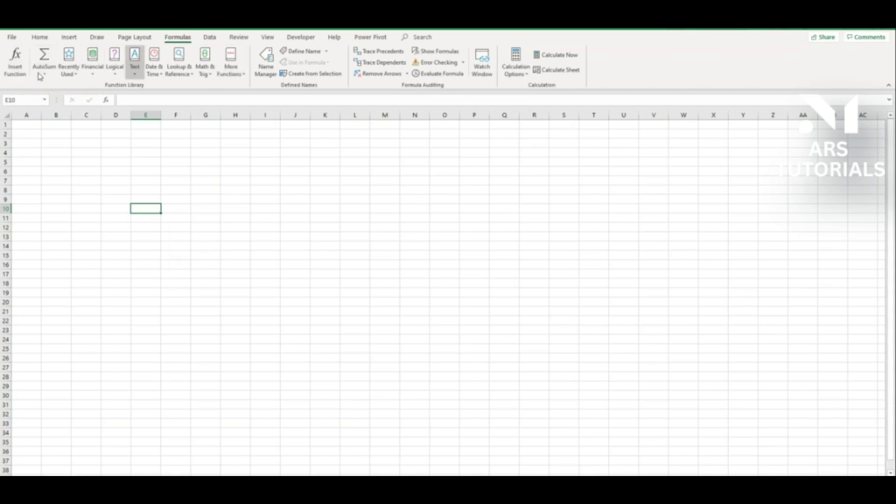
left_click(135, 70)
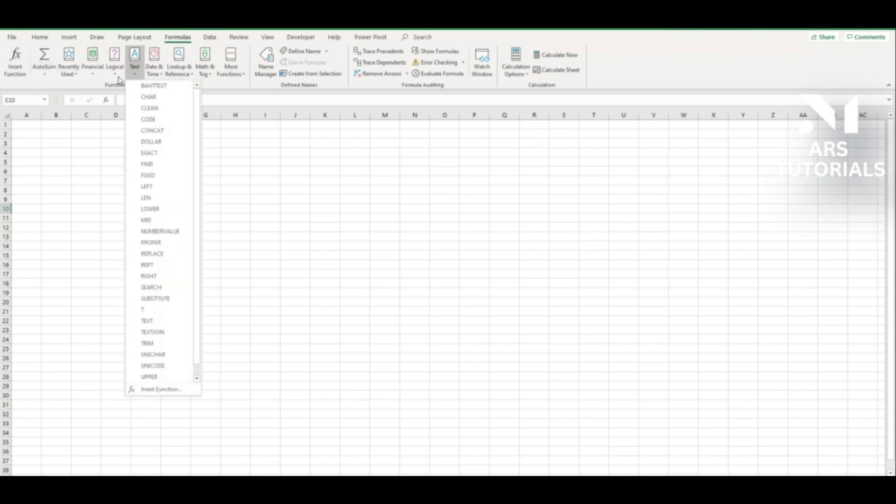
left_click(115, 70)
left_click(93, 70)
left_click(240, 77)
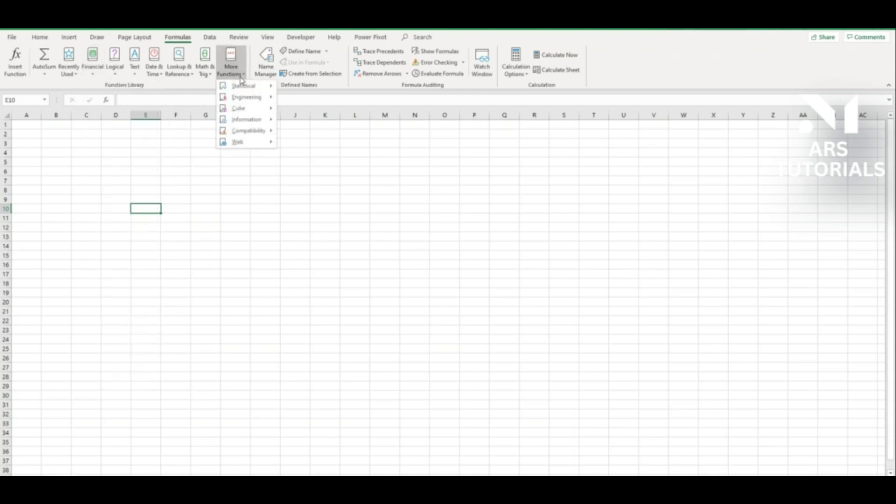
mouse_move(248, 90)
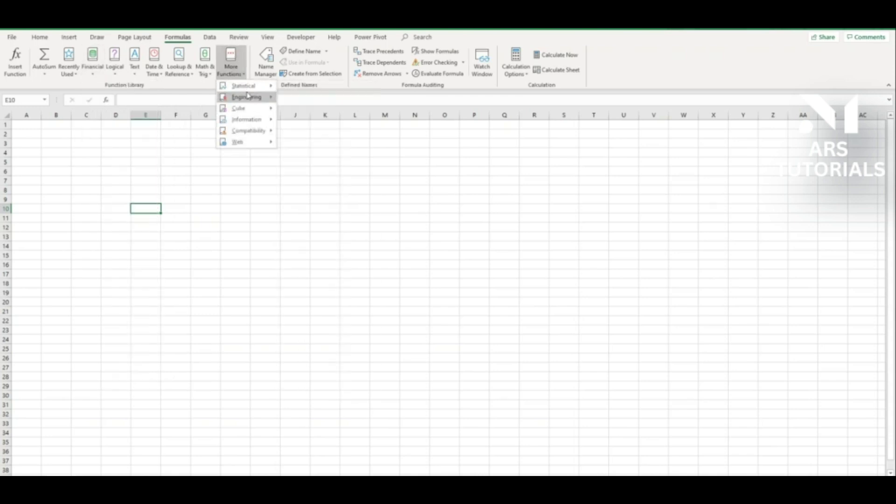
left_click(199, 259)
left_click(248, 239)
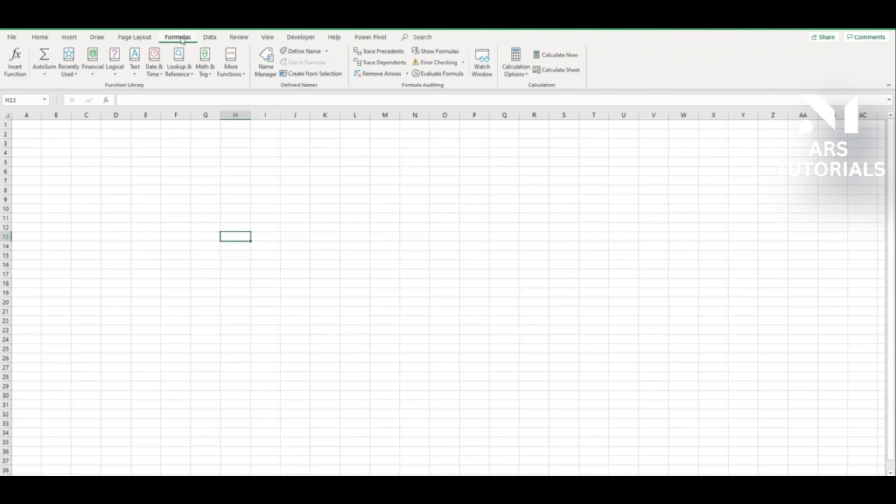
left_click(277, 199)
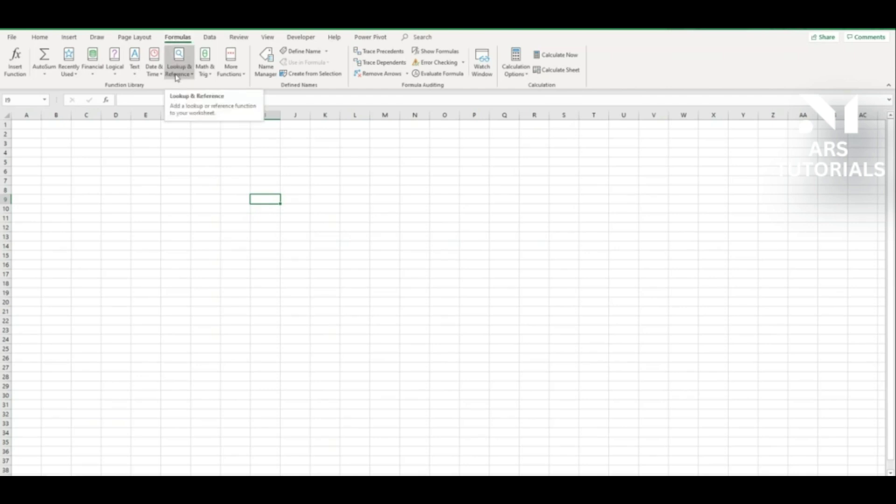
left_click(140, 171)
left_click(128, 182)
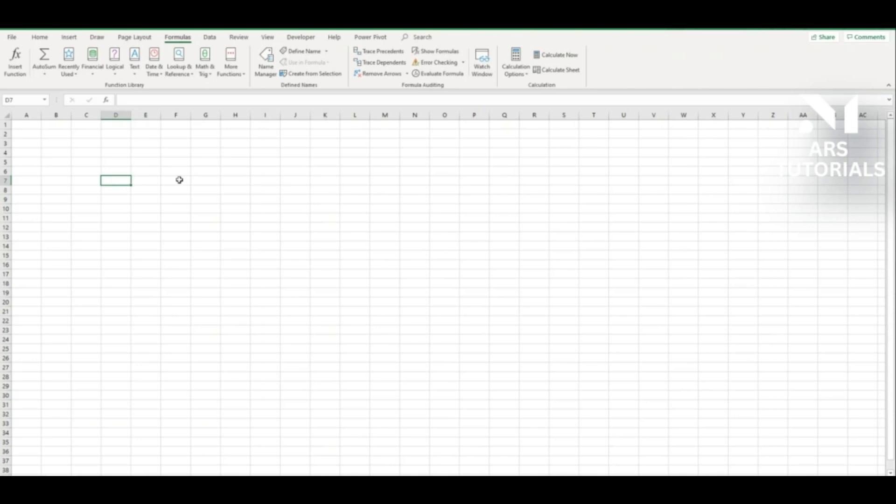
left_click(234, 227)
left_click(180, 198)
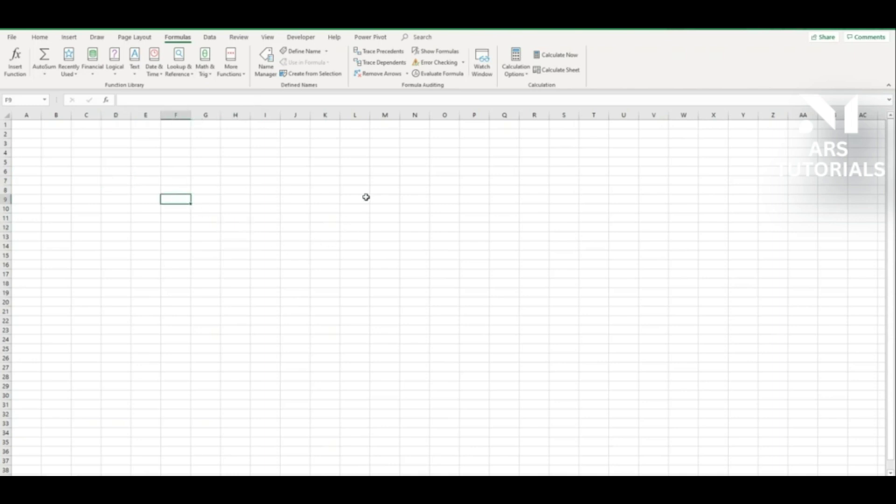
- Enter the numbers 5, 6, 7 and 8 across cells E10 to H10
key("Down")
key("Left")
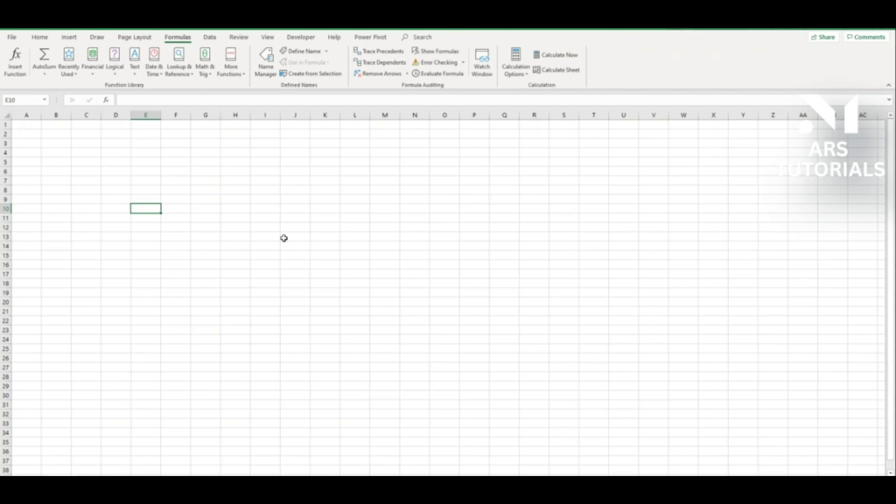
type("5")
key("Tab")
type("6")
key("Tab")
type("7")
key("Tab")
type("8")
key("Tab")
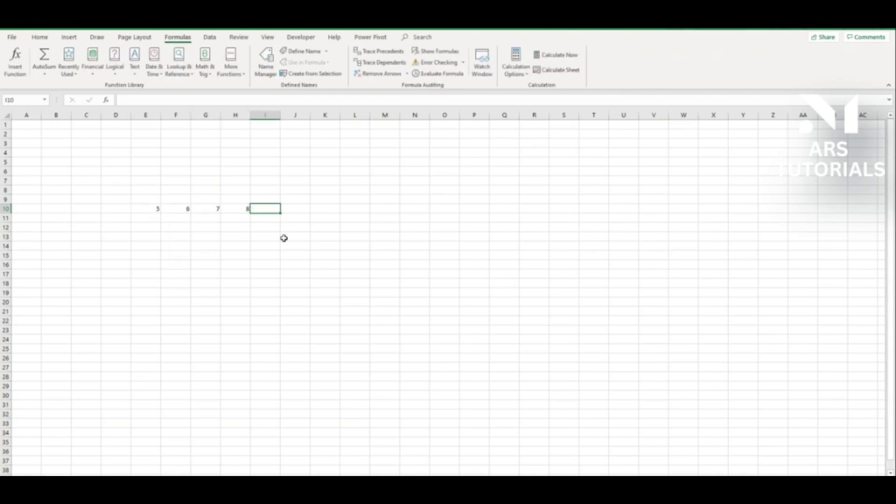
- Enter a formula in cell E13 that adds the four numbers individually, =E10+F10+G10+H10
left_click(145, 209)
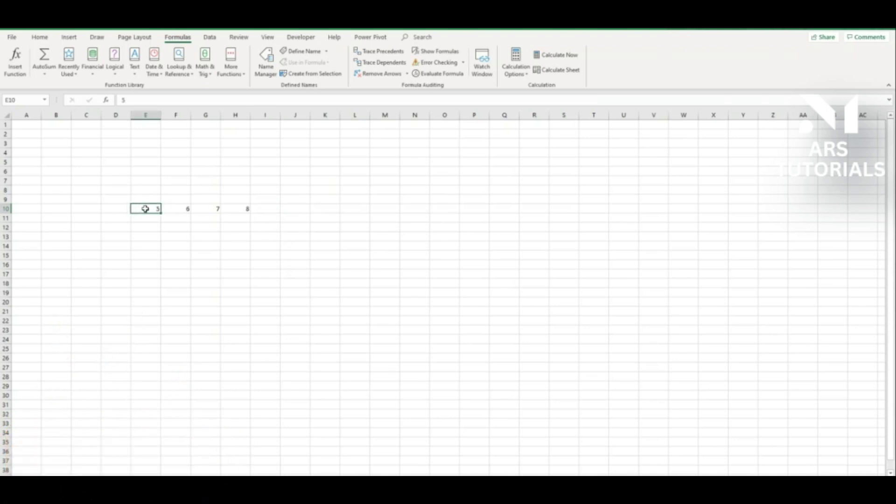
key("Down")
key("Down")
key("Down")
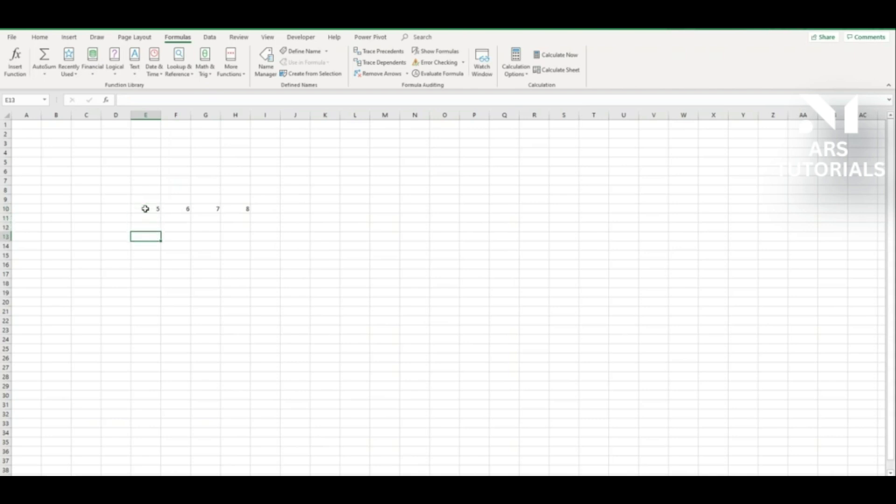
left_click(148, 209)
left_click(140, 237)
type("=")
left_click(150, 209)
type("+")
left_click(176, 209)
type("+")
left_click(215, 209)
type("+")
left_click(239, 209)
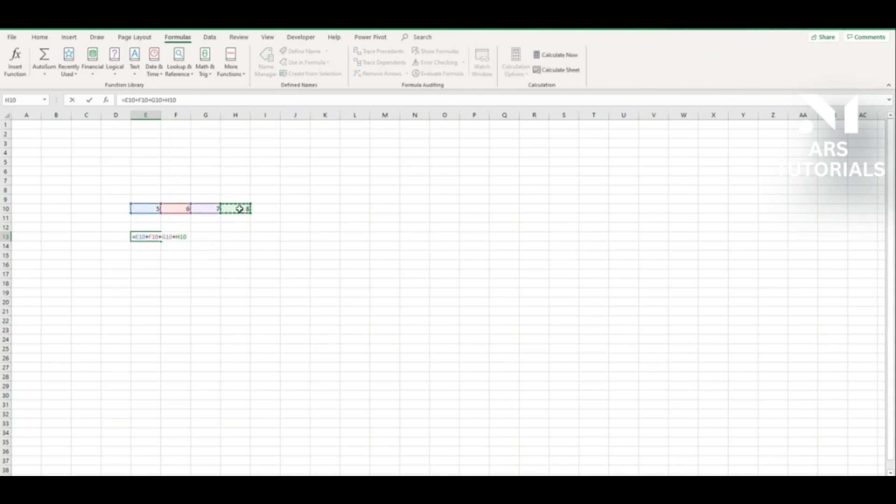
key("Return")
left_click(156, 239)
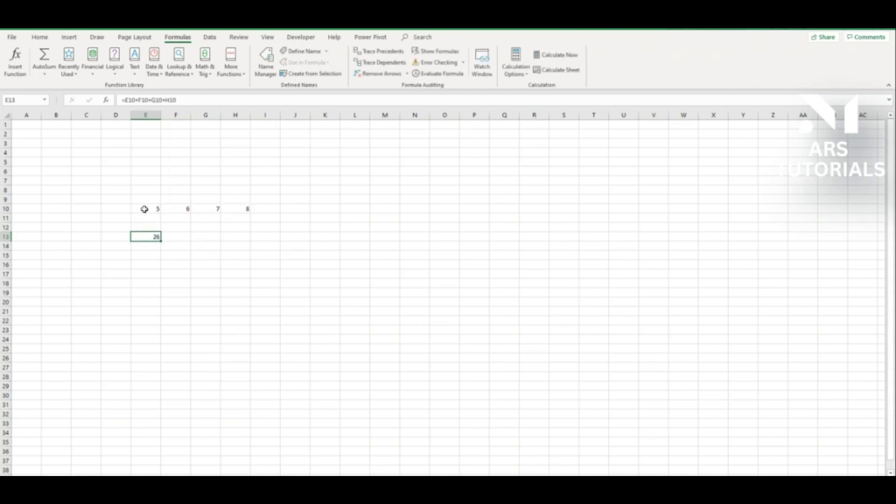
- Turn the sum in E13 into an average by bracketing it and dividing by 4, =(E10+F10+G10+H10)/4
left_click(125, 100)
type("(")
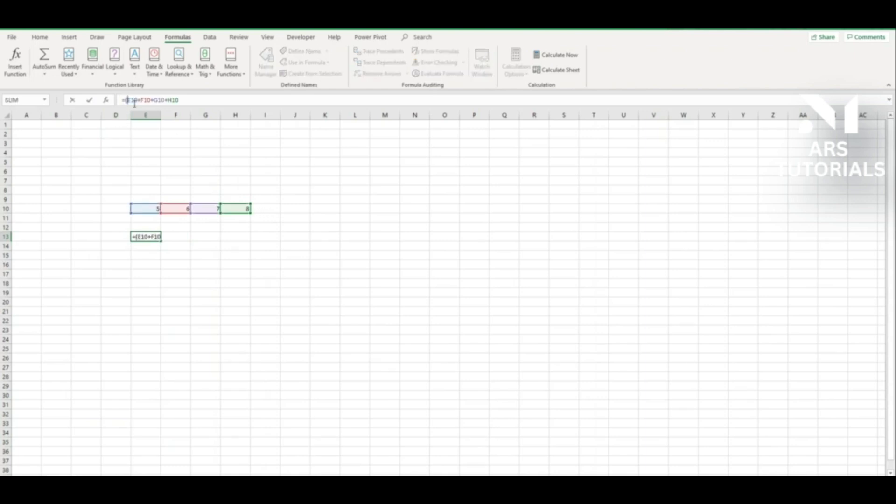
left_click(203, 98)
type(")/4")
key("Return")
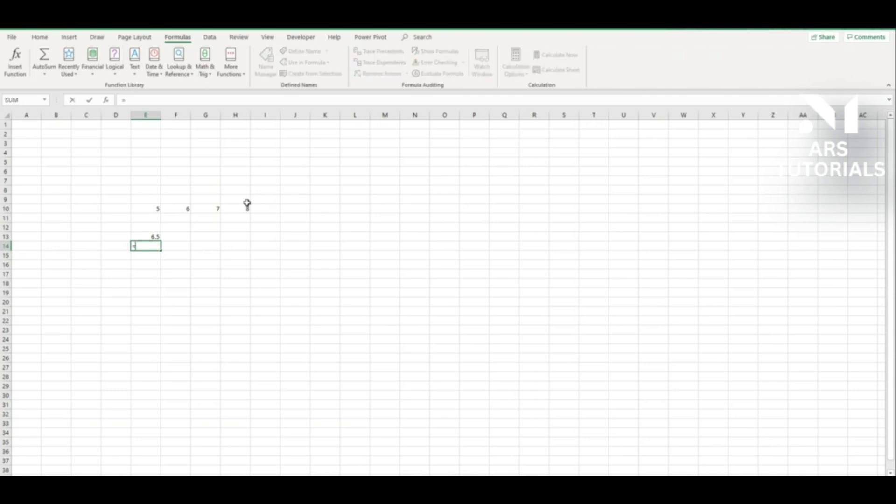
- Enter =AVERAGE(E10:H10) in cell E14 and reselect the cell to review its formula
type("=av")
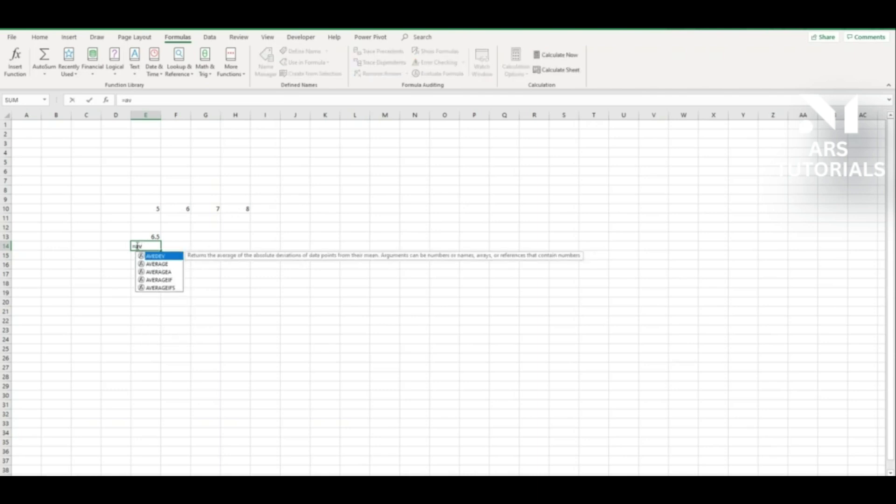
double_click(154, 264)
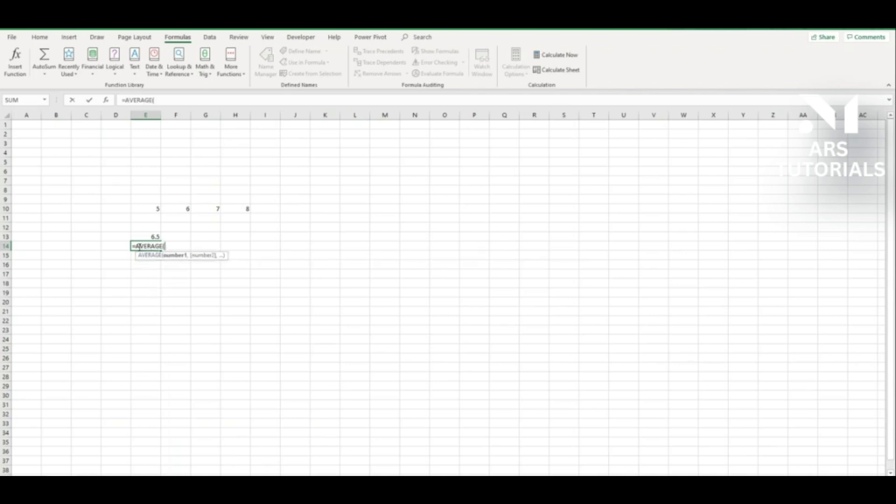
left_click(147, 209)
left_click_drag(151, 210, 245, 208)
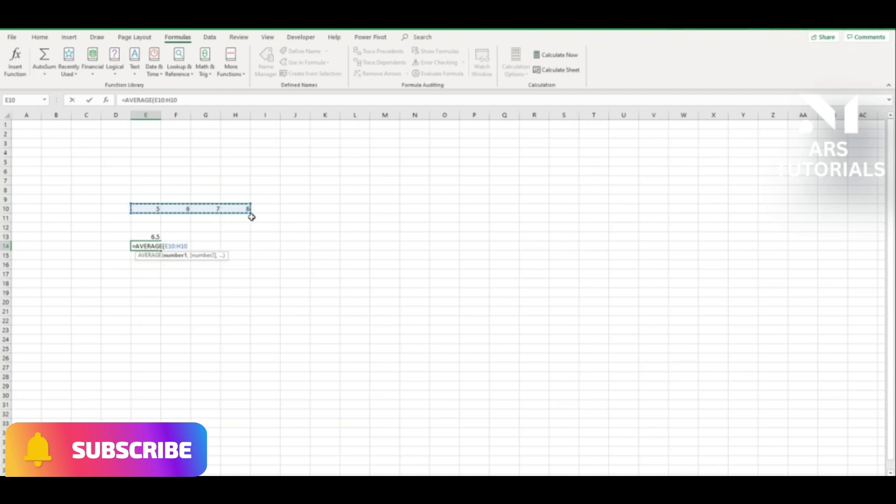
key("Return")
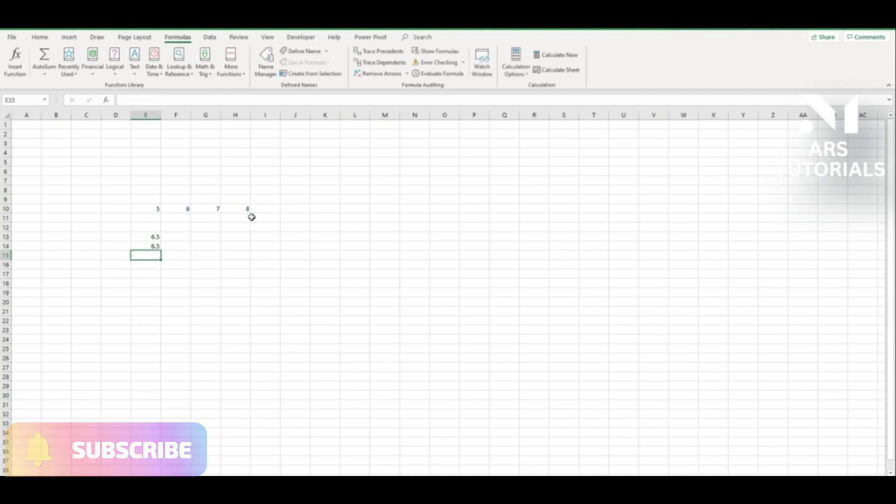
left_click(141, 246)
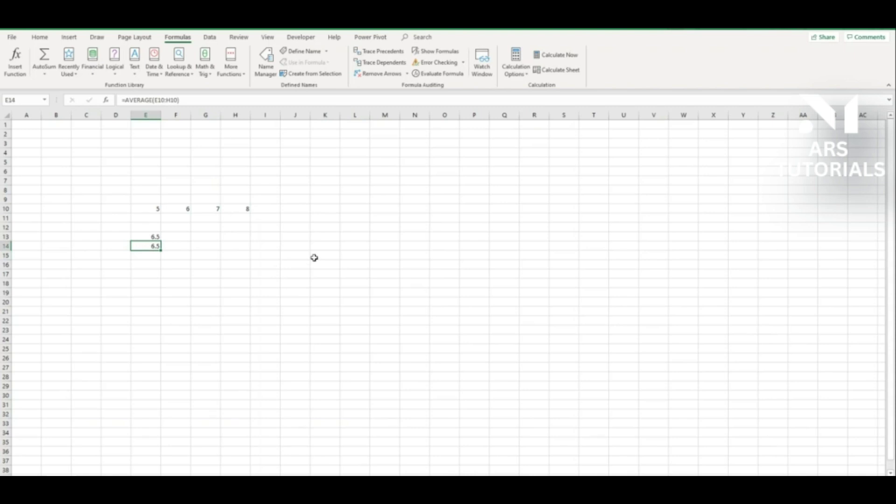
- Clear the four numbers in row 10 and the two average formulas in E13 and E14
left_click_drag(116, 190, 258, 215)
left_click(244, 225)
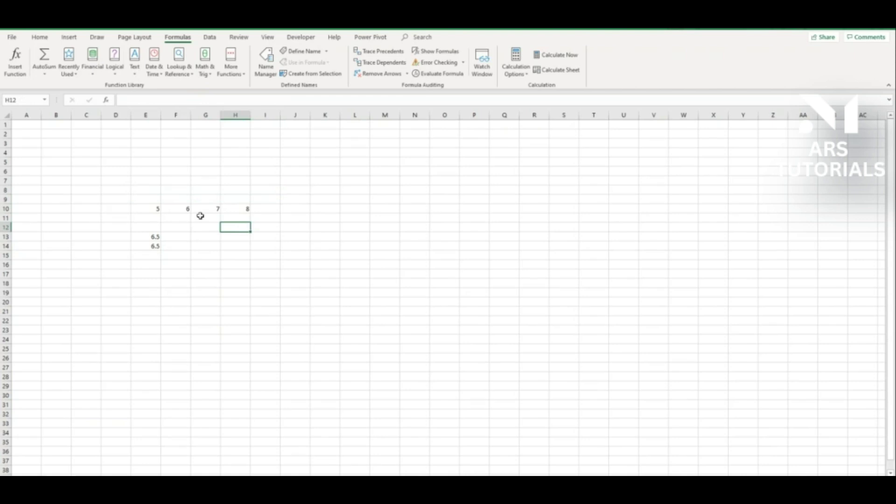
left_click_drag(121, 181, 253, 221)
key("Delete")
left_click(145, 237)
left_click_drag(115, 219, 176, 256)
key("Delete")
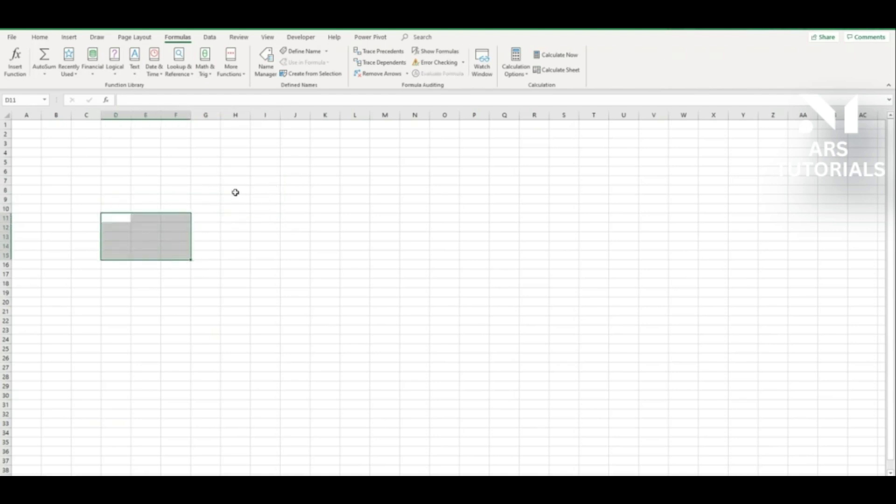
- Enter =RANDBETWEEN(1,200) in cell H8 and recalculate the sheet to generate a new random number
left_click(235, 190)
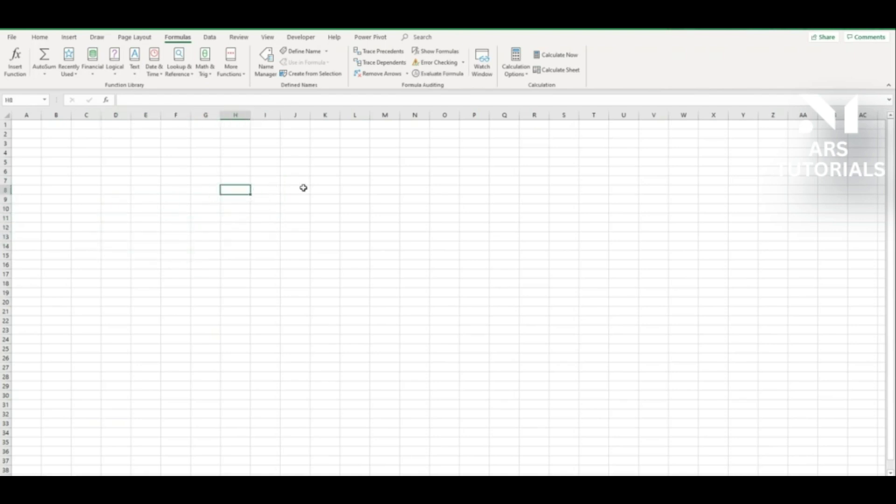
type("=r")
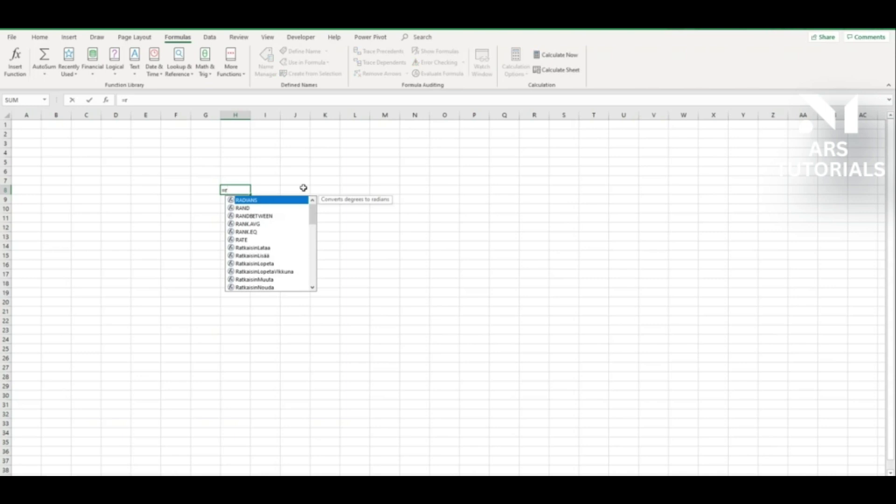
type("and")
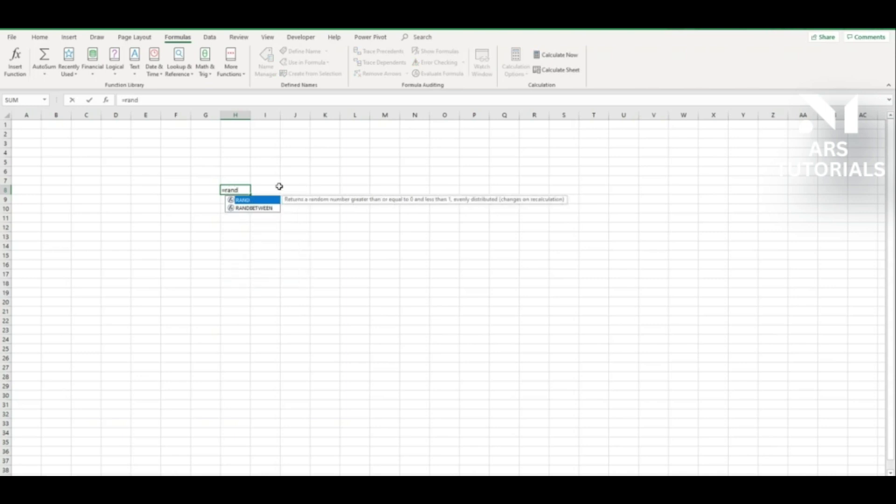
double_click(278, 207)
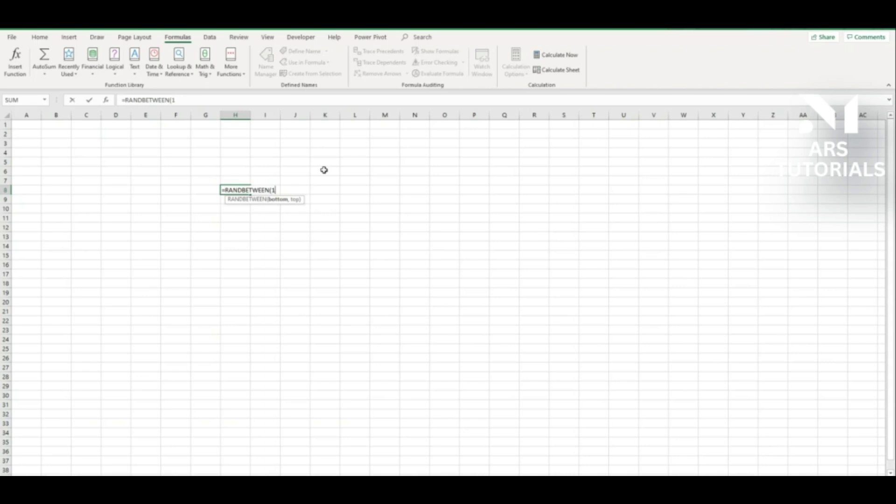
type("1,20")
type(")")
key("Return")
left_click(242, 232)
key("F9")
left_click(238, 208)
- Fill the random number formula from H8 across to Q8 and down to row 33, covering H8:Q33
left_click(247, 191)
left_click_drag(250, 195, 522, 191)
left_click(474, 227)
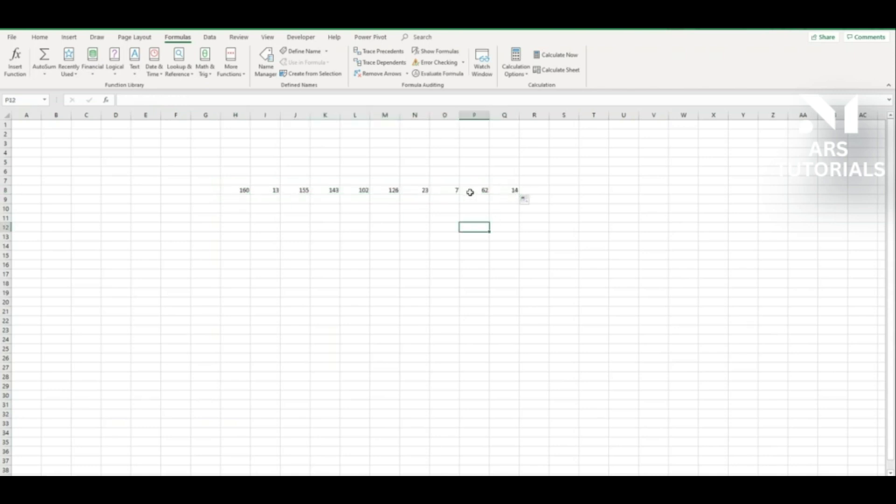
left_click_drag(236, 190, 523, 426)
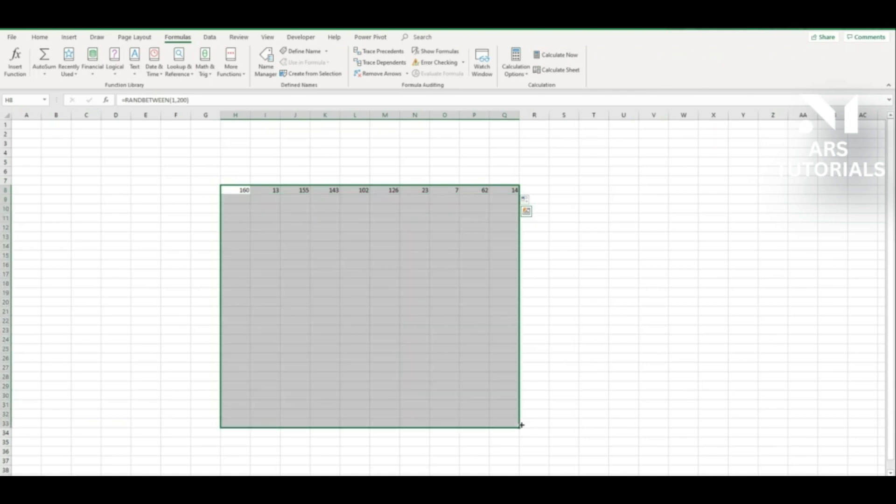
left_click(593, 348)
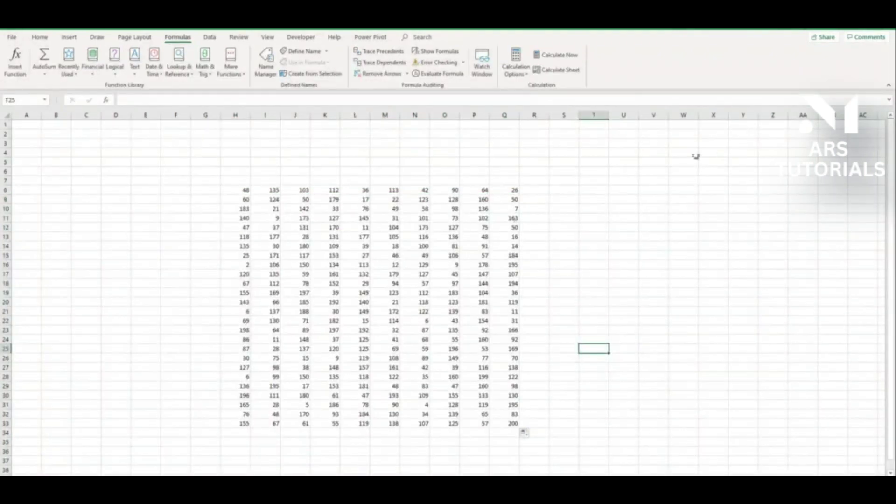
- Recalculate the worksheet four times to regenerate the block of random numbers
left_click(593, 264)
left_click(606, 253)
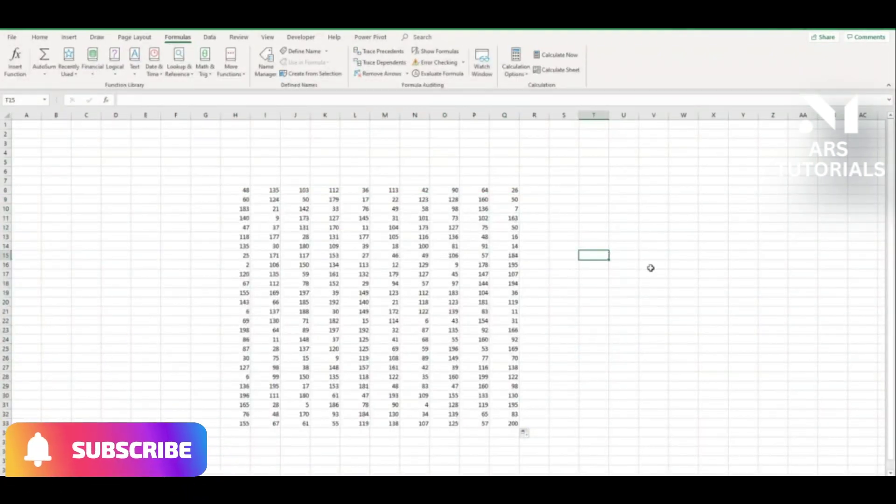
key("F9")
key("F9")
key("F9")
key("F9")
- Enter an AVERAGE formula in cell T11 that covers the random number range H8:Q33
left_click(599, 193)
left_click(598, 221)
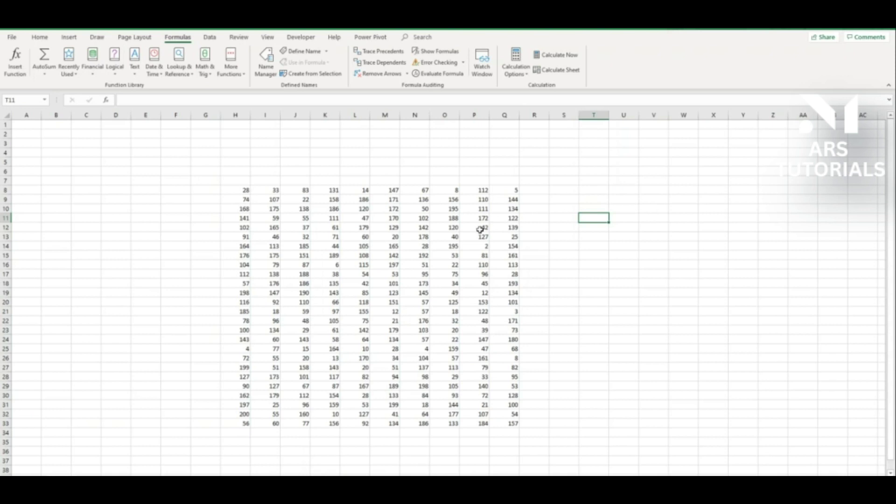
type("=")
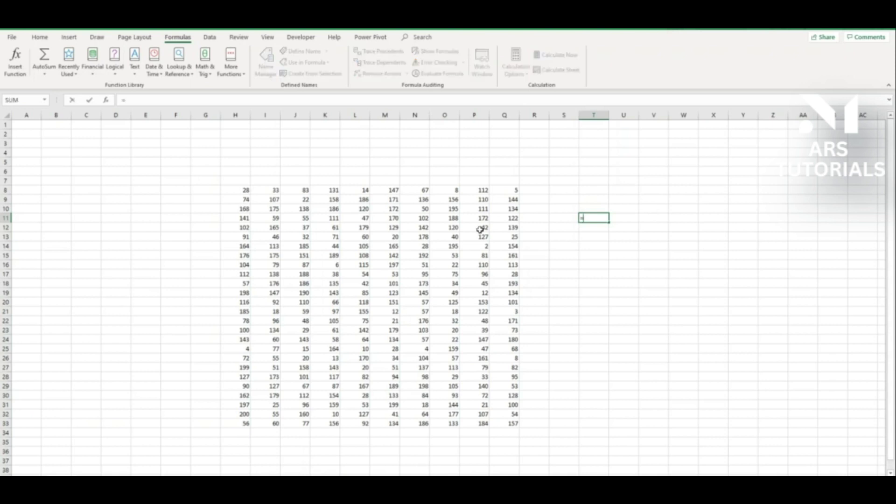
type("aver")
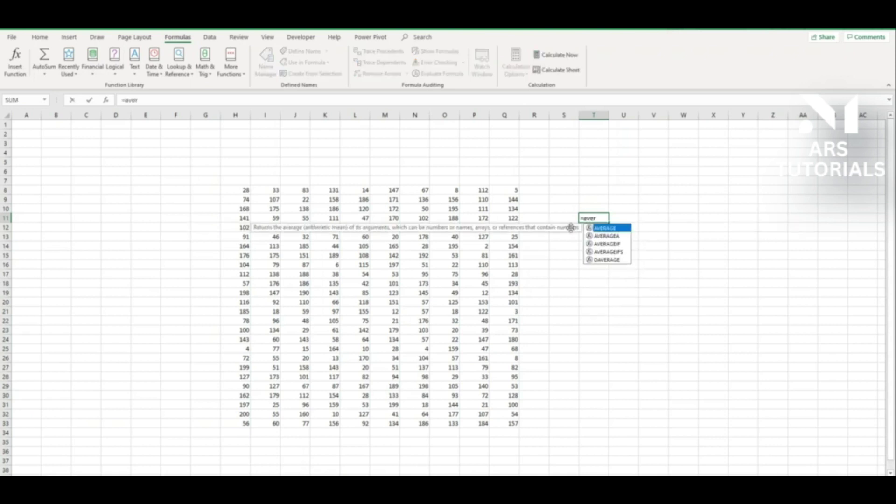
double_click(620, 229)
left_click_drag(236, 190, 516, 426)
key("Return")
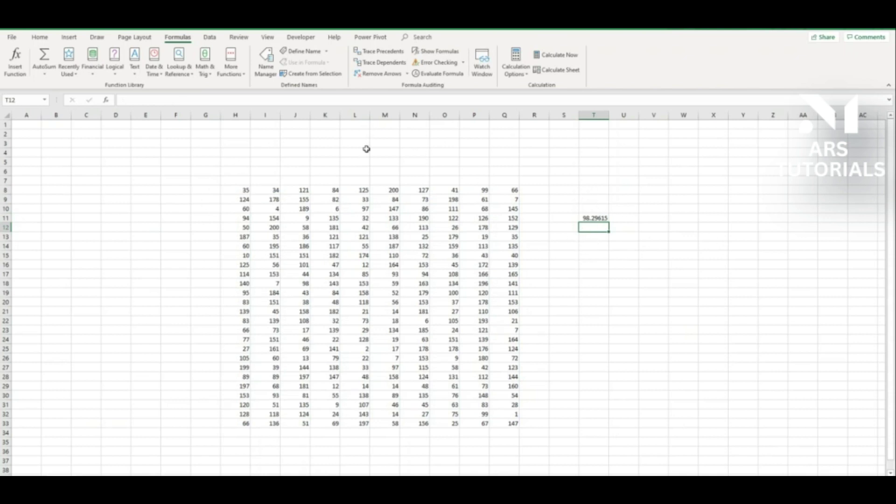
- Add the label "average" in cell S11 beside the average formula
left_click(558, 218)
type("average")
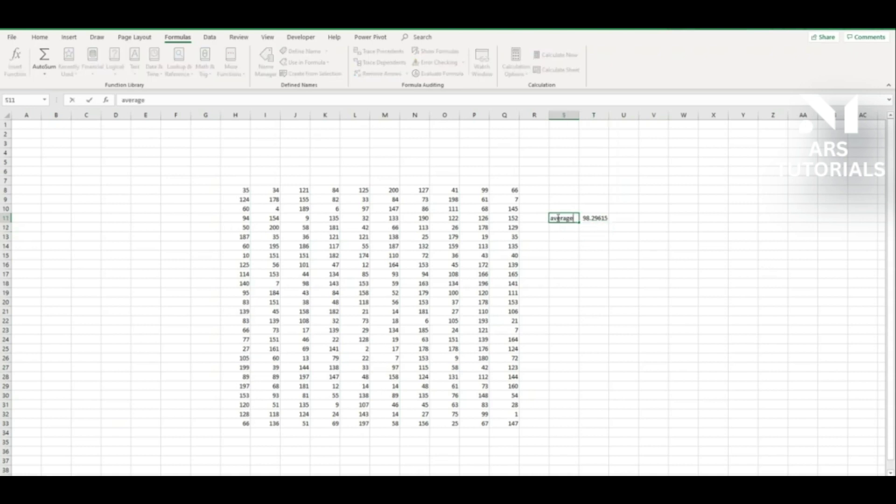
key("Return")
key("Return")
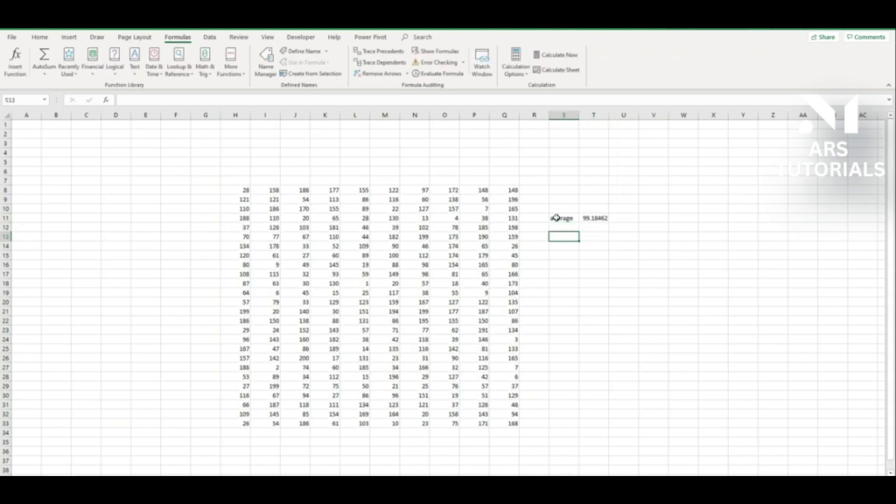
- Add the label "max" in S13 and enter a MAX formula over H8:Q33 in T13
type("max")
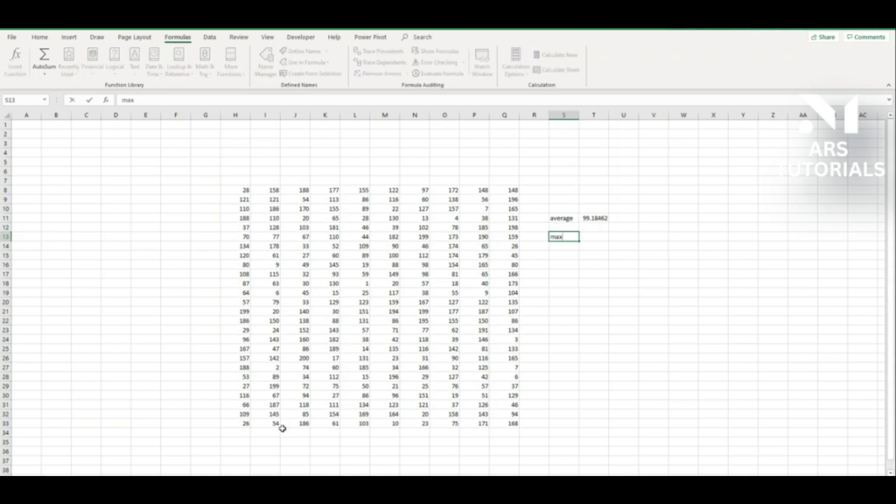
key("Return")
key("Up")
key("Right")
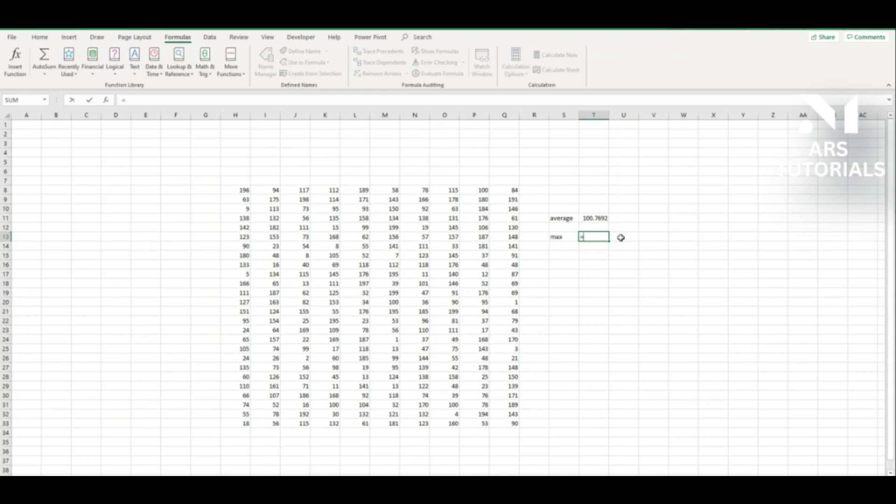
type("max(")
left_click_drag(236, 191, 507, 423)
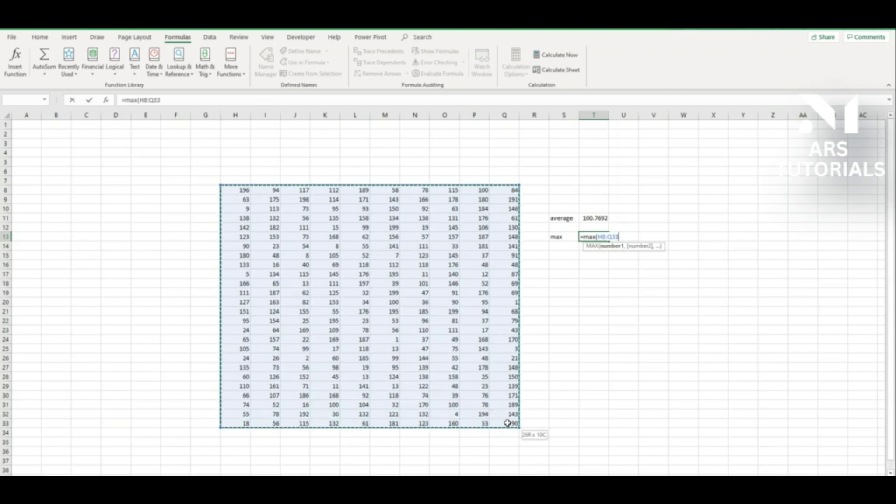
key("Return")
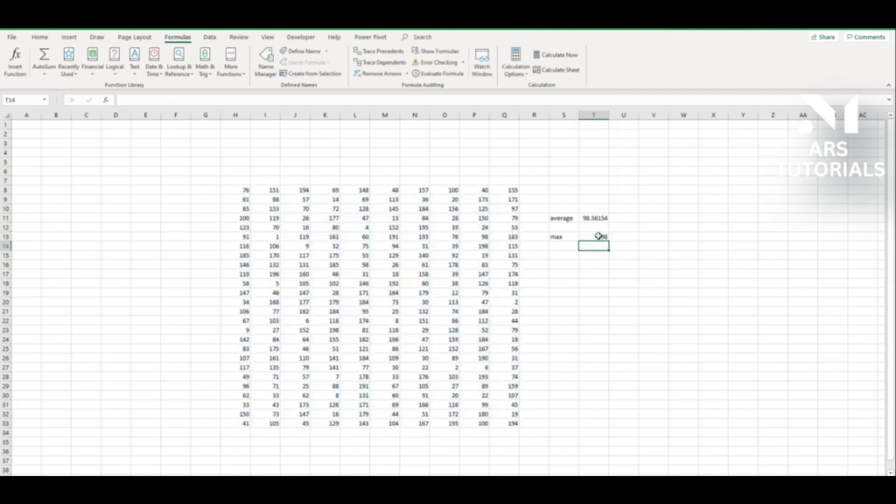
- Recalculate the worksheet repeatedly to observe how the average and maximum respond to new random numbers
key("F9")
key("F9")
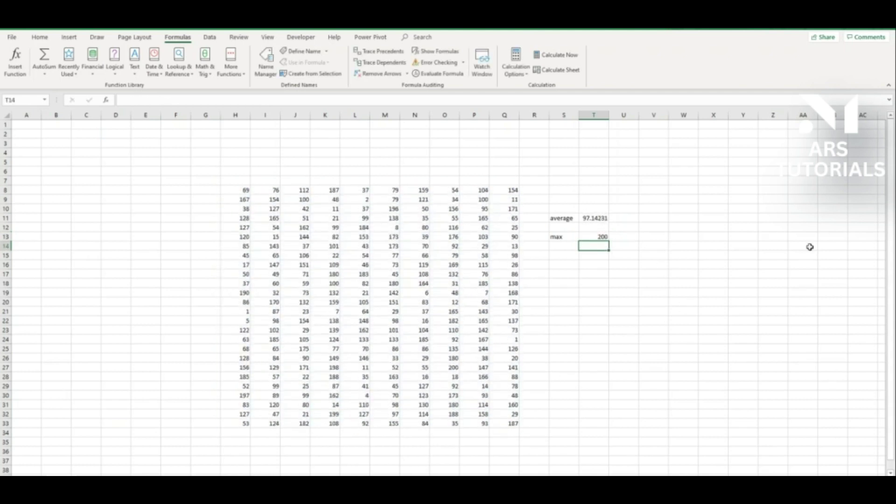
key("F9")
key("F9")
key("F9")
key("F9")
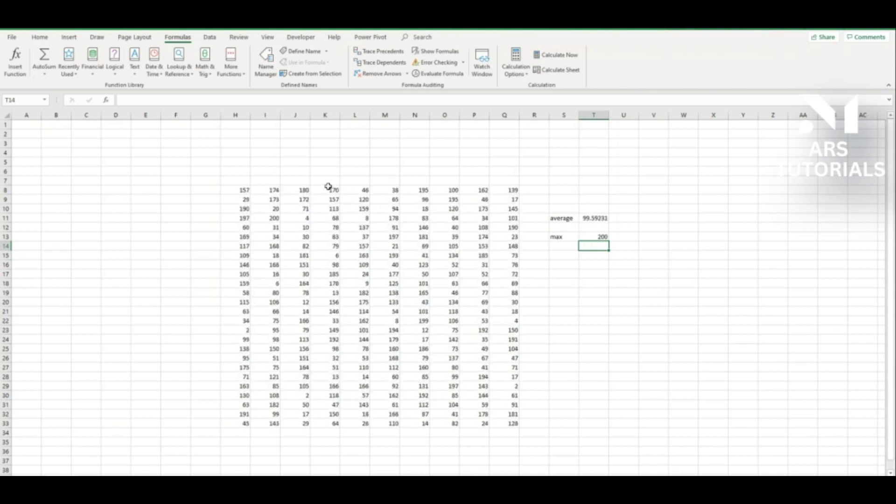
- Add the label "min" in S15 and enter a MIN formula over H8:Q33 in T15
left_click(569, 259)
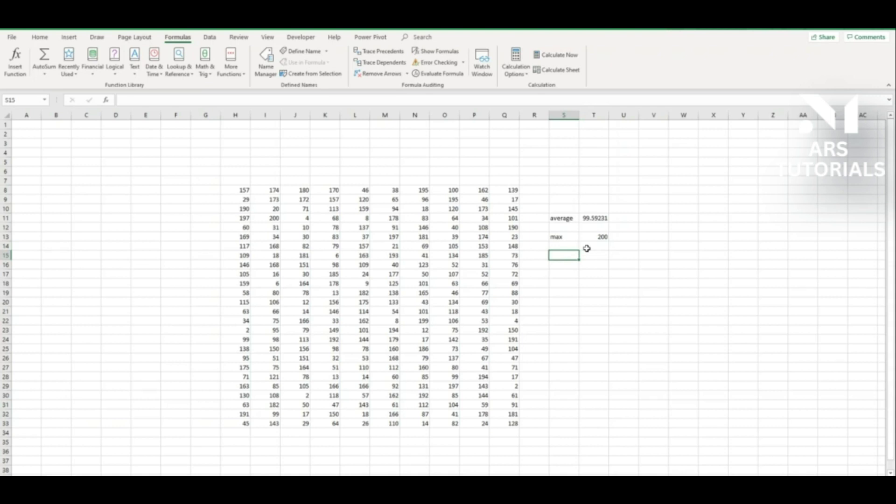
type("min")
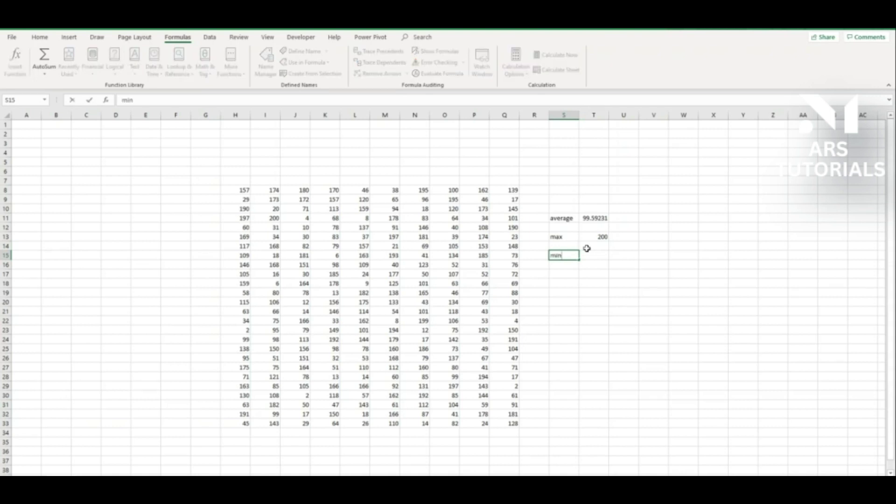
key("Tab")
type("=")
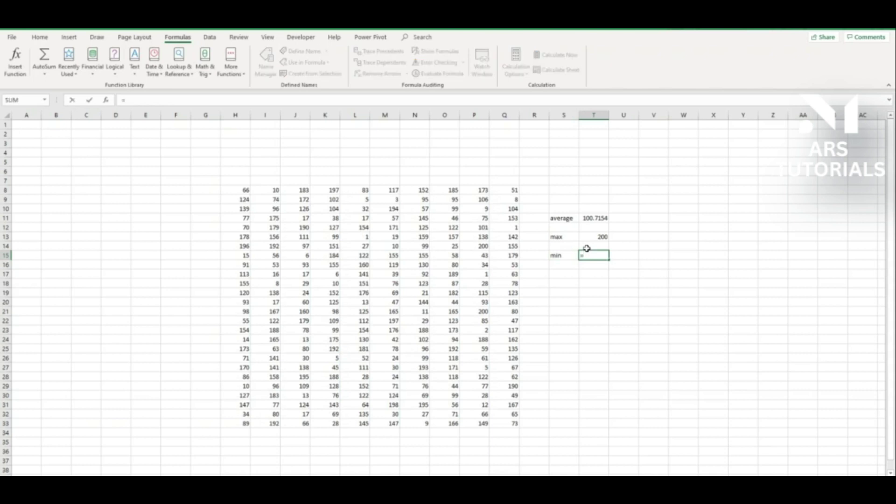
type("min(")
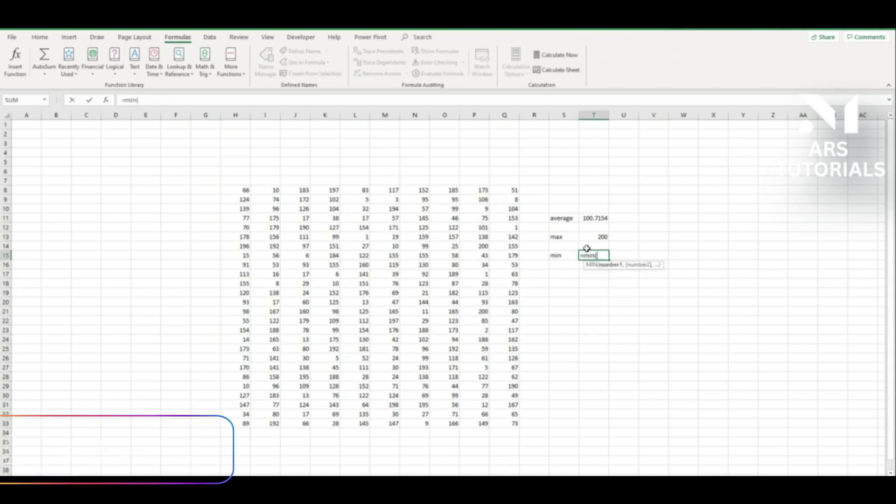
left_click_drag(233, 193, 512, 425)
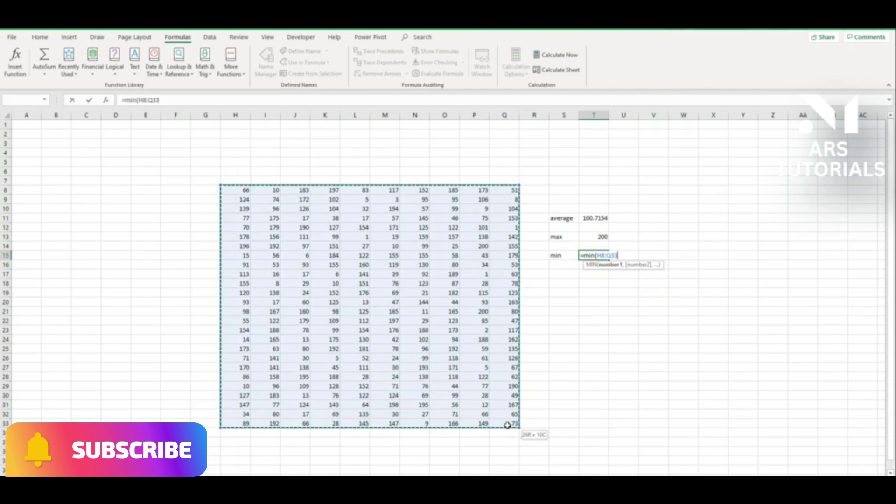
key("Return")
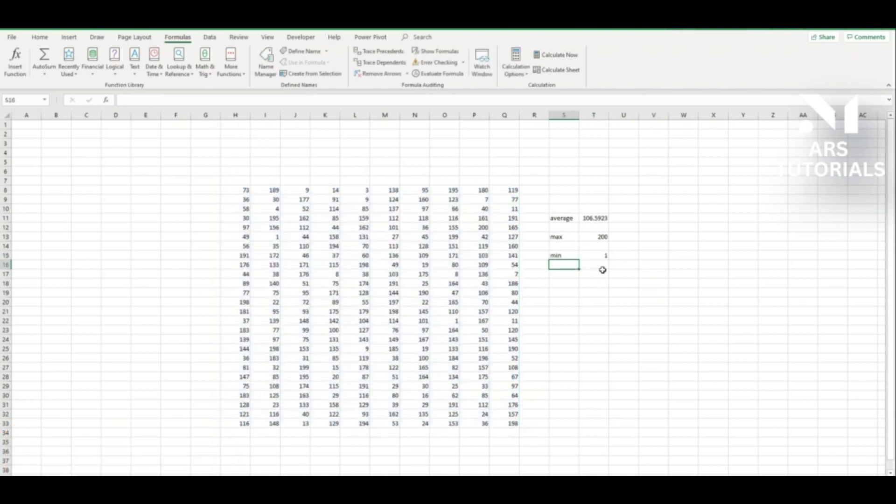
- Recalculate the random table and check the minimum formula in T15 and the average formula in T11
left_click(605, 255)
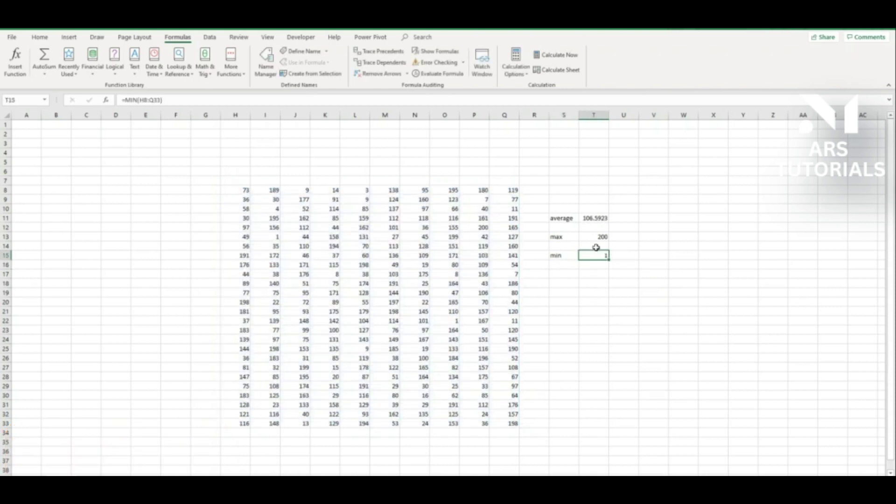
left_click(567, 301)
key("F9")
key("F9")
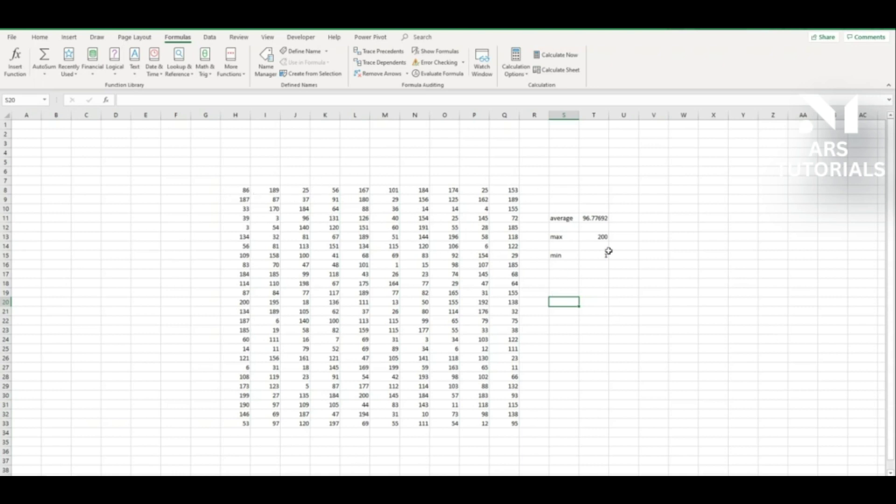
left_click(599, 218)
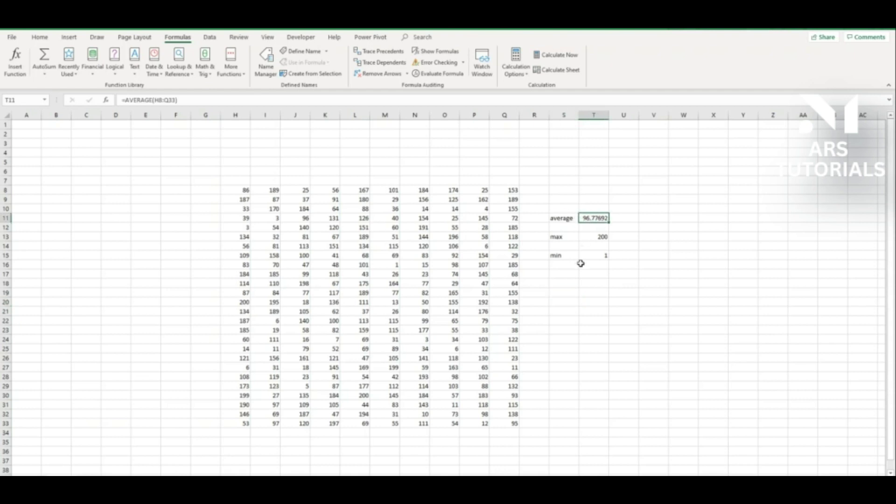
- Enter a COUNT formula over H8:Q33 in cell T17 below the minimum
left_click(571, 275)
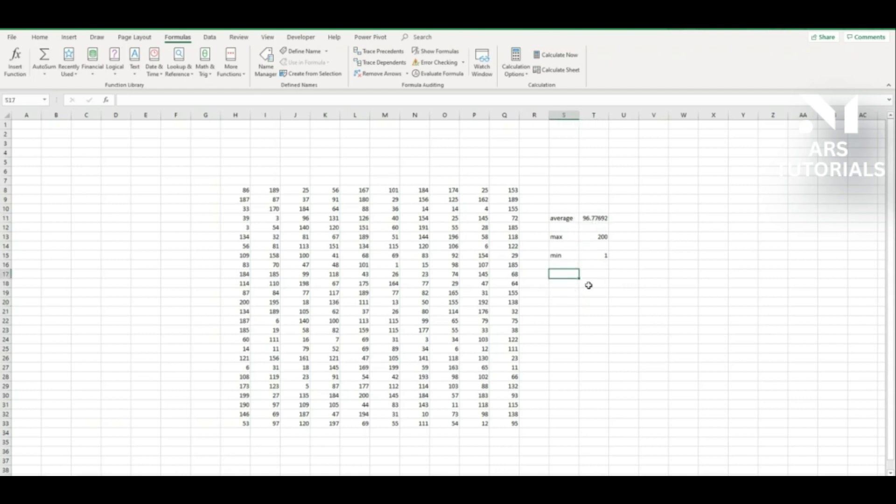
type("co")
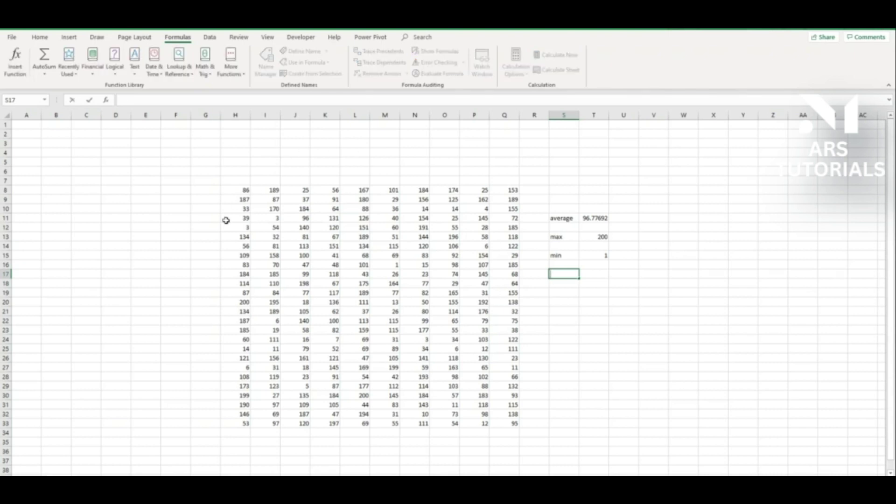
key("Tab")
type("=coun")
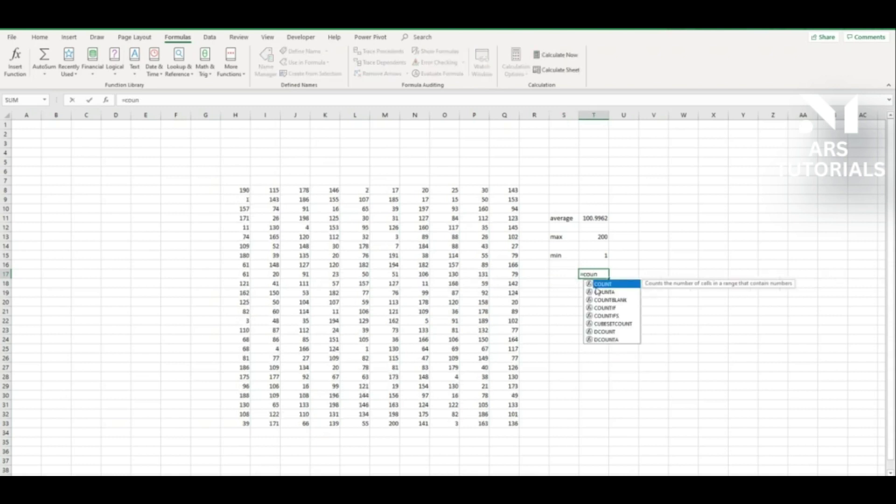
double_click(603, 285)
left_click_drag(243, 189, 511, 422)
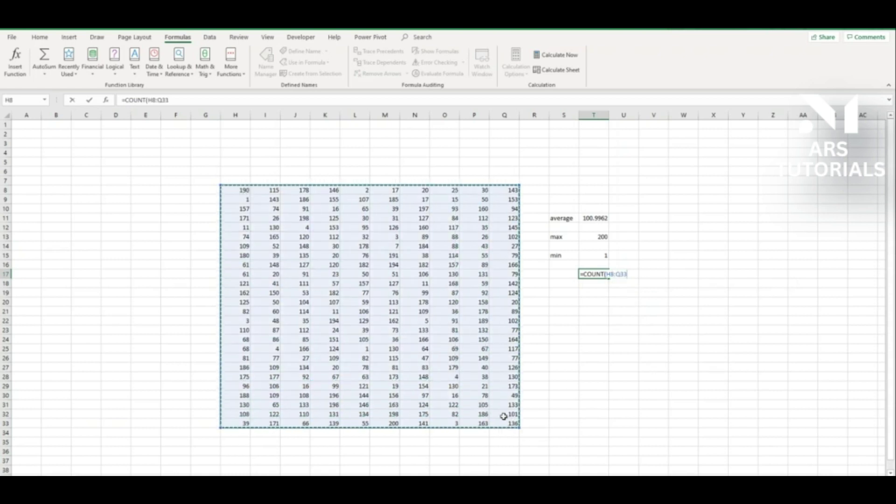
key("Return")
left_click(602, 274)
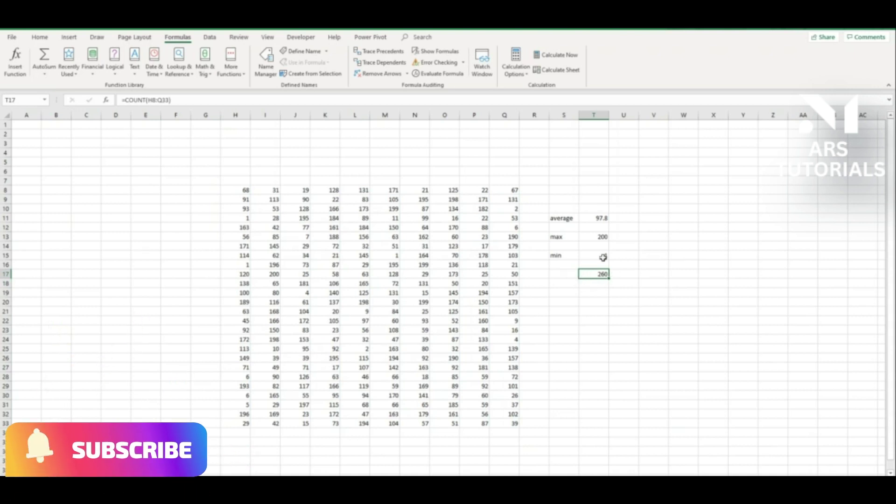
- Add the label "count" in S17 beside the count formula
left_click(567, 276)
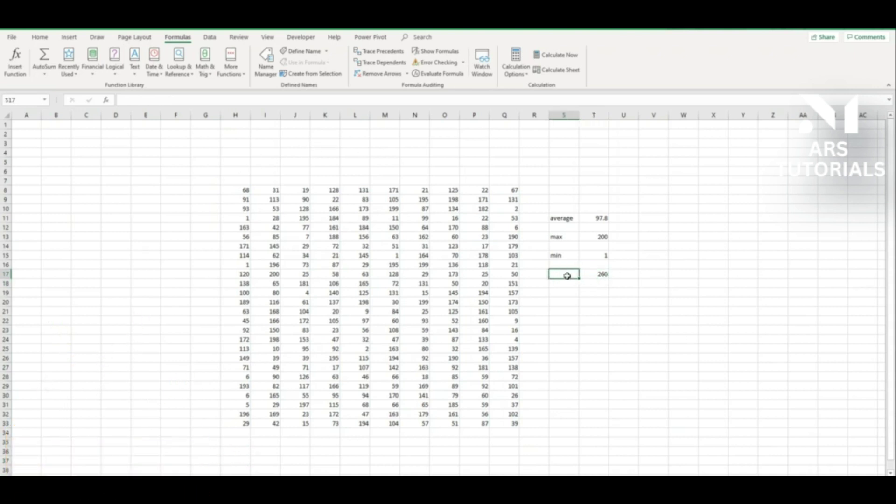
type("cout")
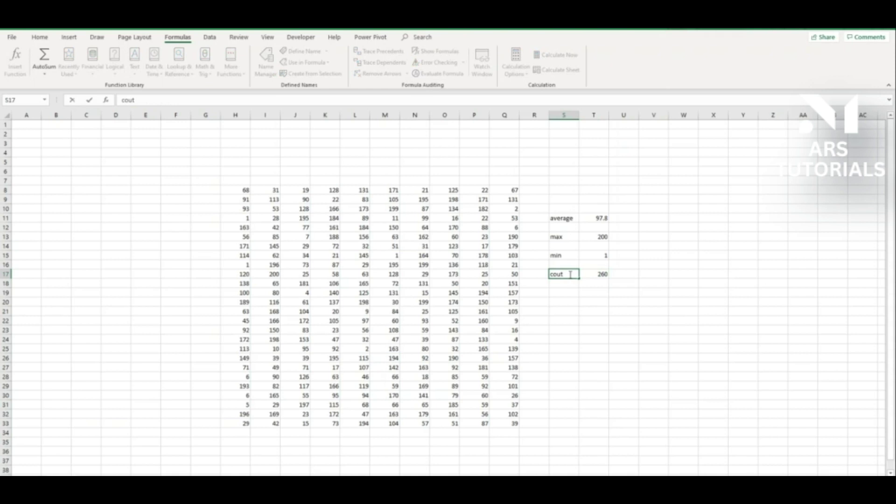
key("BackSpace")
key("BackSpace")
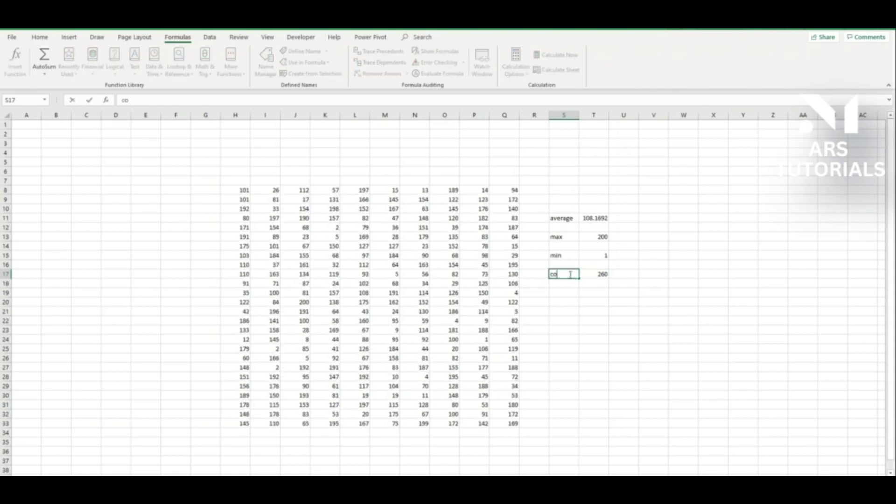
key("Return")
key("Return")
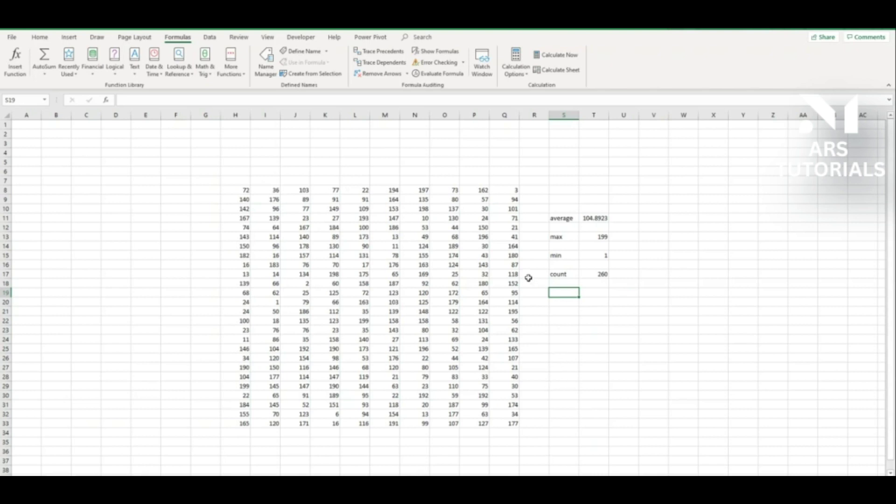
- Enter a SUM formula over H8:Q33 in cell T19 below the count
key("Right")
type("=sum(")
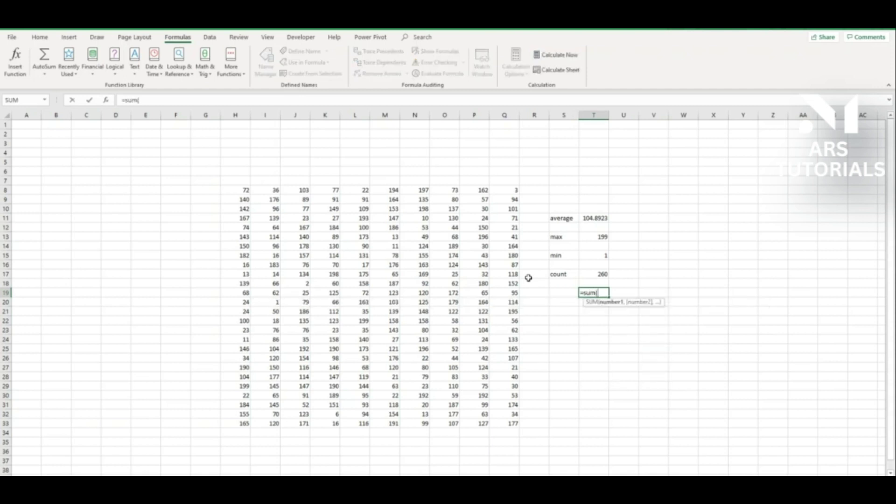
left_click_drag(236, 190, 515, 424)
key("Return")
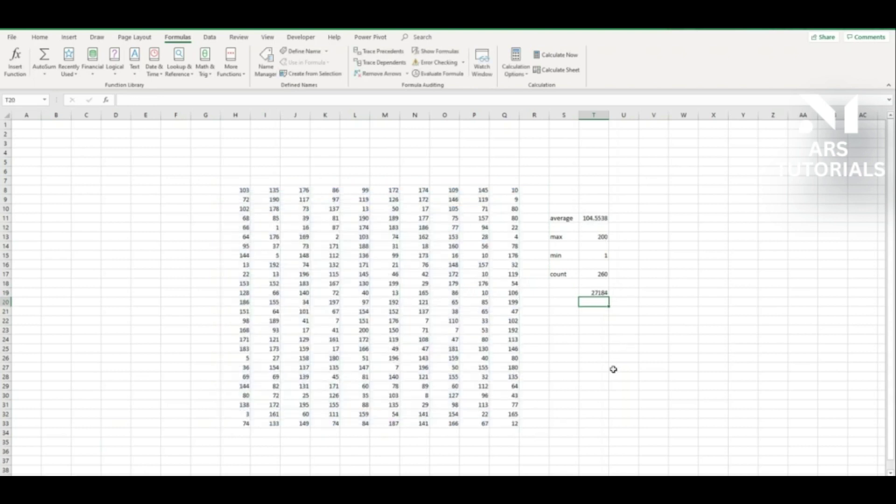
left_click(560, 292)
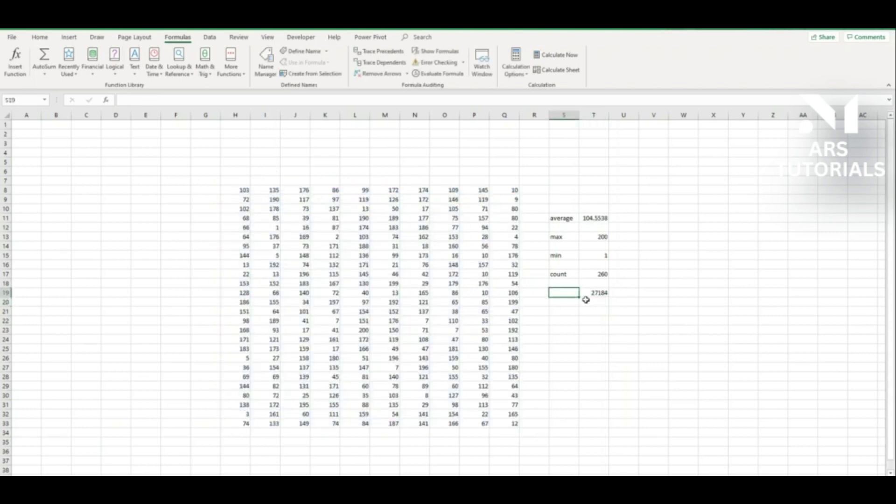
- Recalculate the worksheet repeatedly to observe how the sum and the other statistics respond to new random numbers
left_click(594, 348)
key("F9")
key("F9")
key("F9")
key("F9")
key("F9")
key("F9")
key("F9")
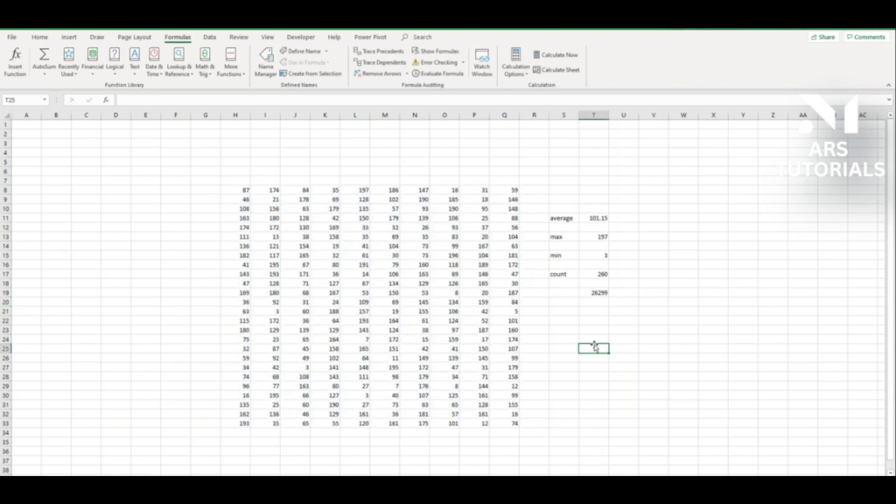
key("F9")
key("F9")
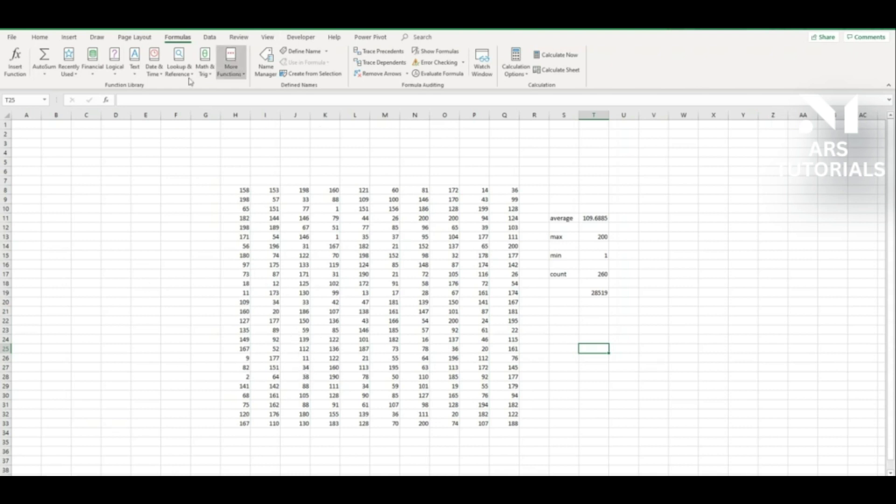
left_click(92, 66)
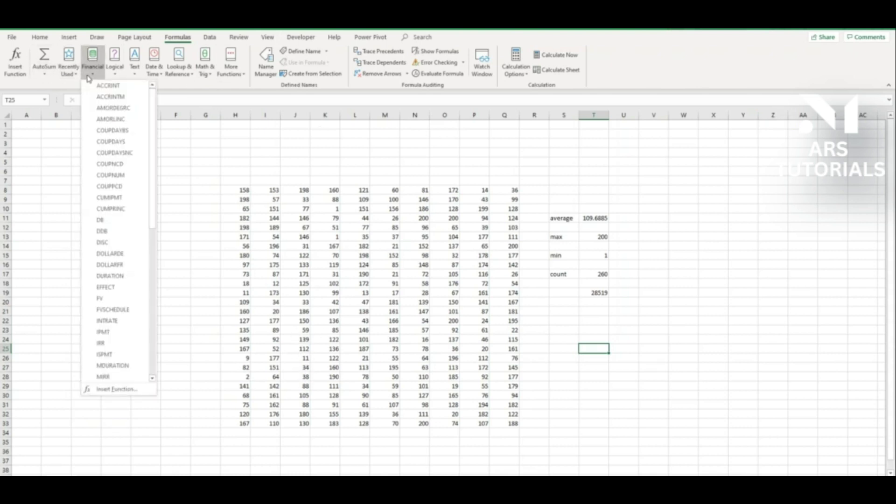
left_click(210, 87)
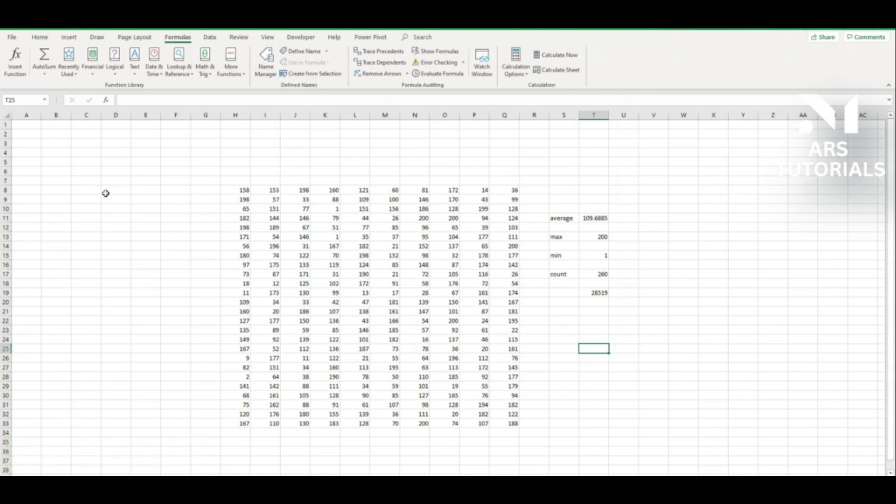
- Clear the contents of F5:V37, removing the random number table and its summary formulas
mouse_move(172, 163)
left_mouse_down()
mouse_move(390, 304)
mouse_move(636, 438)
mouse_move(652, 460)
left_mouse_up()
key("Delete")
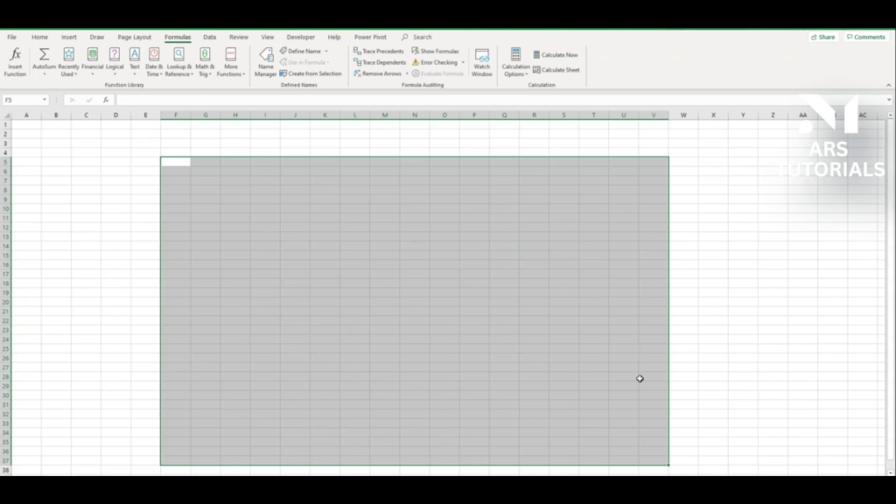
- List the function names "if", "if-or", "if-error" and "Vlookup" down cells B4 to B7
left_click(65, 153)
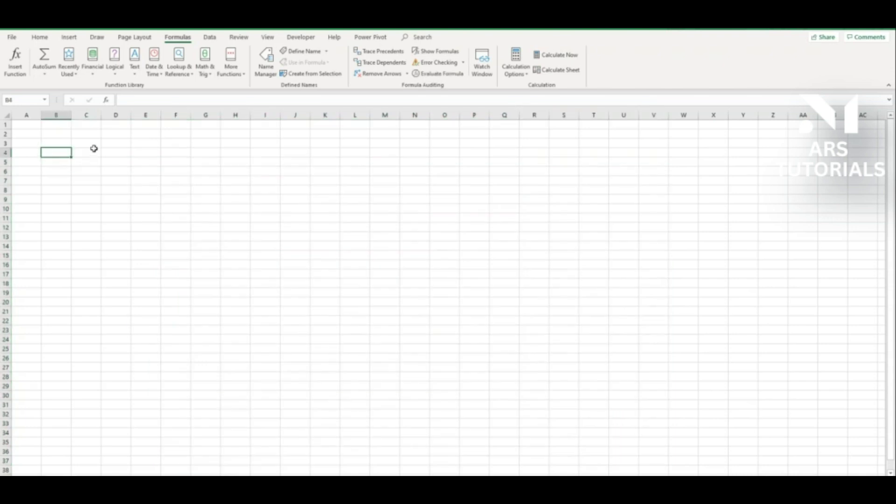
type("if")
key("Return")
type("if-o")
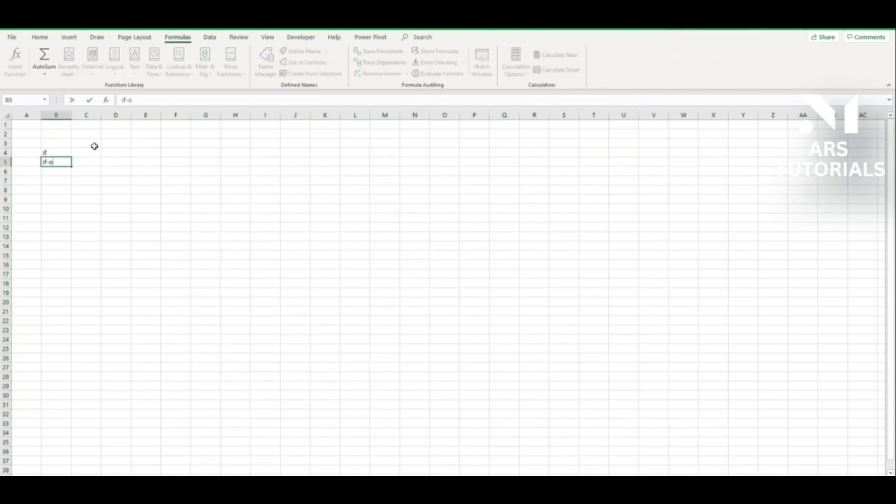
type("r")
key("Return")
type("if-error")
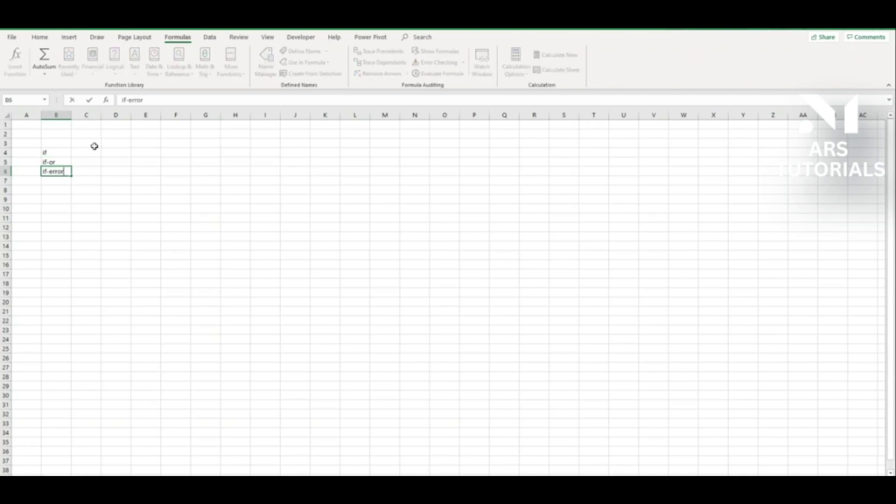
key("Return")
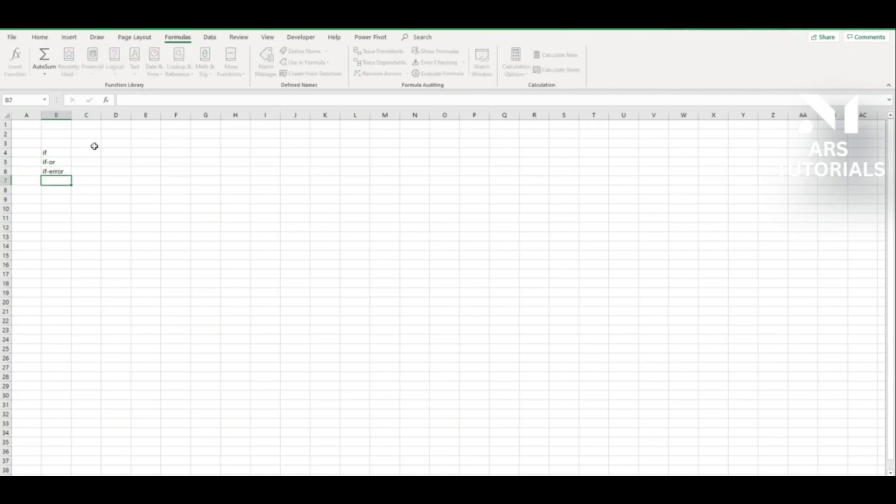
type("Vlook")
key("Return")
key("Right")
key("Right")
key("Right")
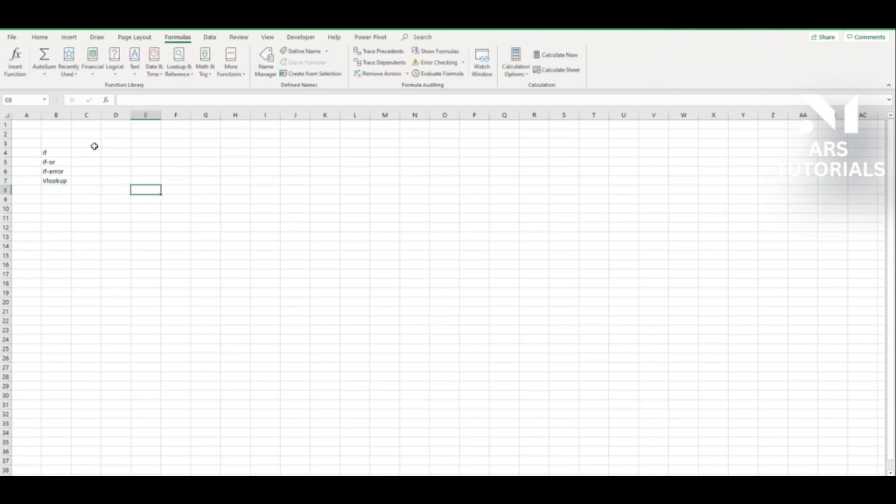
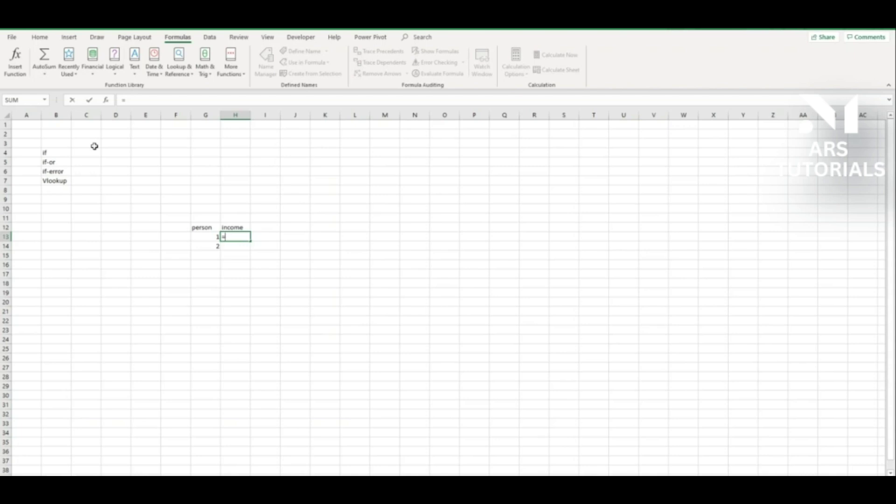
- Enter =RANDBETWEEN(1000,25000) as person 1's income in H13 and fill it down to H14 for person 2
type("r")
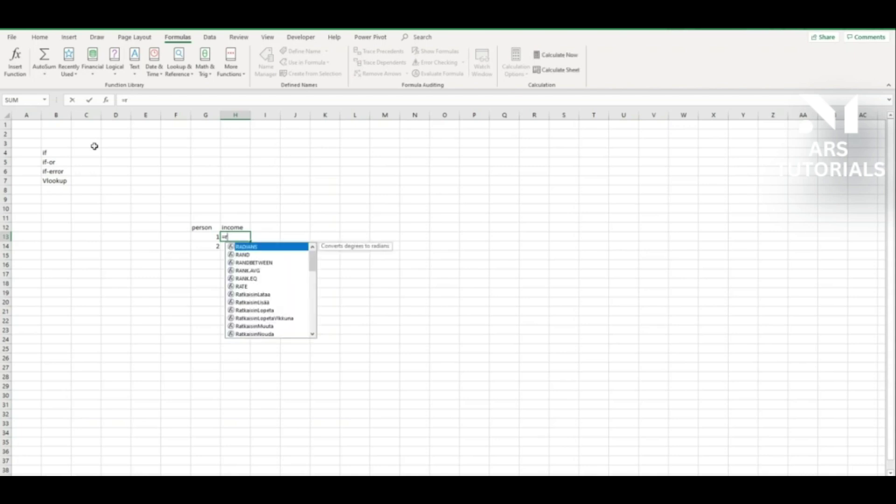
type("an")
double_click(269, 255)
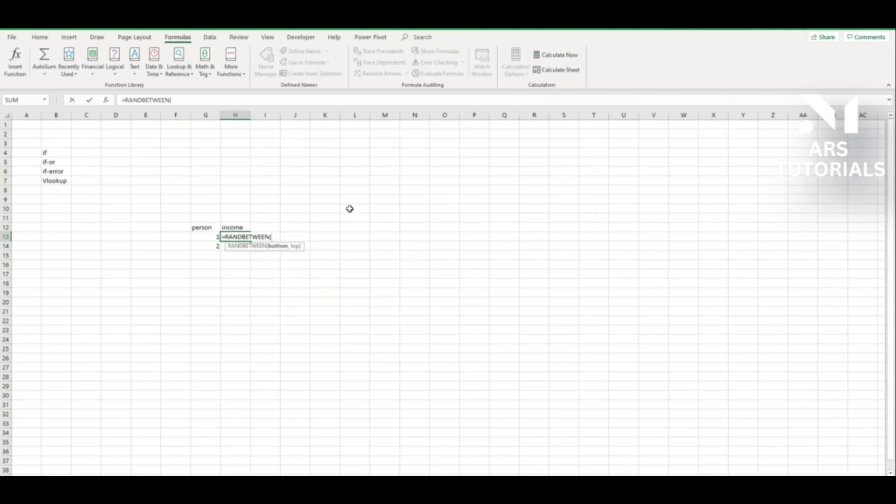
type("1000,25000")
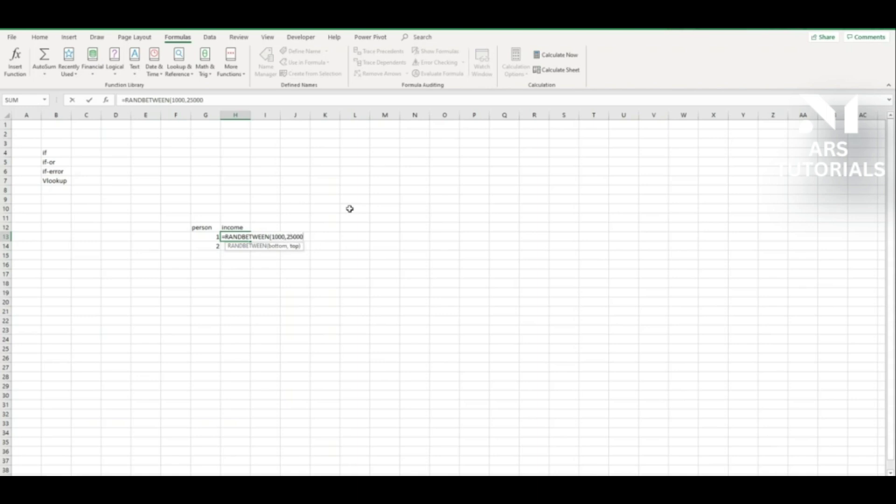
type(")")
key("Return")
left_click(238, 238)
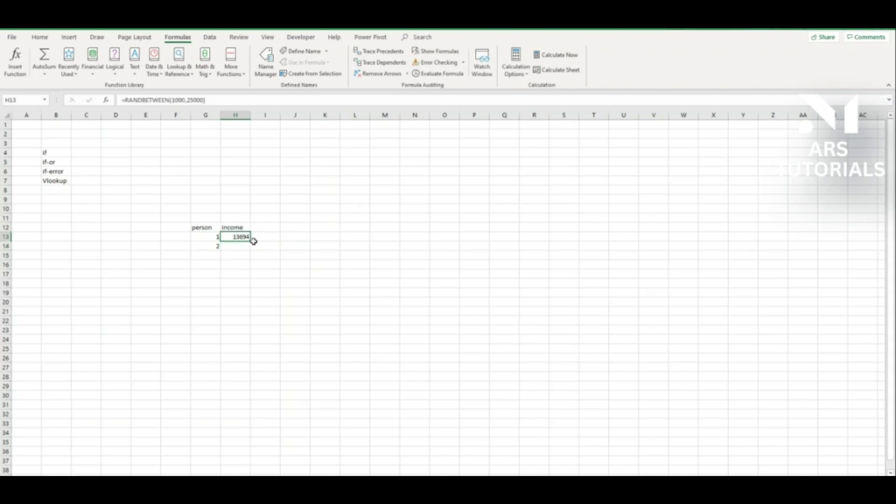
left_click_drag(251, 244, 251, 252)
left_click(240, 273)
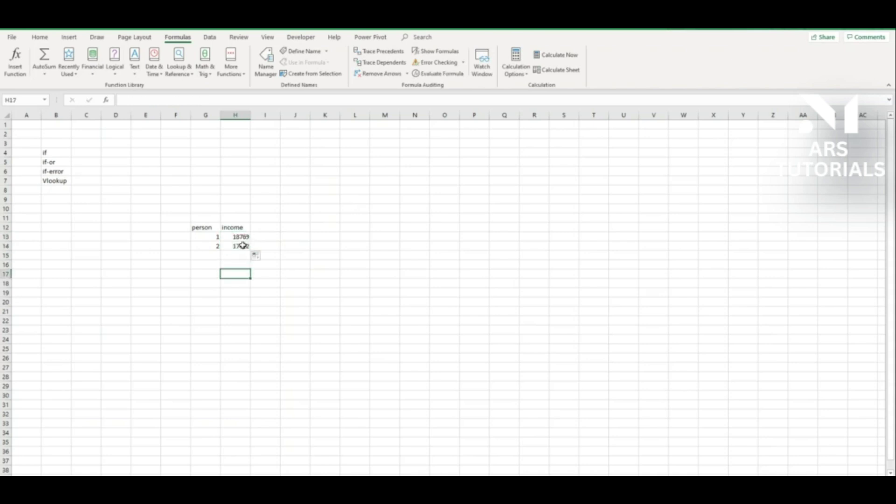
- Recalculate the worksheet repeatedly to watch both random incomes change, and inspect the income formula in H13
left_click(305, 259)
key("F9")
key("F9")
key("F9")
key("F9")
key("F9")
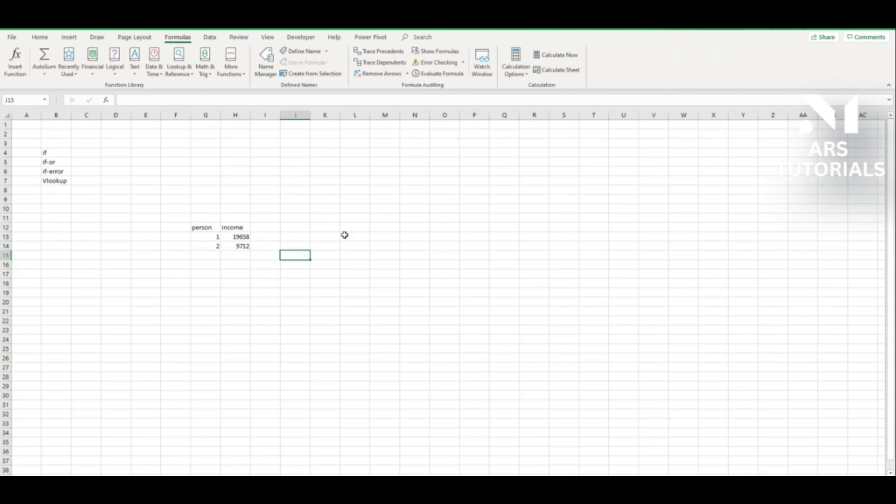
key("F9")
key("F9")
key("F9")
key("F9")
key("F9")
key("F9")
left_click(330, 217)
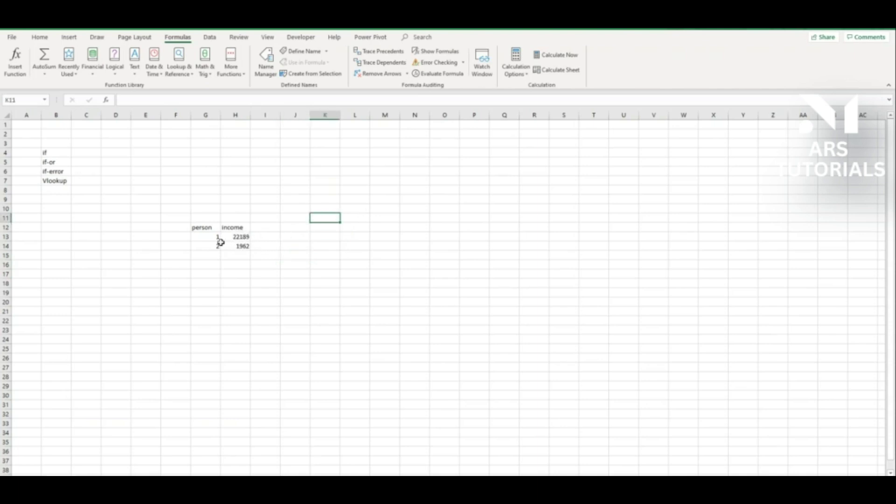
left_click(246, 237)
left_click(295, 238)
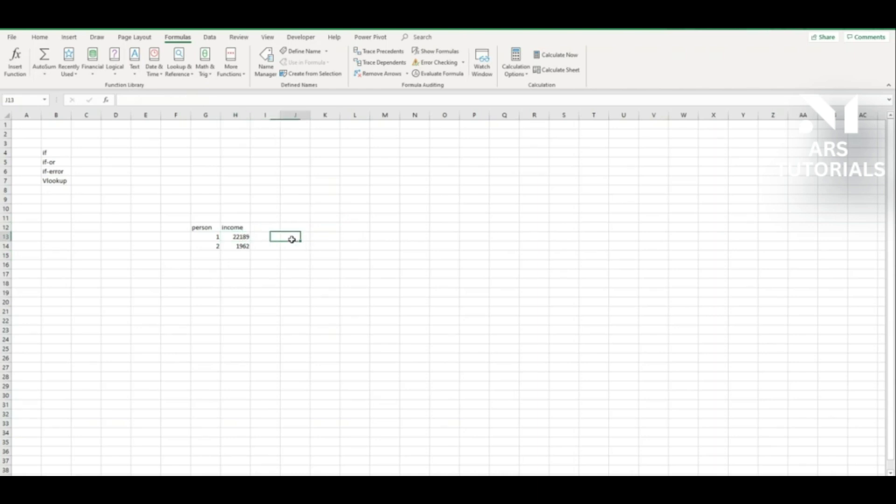
left_click(240, 237)
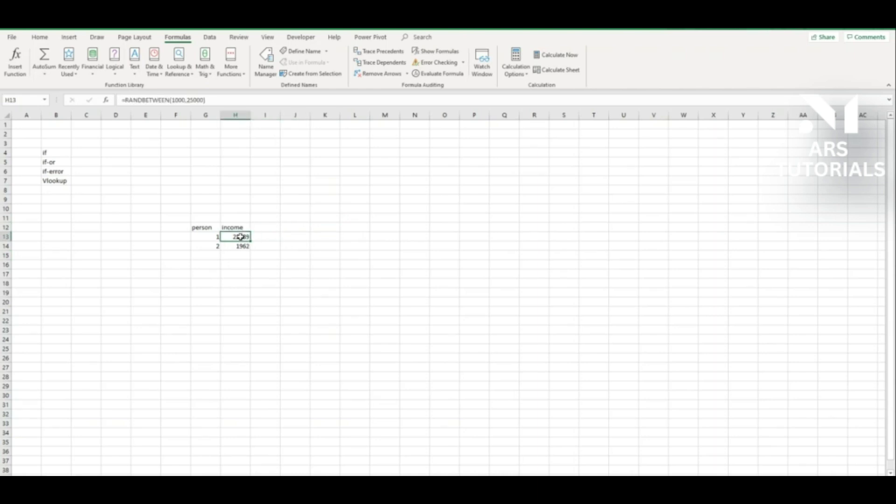
- Enter =IF(H13>H14,"yes","no") in K13 to test whether person 1's income exceeds person 2's
left_click(244, 247)
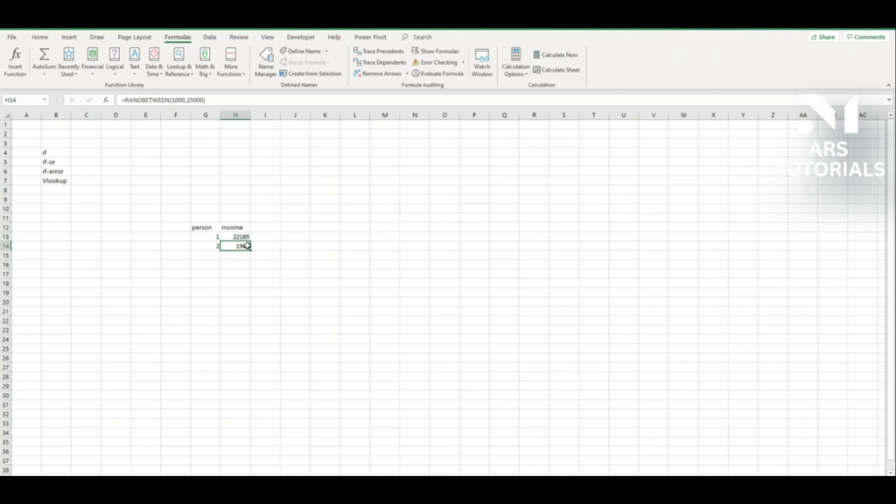
left_click(330, 235)
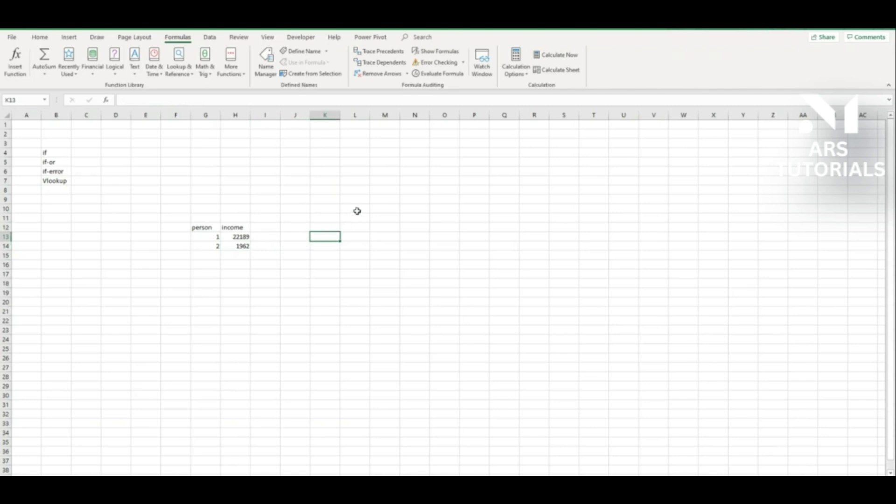
type("=")
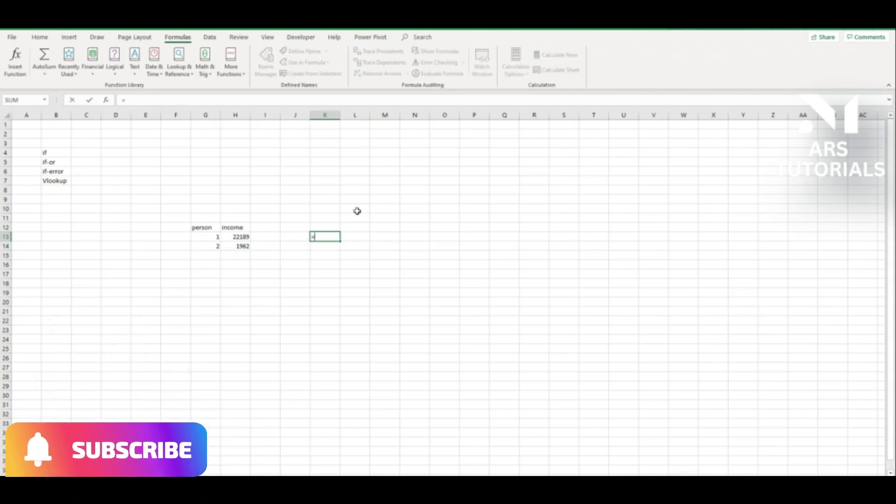
type("i")
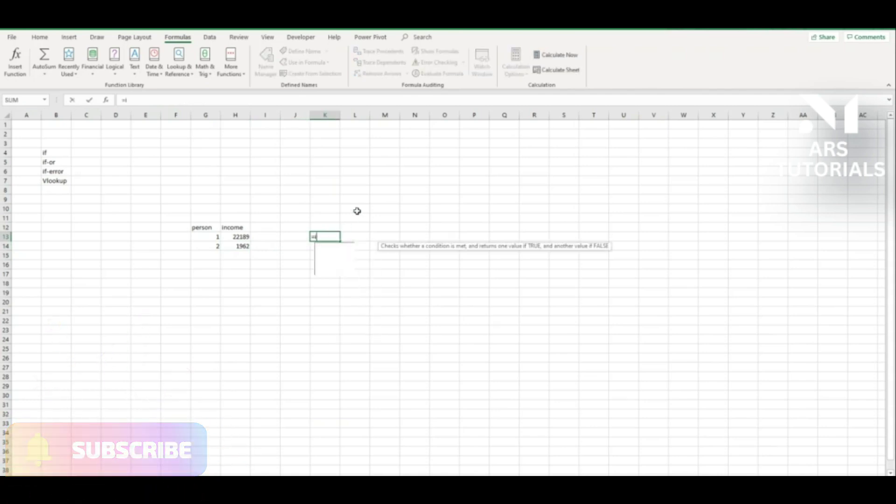
type("f(")
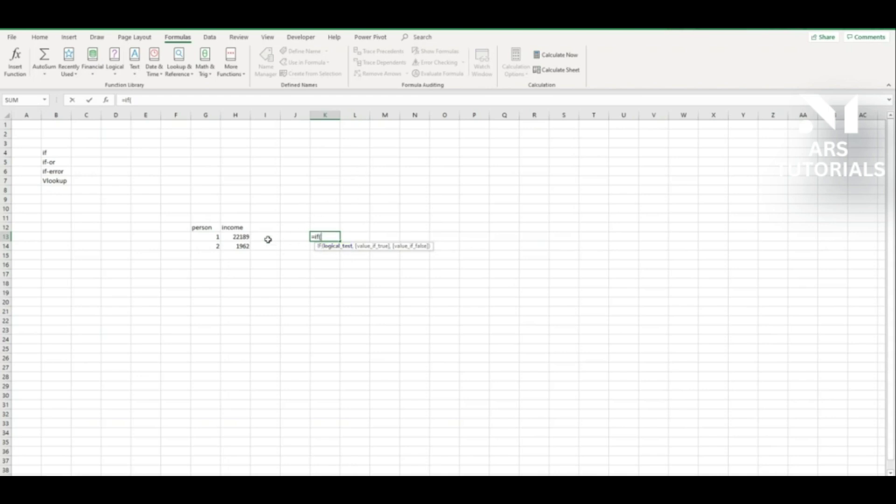
left_click(241, 237)
type(">")
left_click(237, 246)
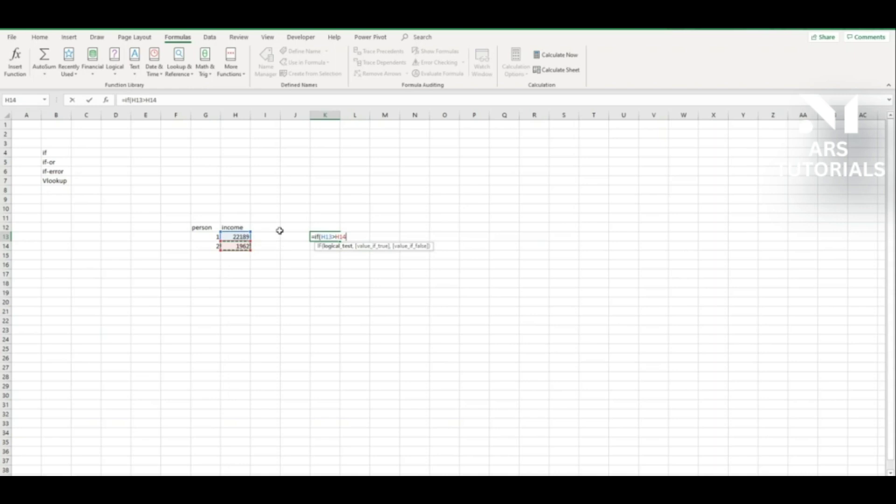
type(",")
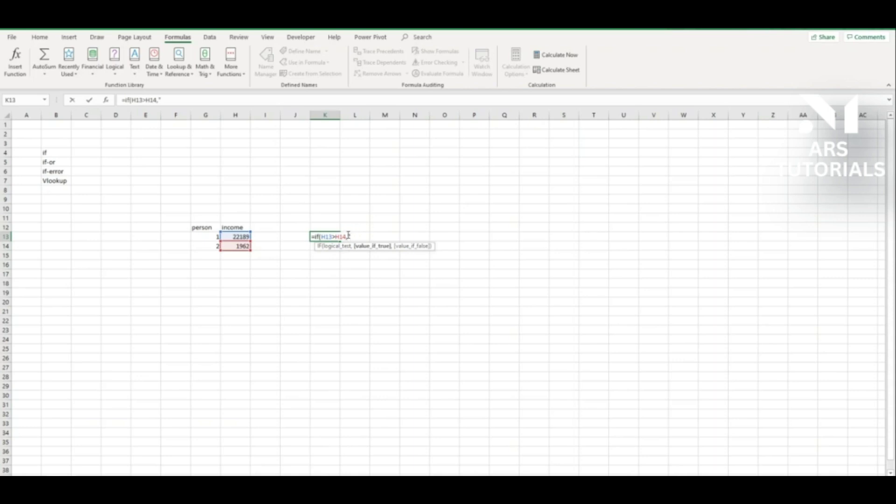
left_click(360, 227)
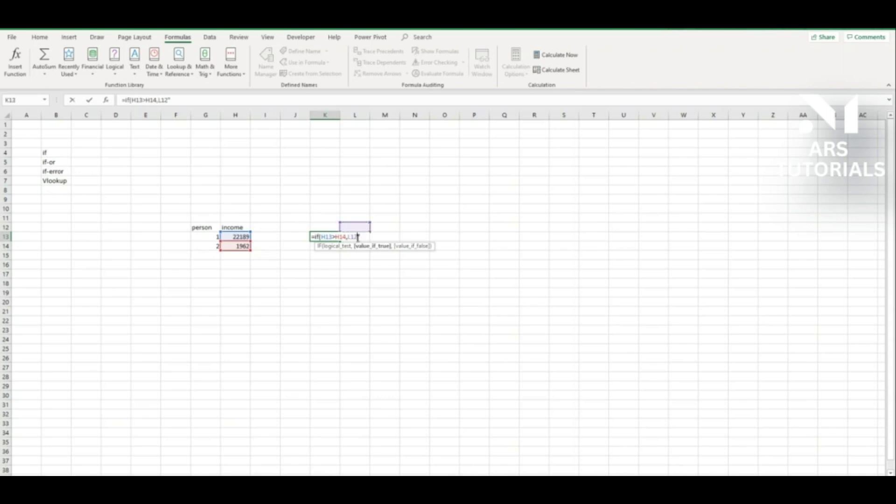
key("BackSpace")
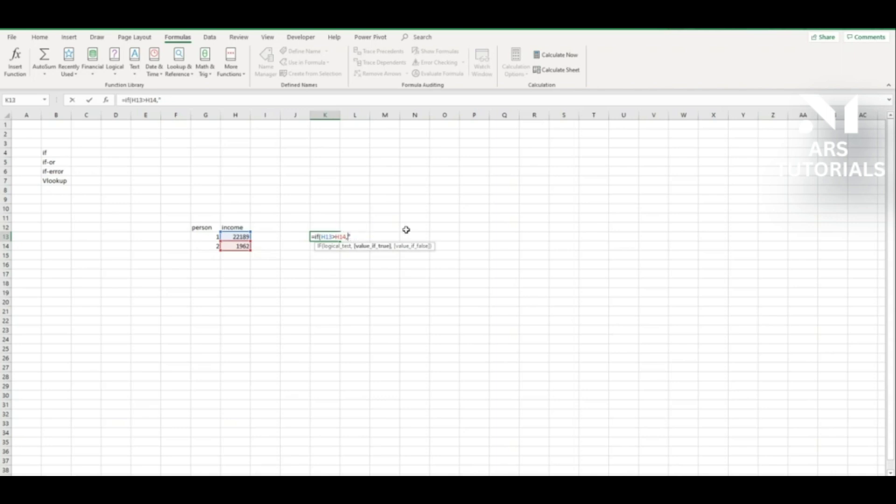
type("yes\",")
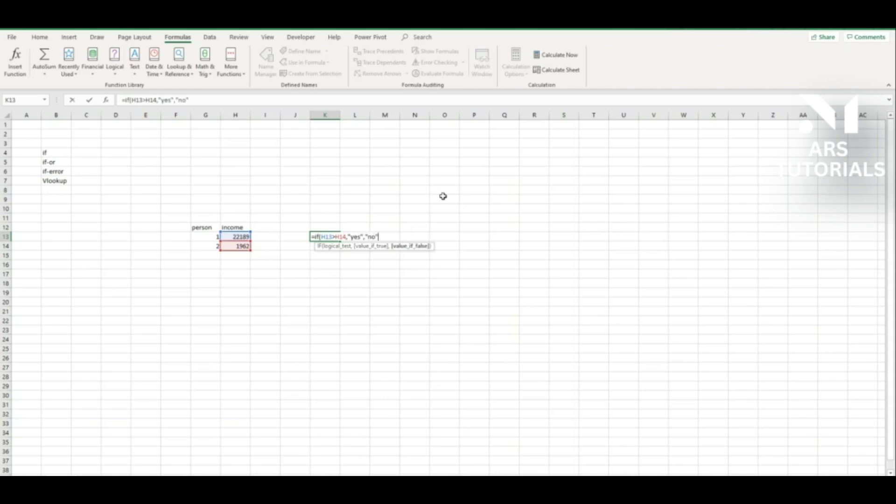
type("\"no\"")
key("Return")
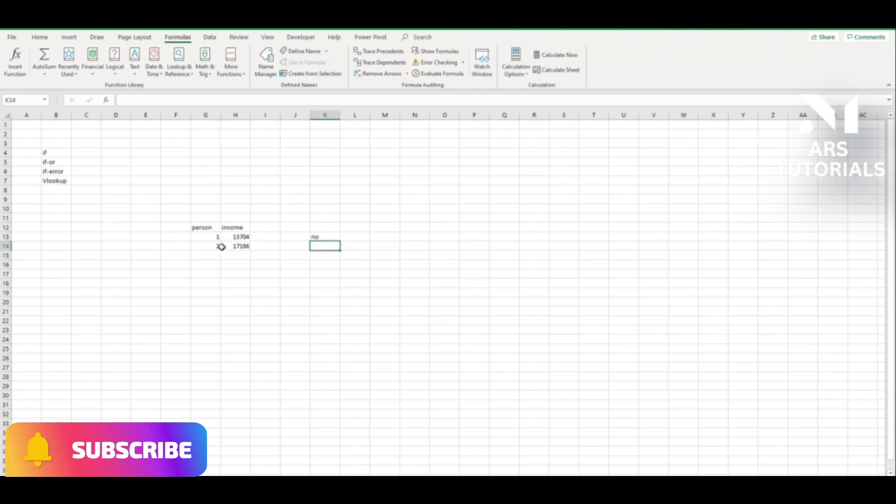
- Recalculate the worksheet repeatedly to compare the IF result in K13 with the two random incomes
left_click(295, 191)
key("F9")
key("F9")
key("F9")
key("F9")
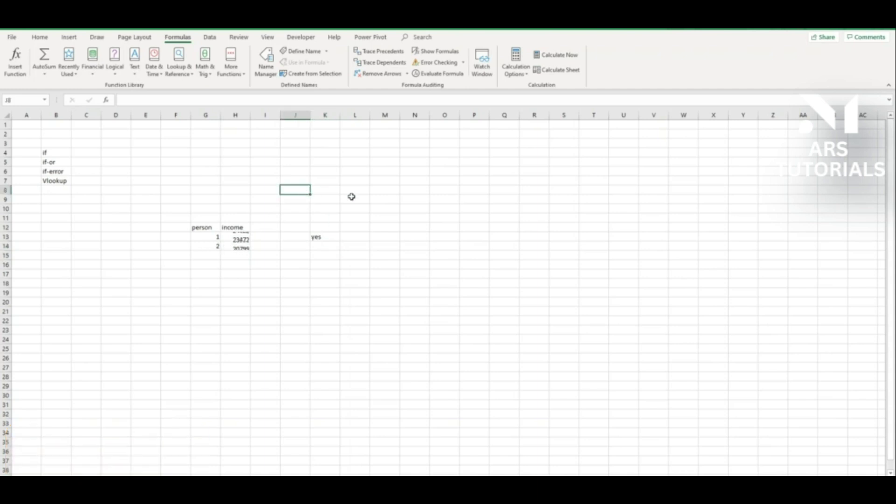
key("F9")
key("F9")
key("F9")
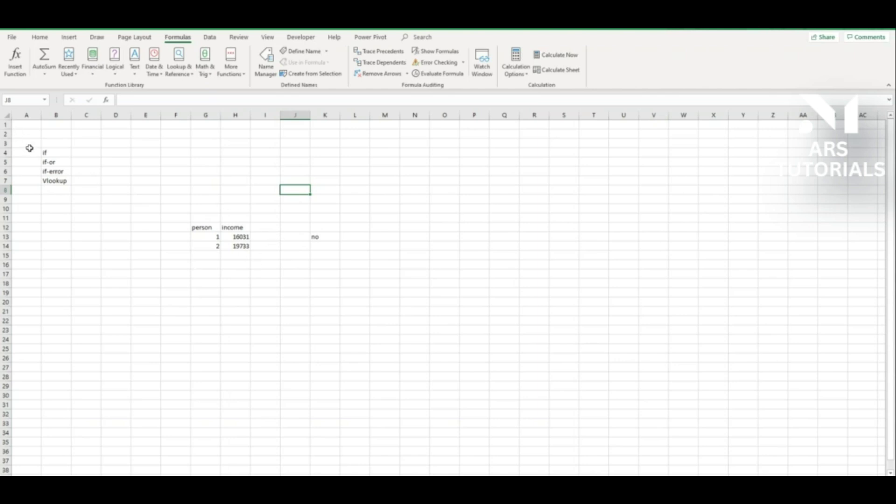
- Add persons 3 and 4 to the person column in G15 and G16
left_click(199, 259)
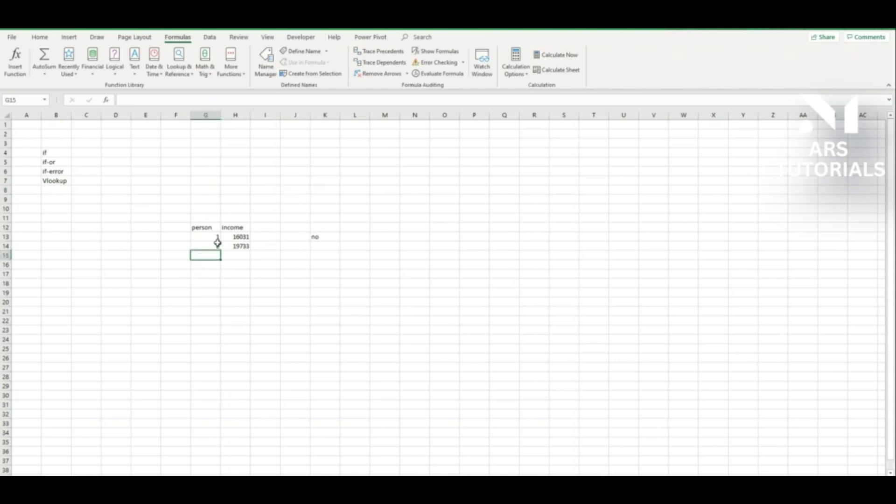
type("3")
key("Return")
type("4")
key("Return")
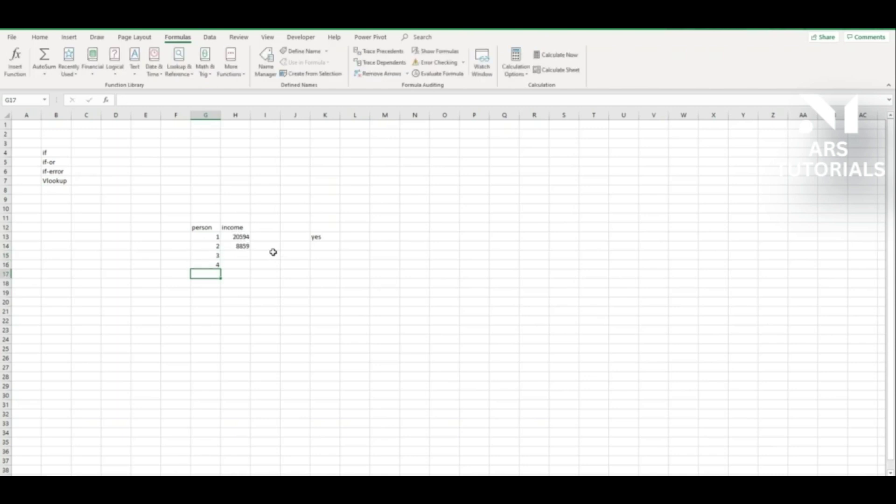
- Fill the random income formula from H14 down to H16 for the two added persons
left_click(273, 252)
left_click(243, 246)
left_click_drag(251, 250, 248, 267)
left_click(265, 293)
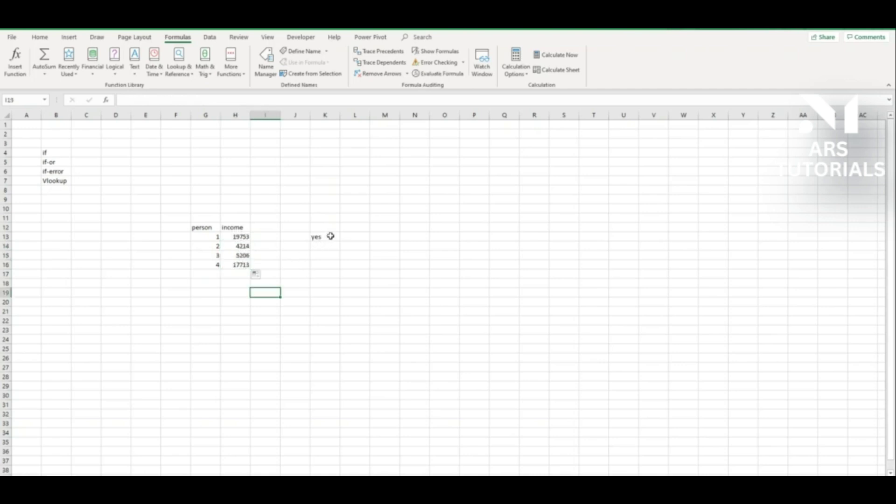
- Begin an IF formula in K15 with an OR test of H13>H14, H13>H15 and H13>H16
left_click(238, 238)
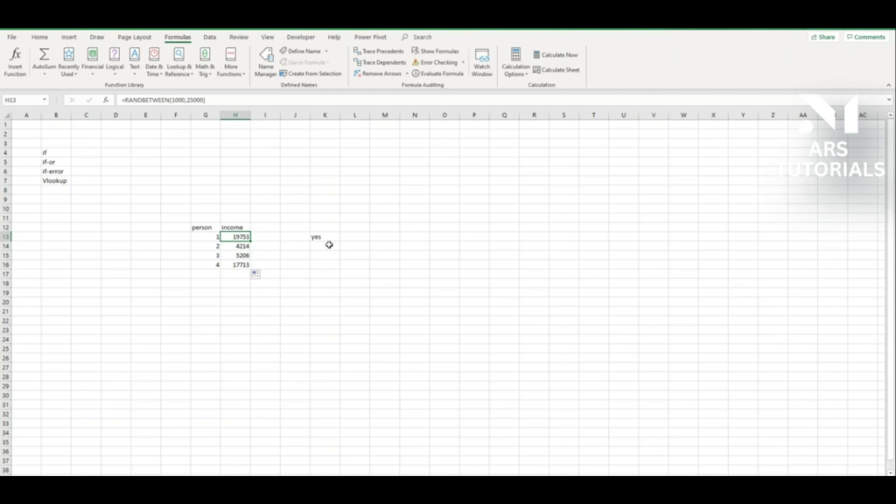
left_click(318, 237)
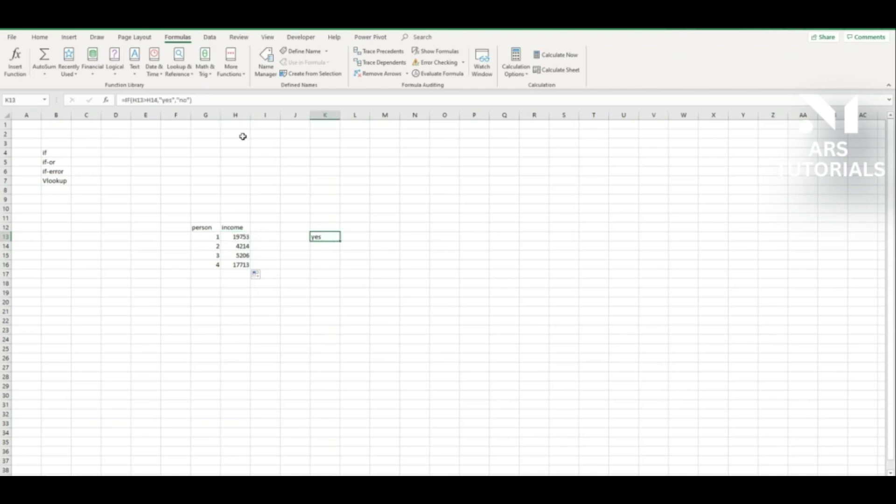
left_click(315, 248)
left_click(329, 256)
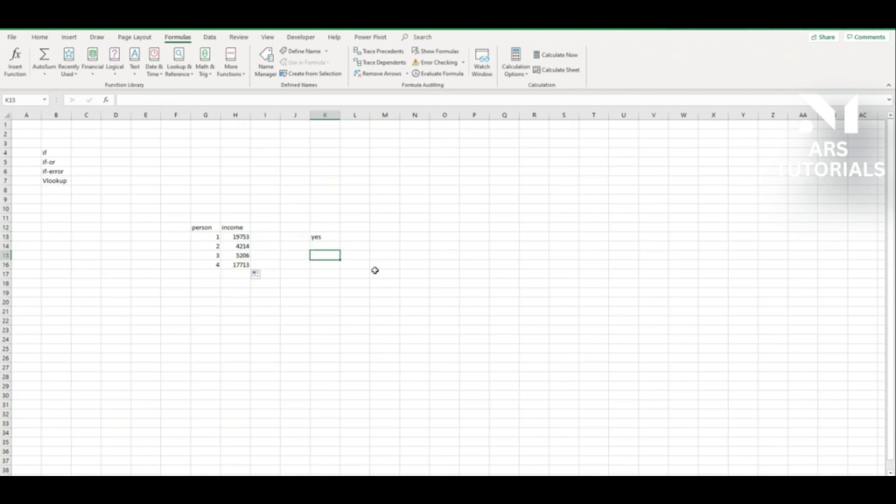
type("=if")
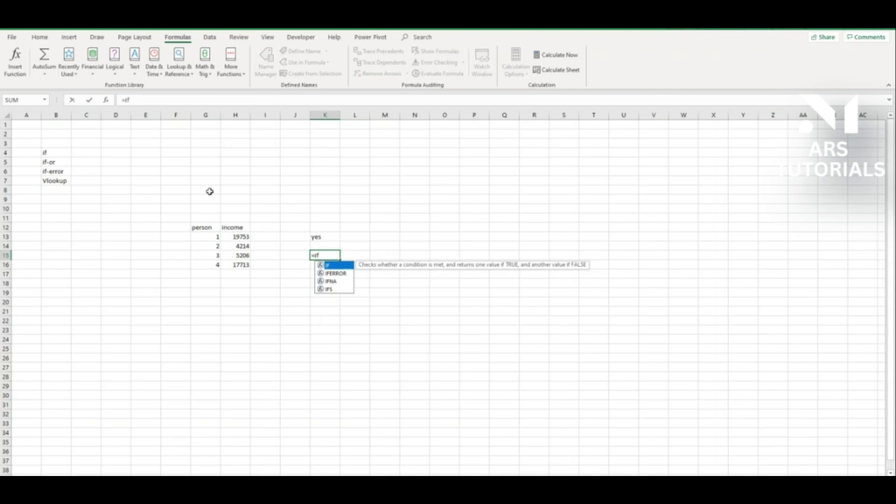
type("(")
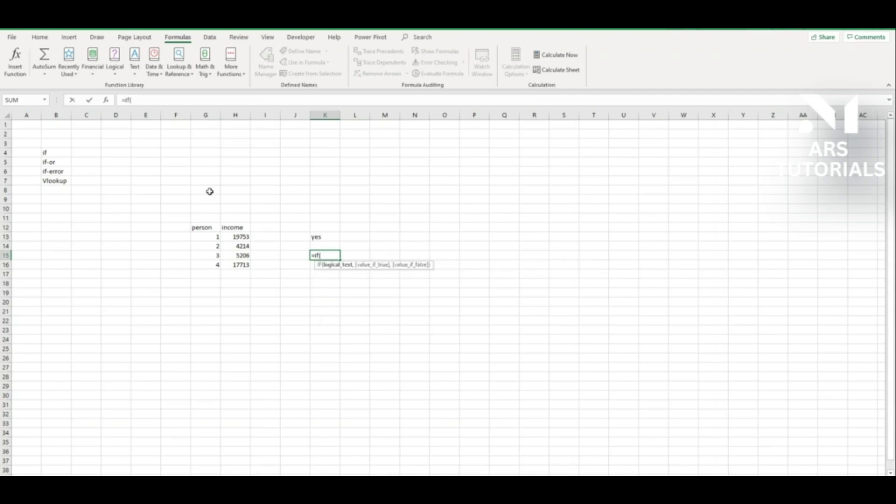
type("or")
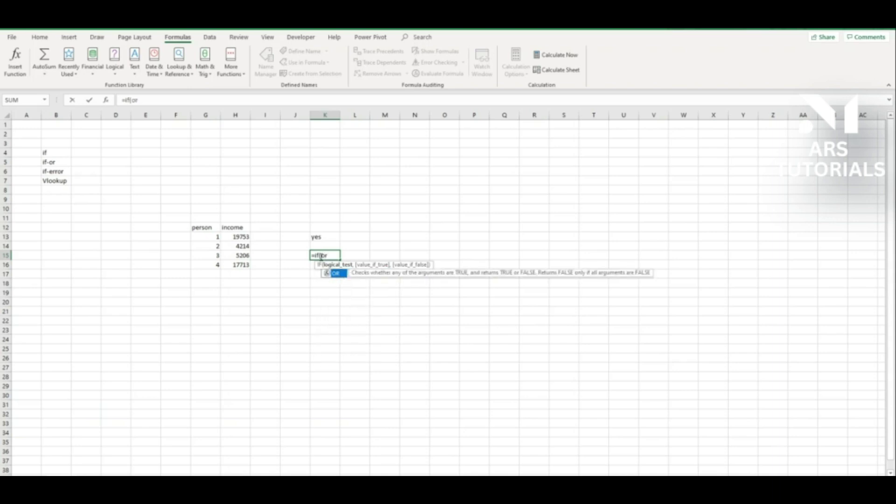
double_click(335, 273)
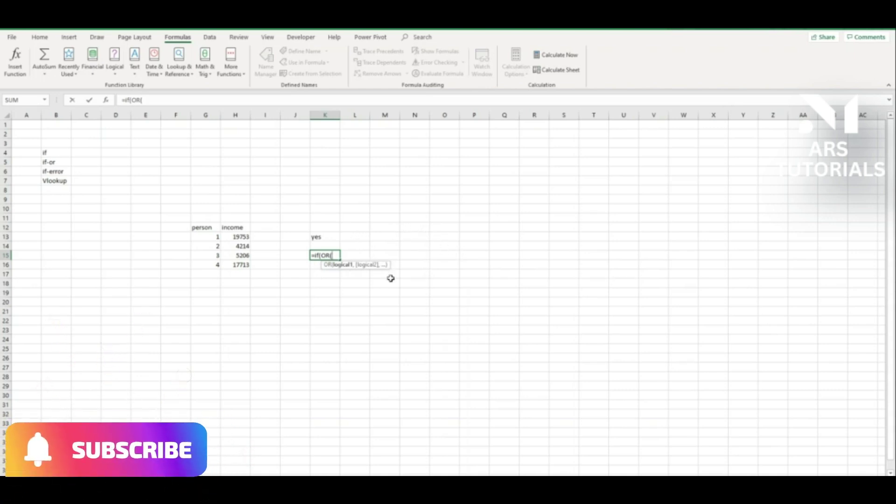
left_click(241, 238)
type(">")
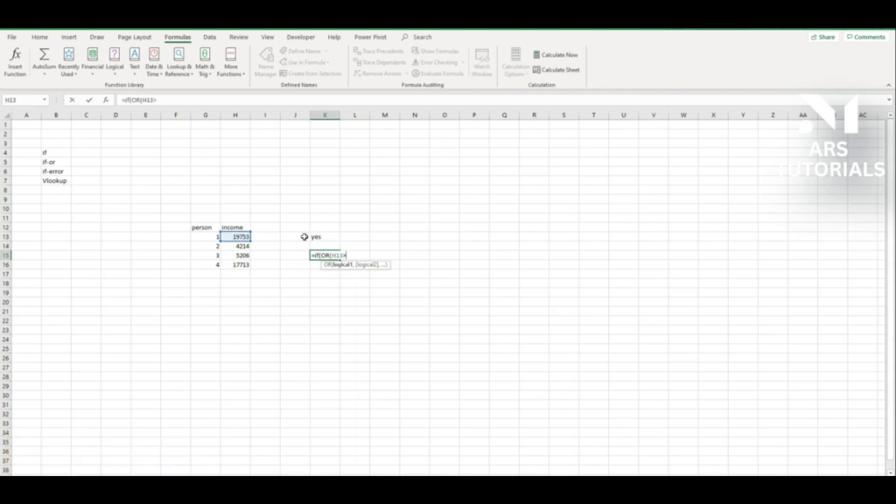
left_click(240, 246)
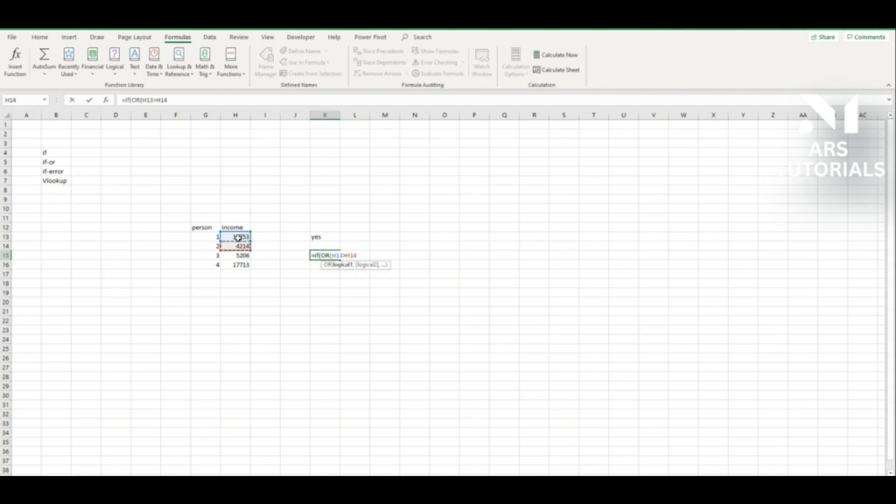
type(",")
left_click(238, 238)
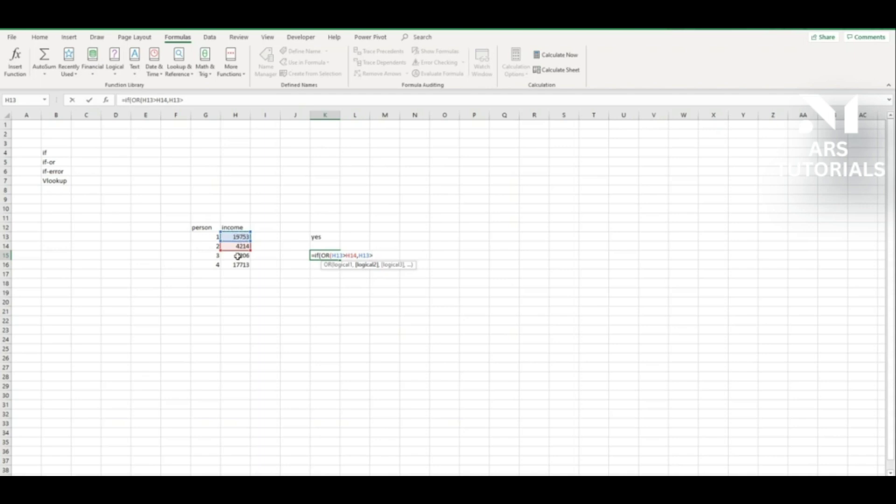
left_click(241, 255)
type(",")
left_click(244, 237)
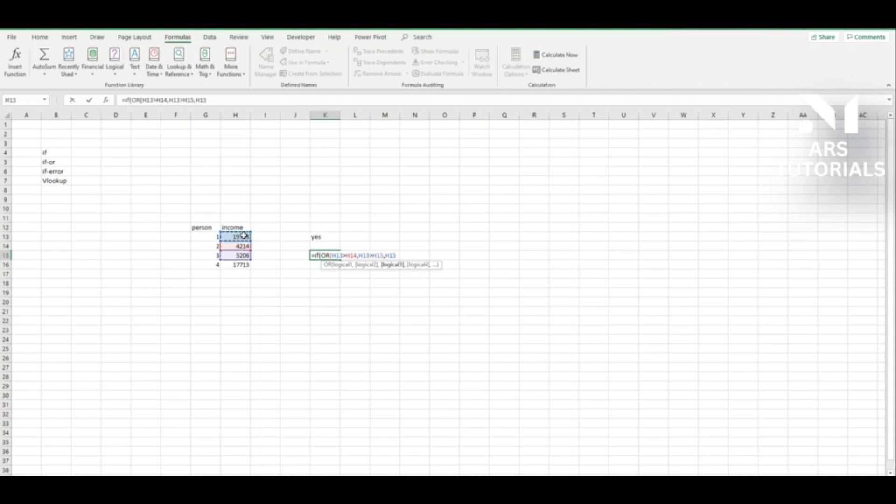
type(">")
left_click(240, 264)
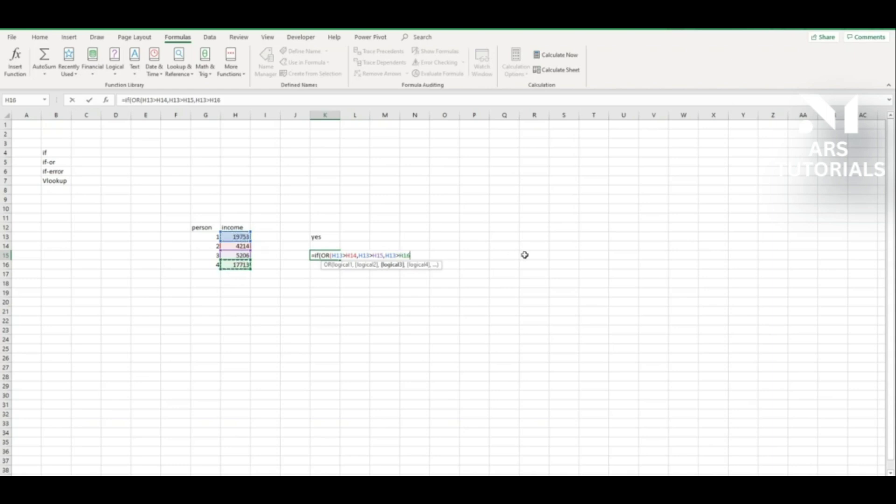
- Complete the IF-OR formula in K15 with "yes" as the true value and "no" as the false value
type("),")
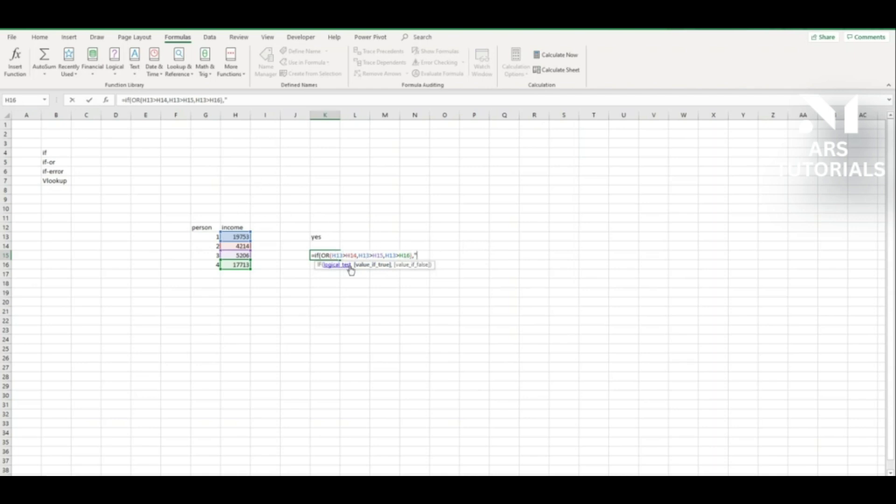
type("yes\",")
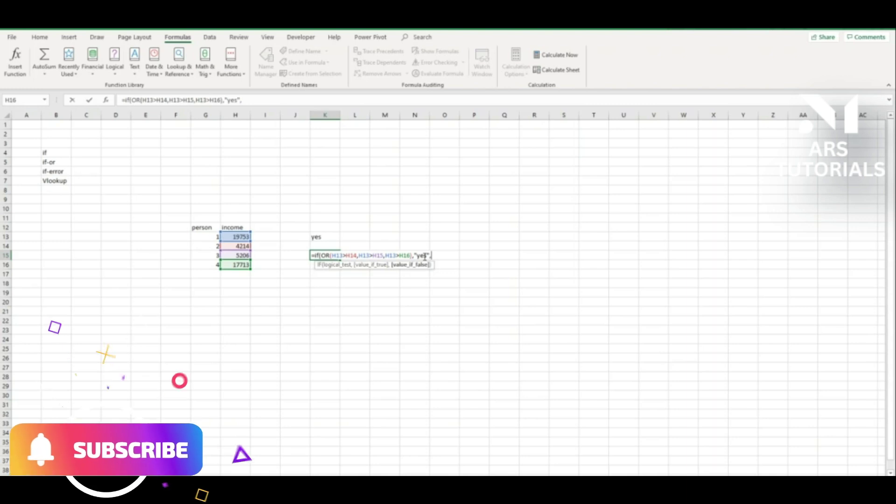
type("\"no\"")
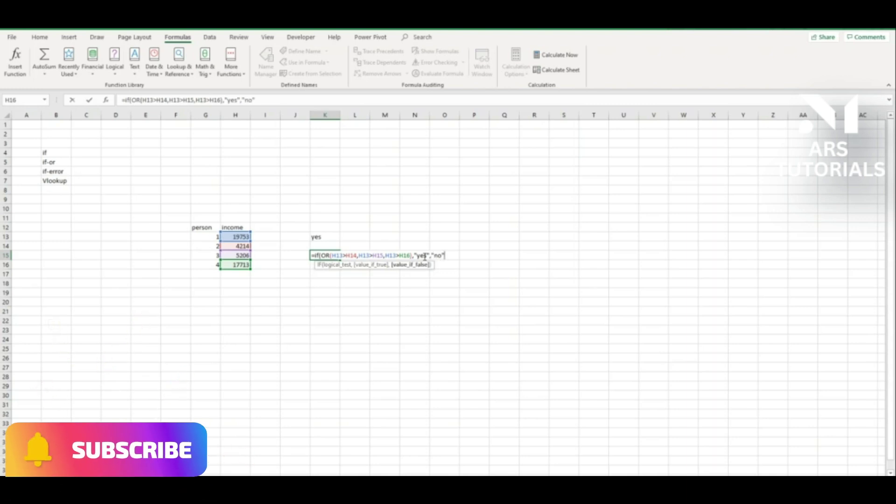
type(")")
key("Return")
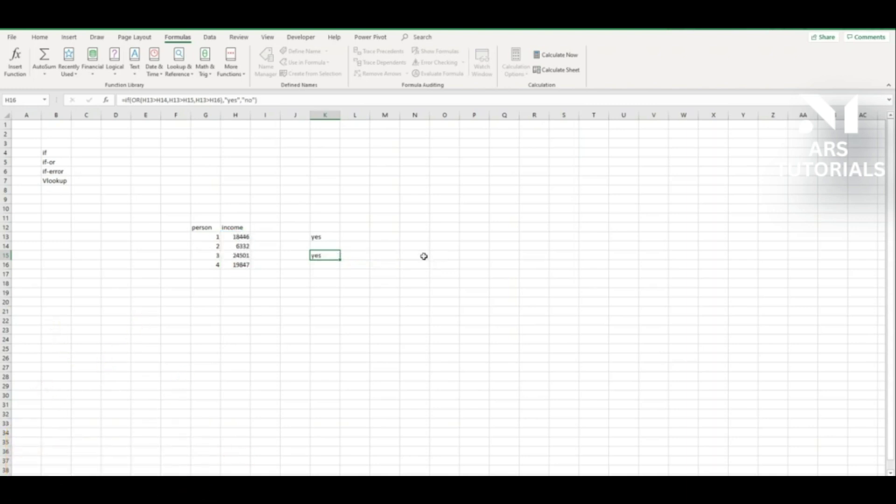
- Inspect K15 and person 1's income, and recalculate the worksheet repeatedly to check the IF-OR result against the four incomes
left_click(322, 255)
left_click(242, 236)
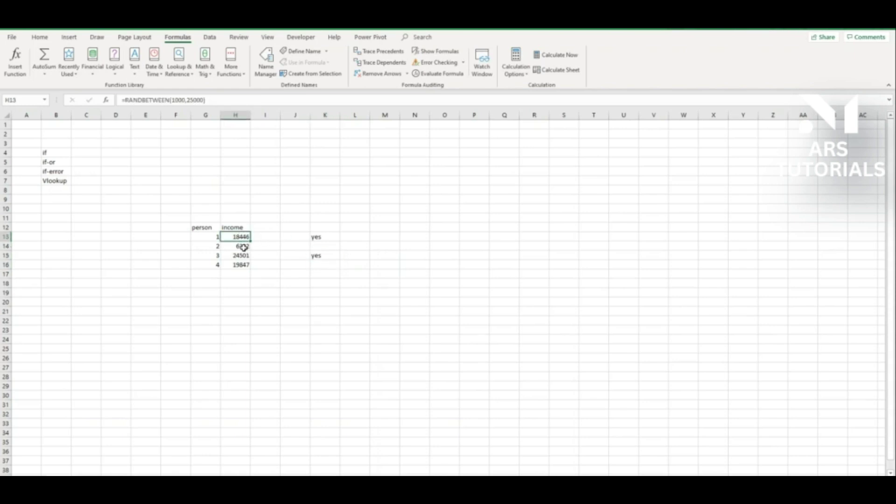
left_click(295, 301)
key("F9")
key("F9")
key("F9")
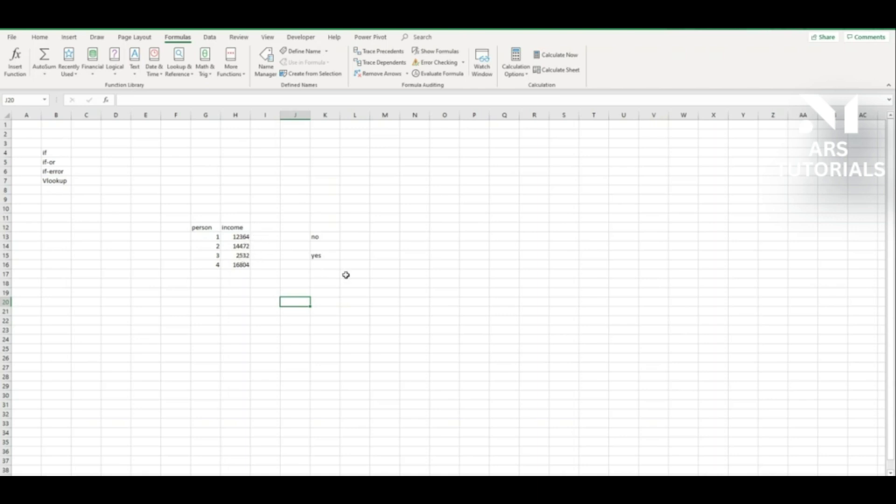
left_click(314, 289)
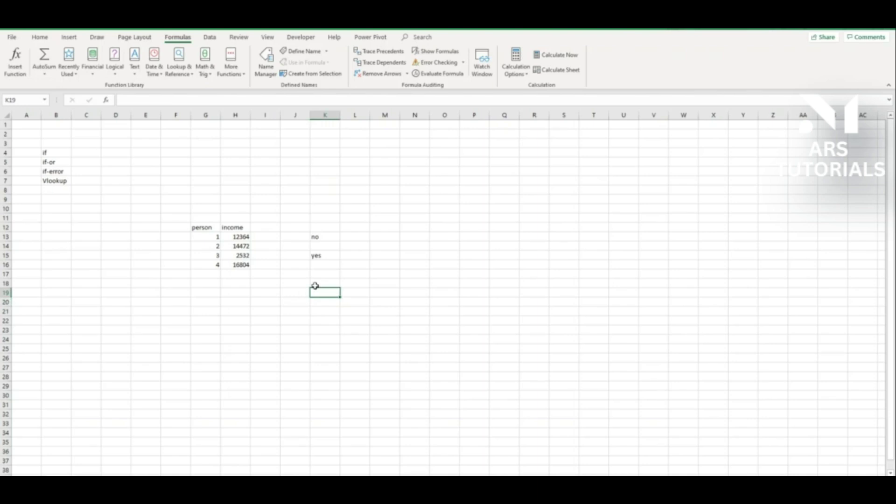
- Recalculate the worksheet four more times to compare the IF and IF-OR results with the incomes
key("F9")
key("F9")
key("F9")
key("F9")
- Enter 5 in H19 and the text "a" in I19 as inputs for the IFERROR example
left_click(244, 296)
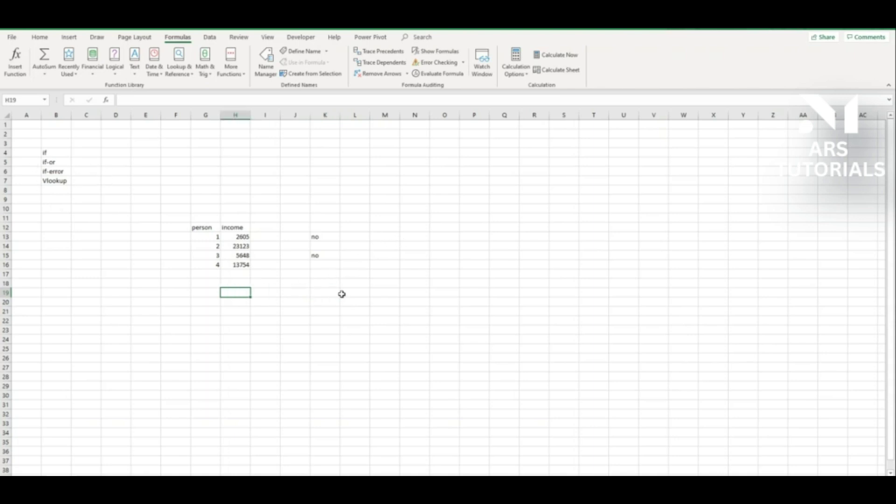
type("5")
key("Tab")
type("a")
key("Tab")
key("Tab")
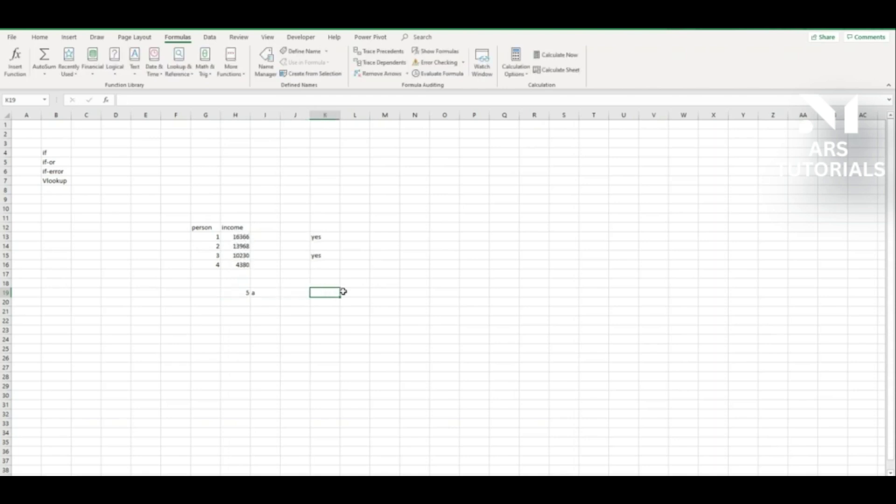
- Enter a formula in K19 that multiplies H19 by I19
type("=")
key("Left")
key("Left")
key("Left")
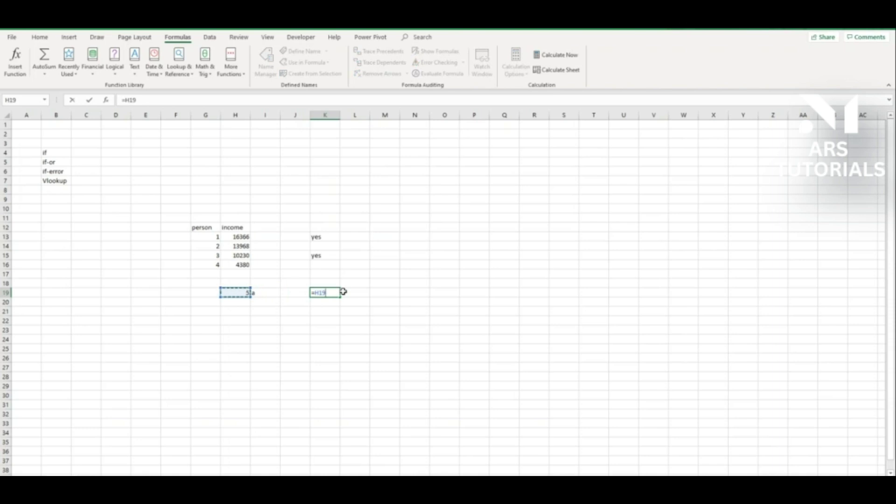
type("*")
key("Left")
key("Left")
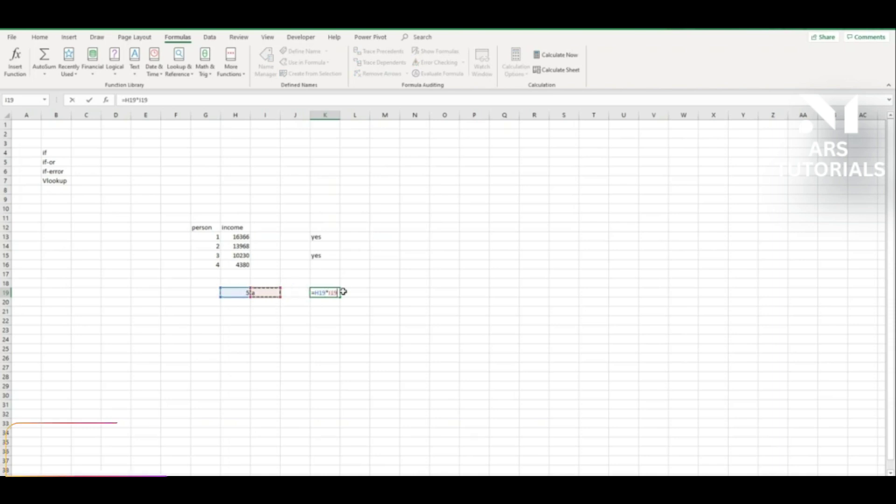
key("Return")
left_click(339, 294)
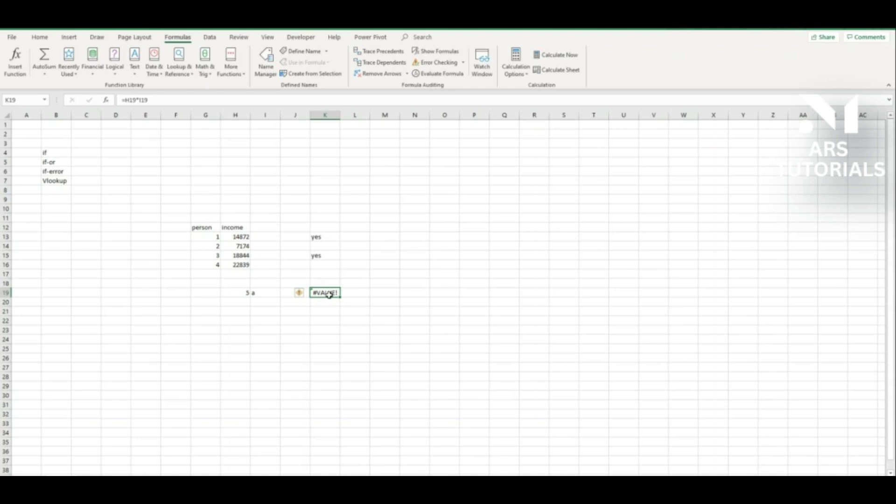
- Wrap the K19 product formula in IFERROR with "error" as the value if an error occurs
left_click(125, 100)
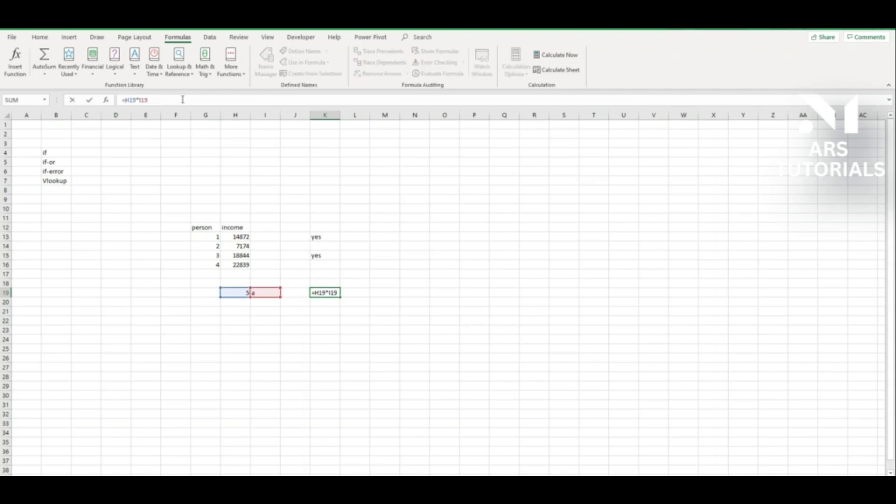
type("if")
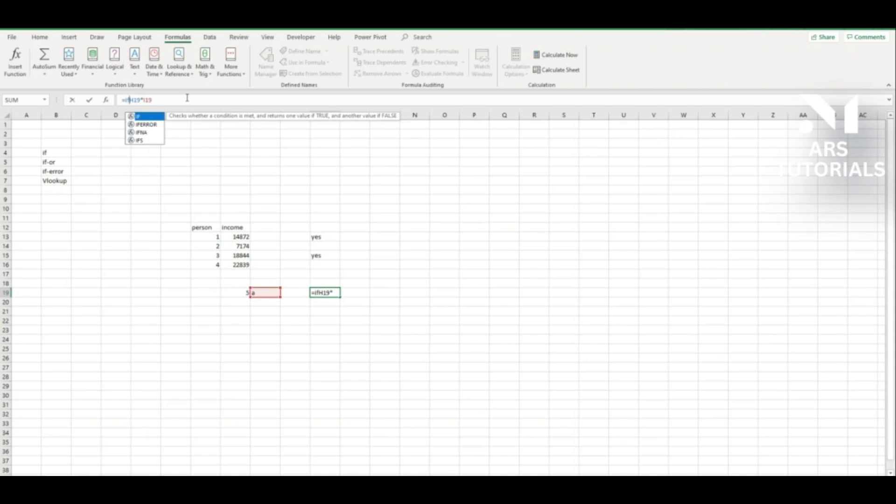
double_click(149, 124)
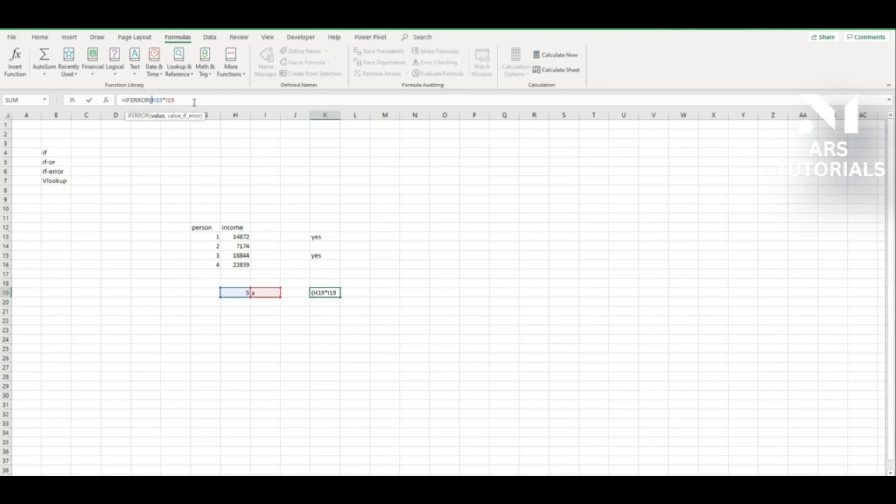
type(",\"error\")")
key("Return")
left_click(357, 330)
left_click(317, 295)
- Test the IFERROR formula by setting I19 to 6, and restore I19 to "a"
left_click(295, 293)
left_click(261, 293)
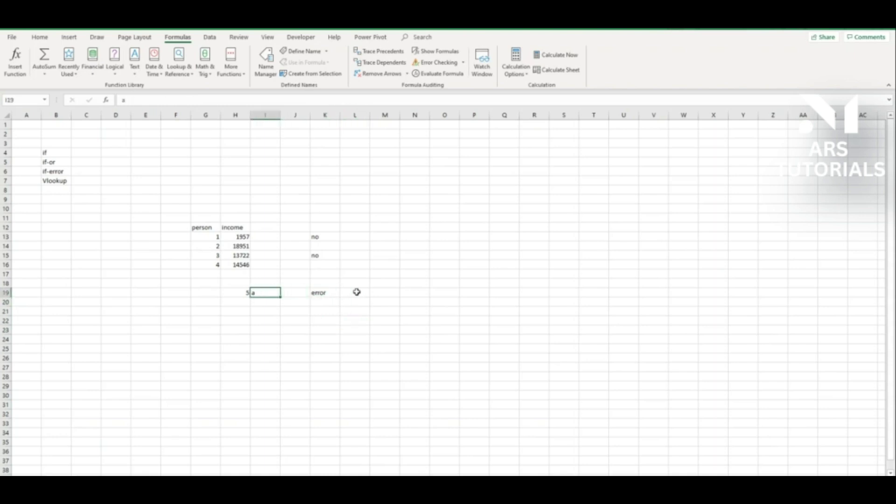
type("6")
key("Return")
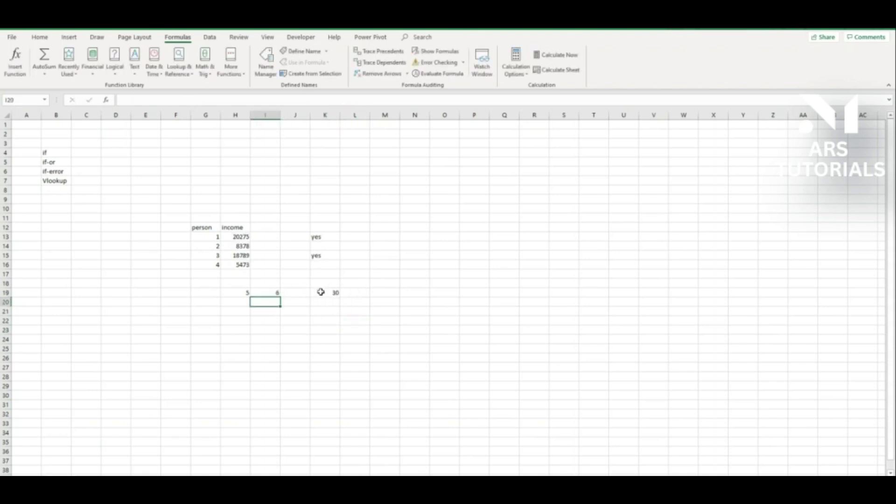
left_click(273, 293)
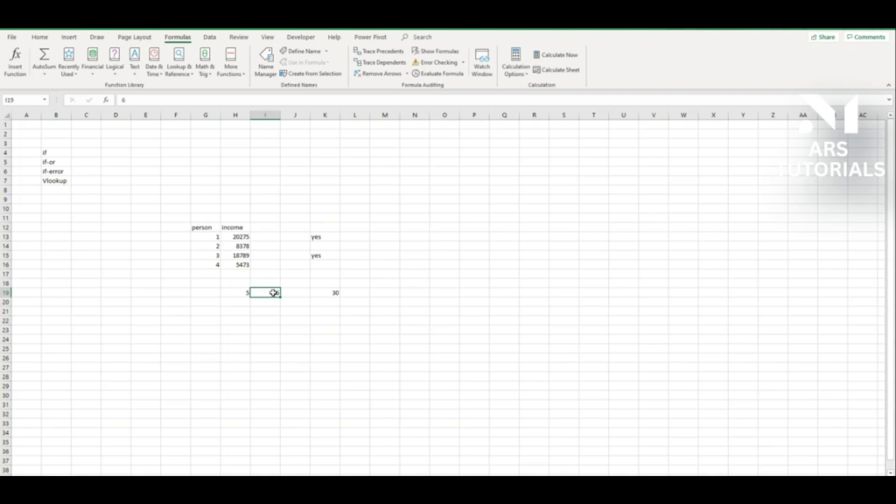
type("a")
key("Return")
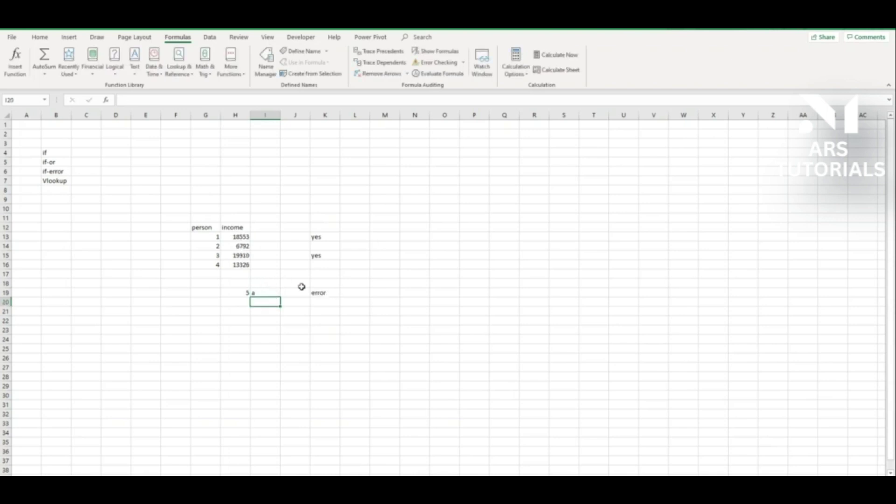
- Change the IFERROR message in K19 to "this is an error"
left_click(322, 294)
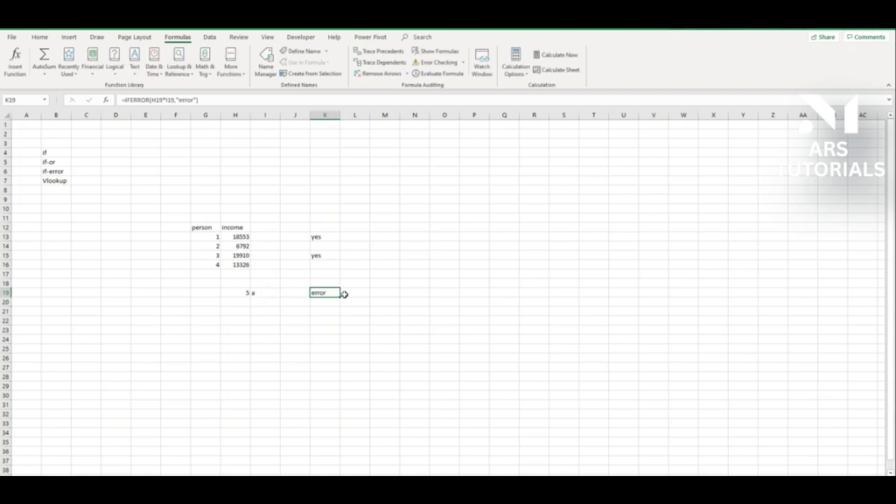
left_click(191, 100)
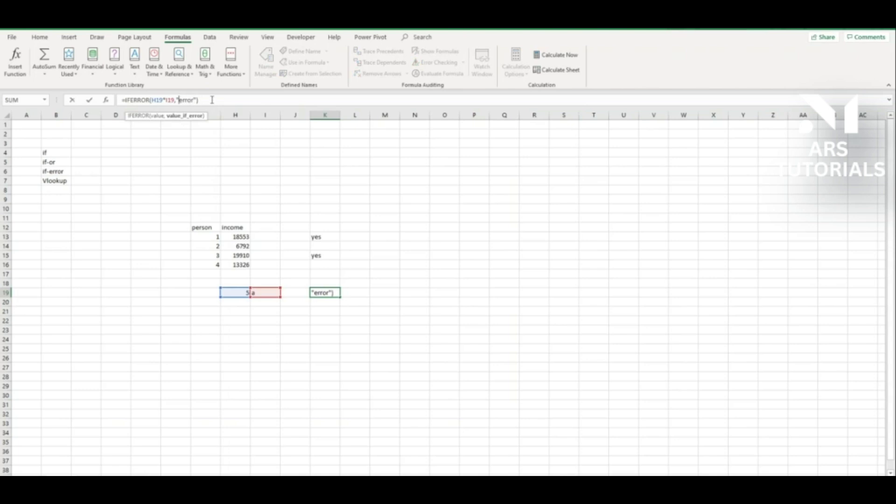
type("this is an")
key("Return")
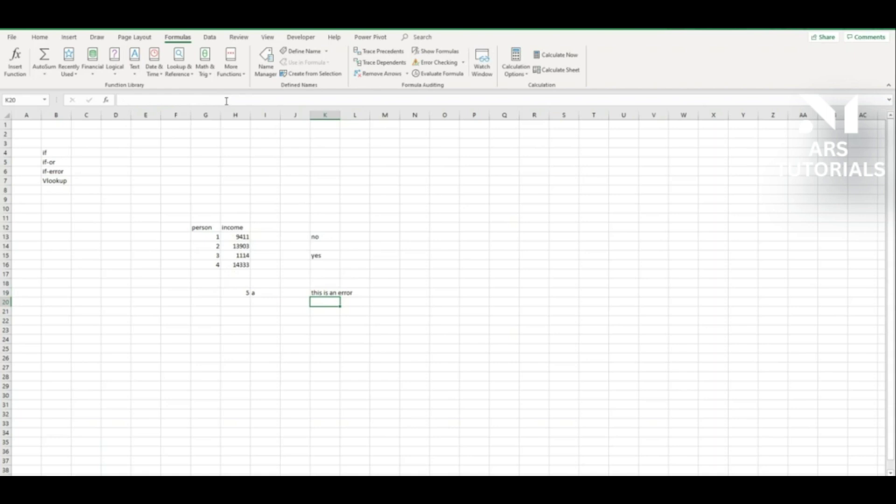
left_click(326, 293)
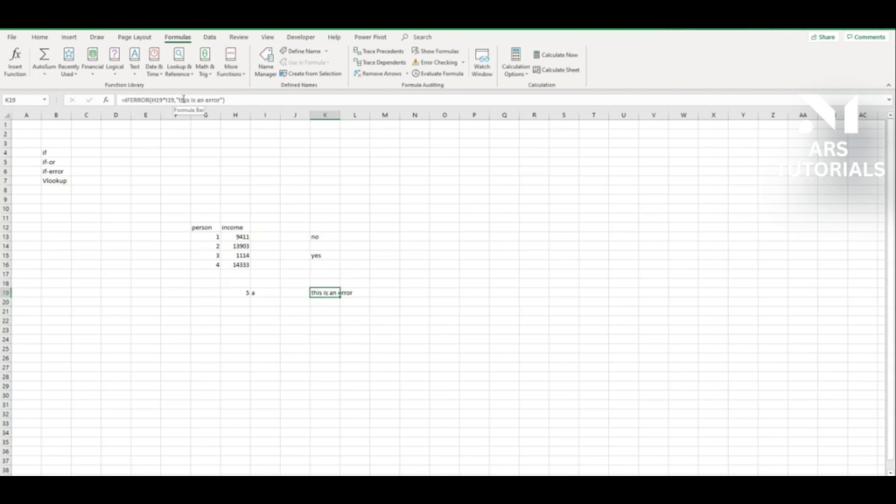
left_click(356, 320)
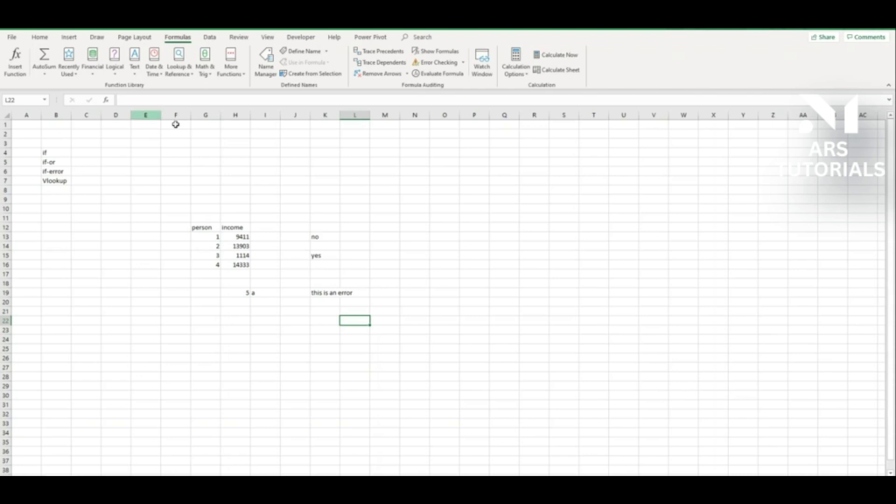
- Clear the whole person/income example and its formulas, keeping the function list in column B
left_click(180, 200)
left_click(405, 418, "shift")
key("Delete")
left_click(60, 180)
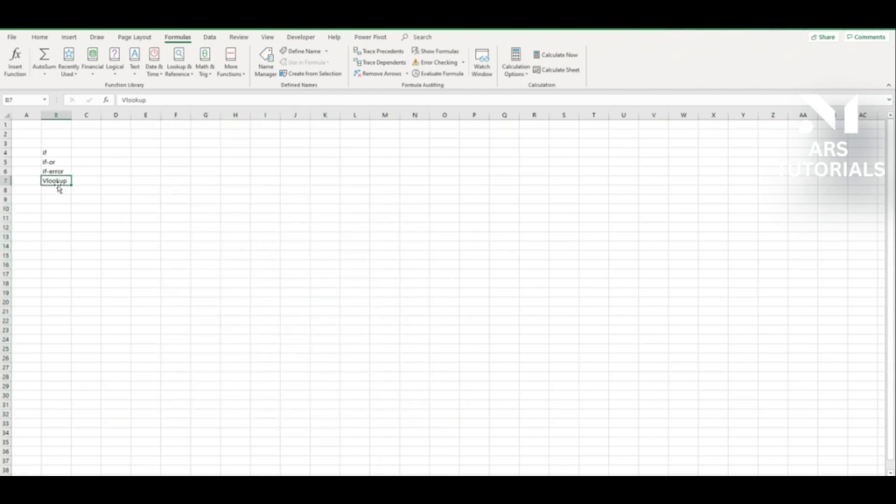
- Enter the person numbers 1 to 4 in M11:M14
left_click(327, 274)
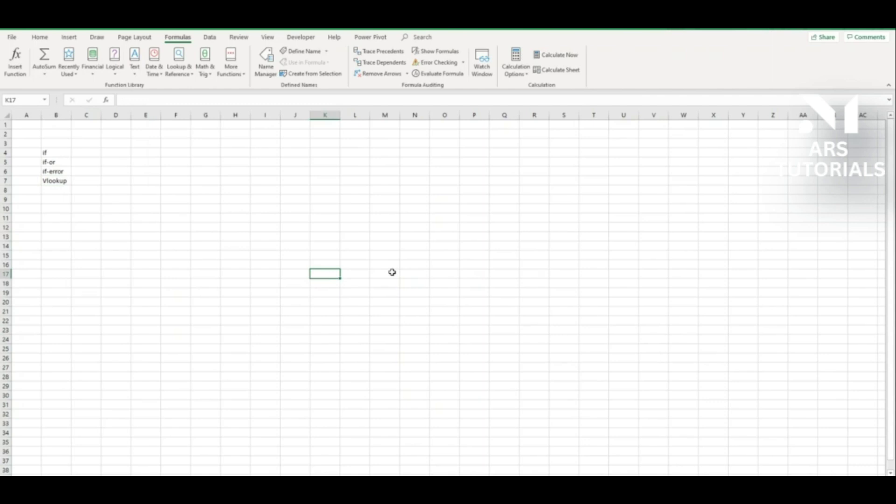
key("Right")
key("Right")
key("Up")
key("Up")
key("Up")
key("Up")
key("Up")
key("Up")
type("1")
key("Return")
type("2")
key("Return")
type("3")
key("Return")
type("5")
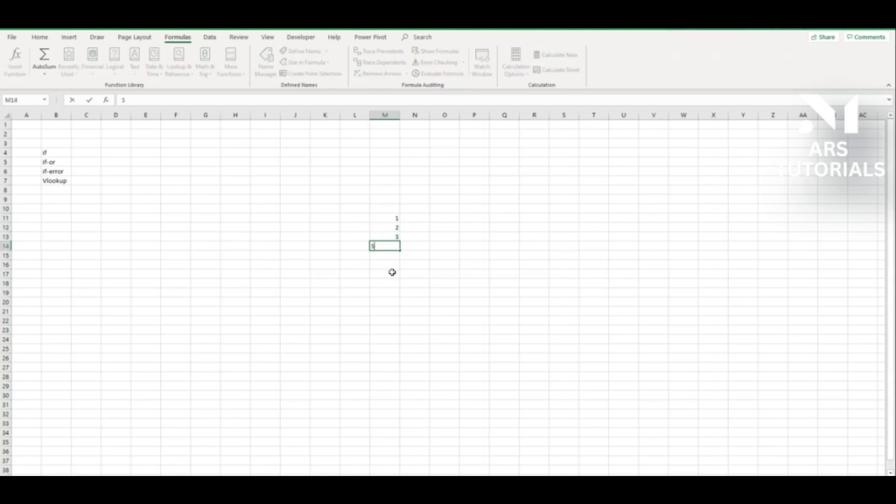
key("BackSpace")
type("4")
- Enter the column headers "name", "family" and "income" in N10:P10
key("Up")
key("Up")
key("Up")
key("Up")
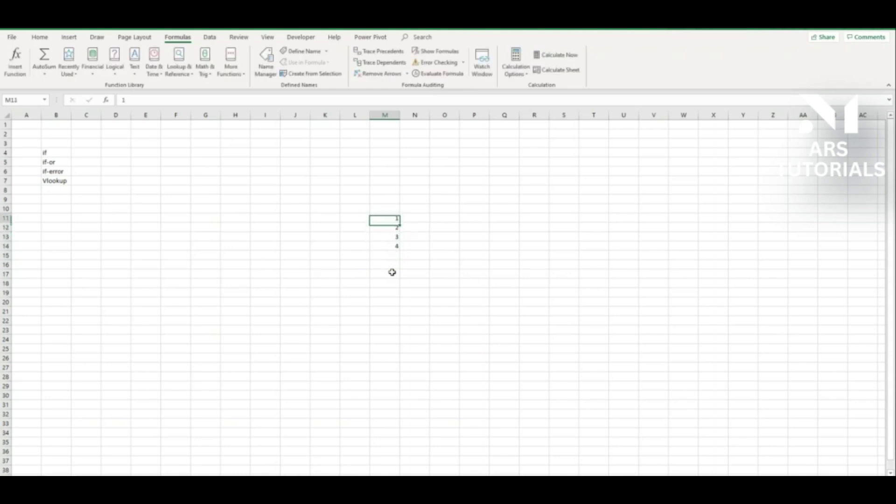
key("Right")
type("name")
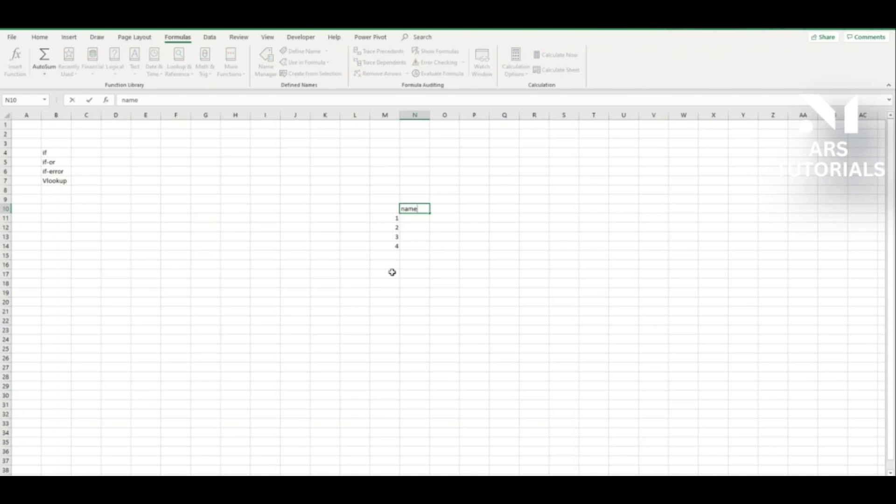
key("Right")
type("fam")
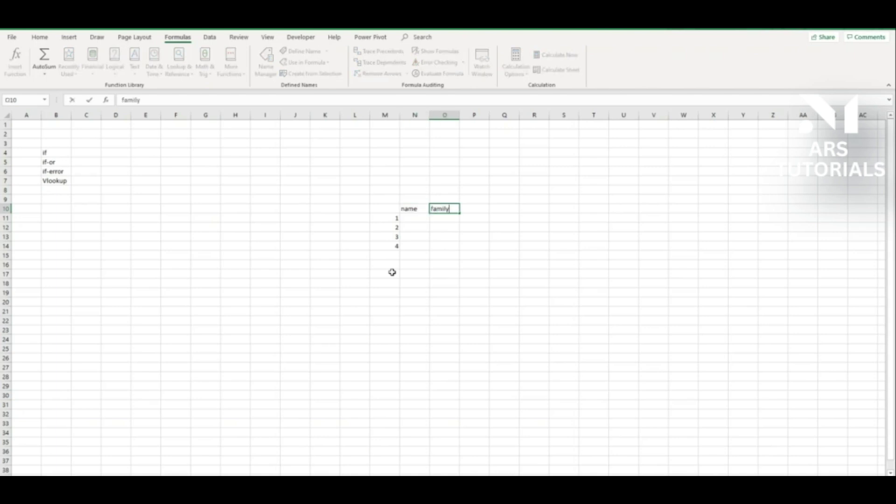
key("Right")
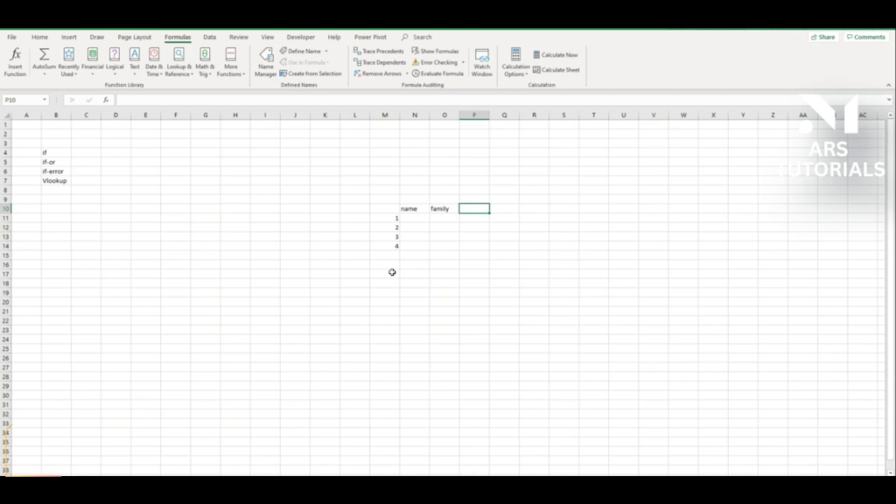
type("income")
key("Return")
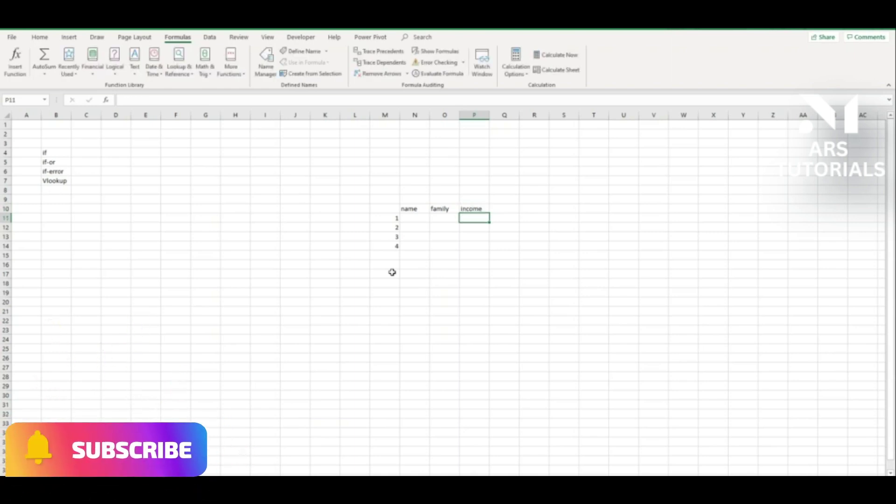
- Fill the name column N11:N14 with ex1, ex2, ex3 and ex4
left_click(415, 218)
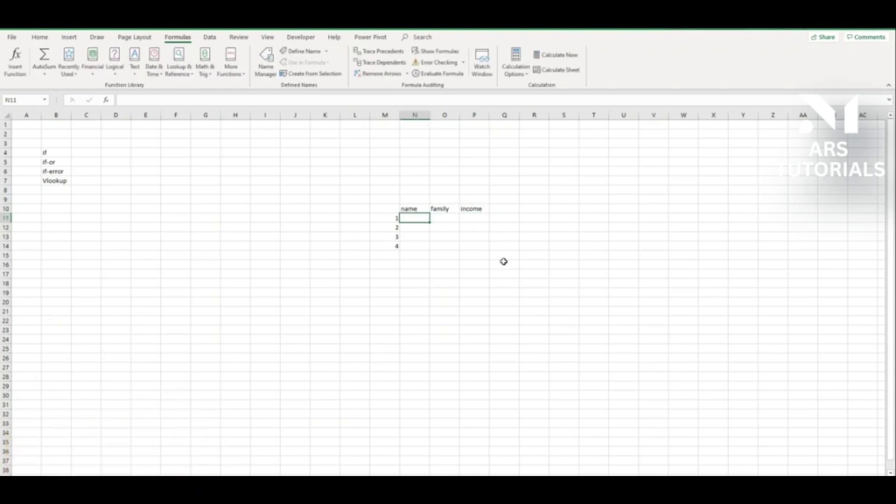
type("ex")
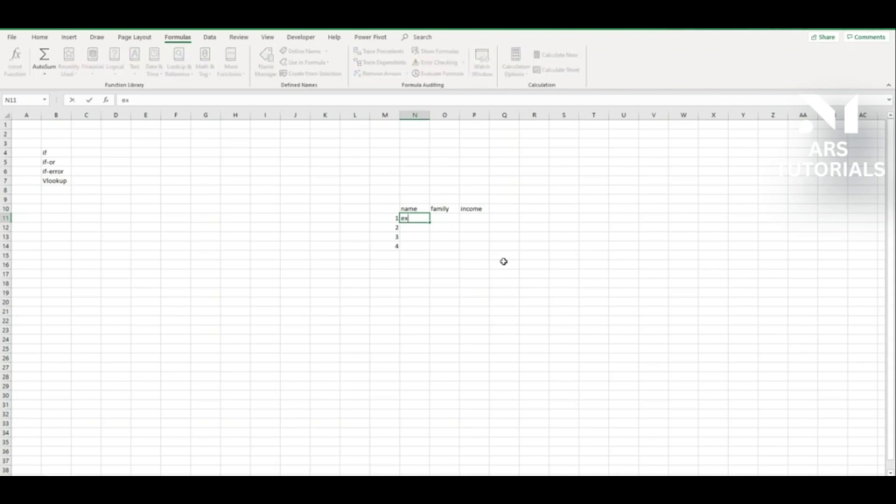
key("Return")
type("e")
key("Return")
type("e")
key("Return")
type("ex")
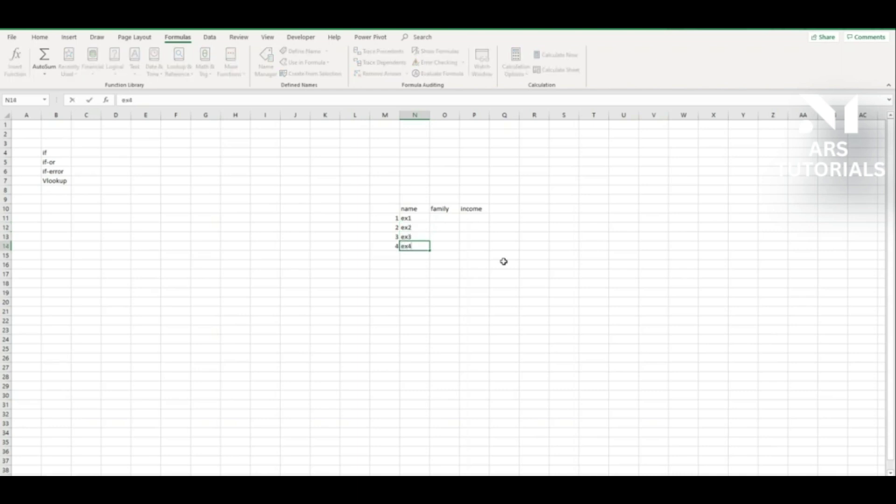
key("Tab")
- Fill the family column O11:O14 with fa1, fa2, fa3 and fa4
key("Right")
key("Up")
key("Up")
key("Up")
key("Left")
key("Left")
key("Right")
type("fa1")
key("Return")
type("fa2")
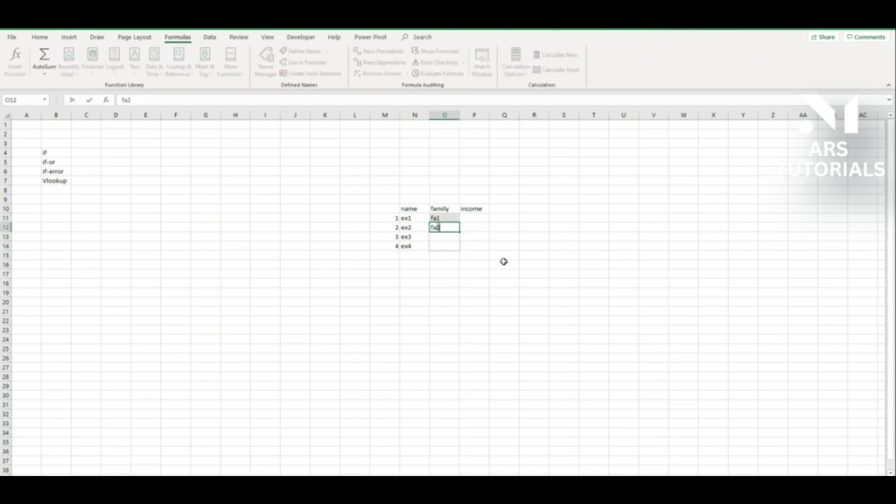
key("Return")
type("fa3")
key("Return")
type("fa4")
- Enter a RANDBETWEEN formula with limits 1 and 20 in P11 for the first income
key("Right")
key("Up")
key("Up")
key("Up")
type("=rand")
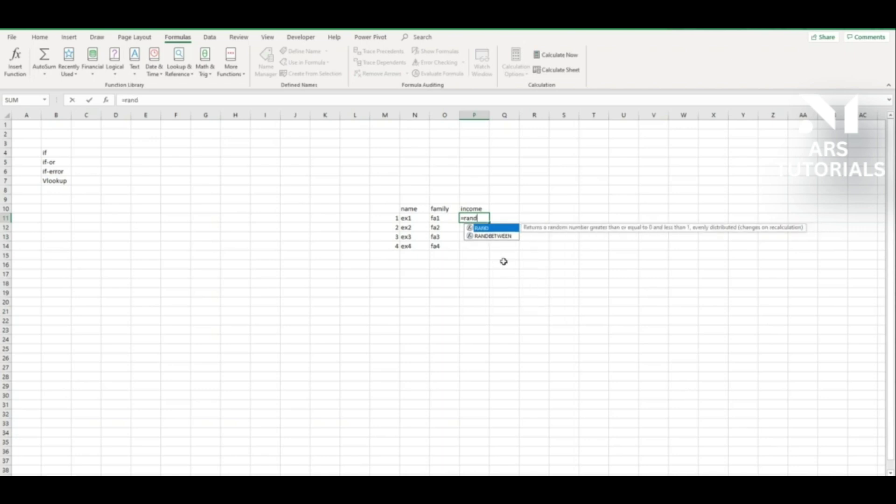
double_click(496, 236)
type("1,20")
key("Return")
- Fill the random income formula from P11 down to P14
left_click(487, 220)
left_click_drag(490, 224, 485, 247)
left_click(485, 218)
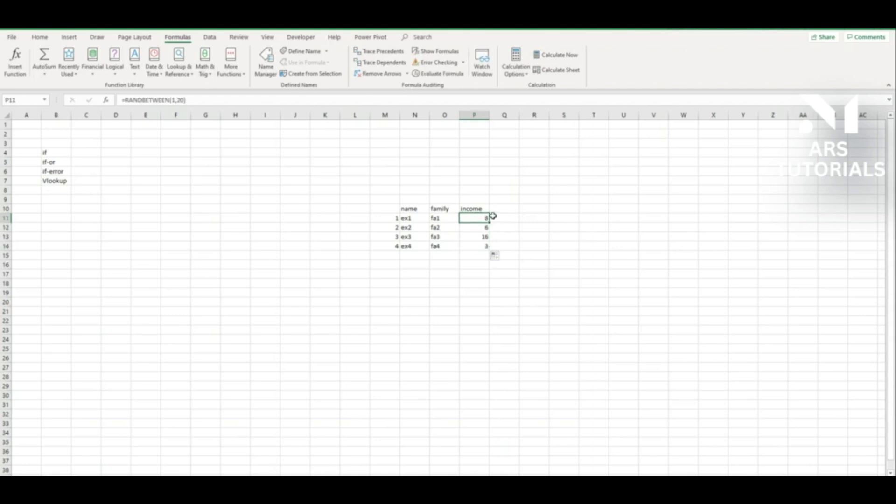
left_click(393, 272)
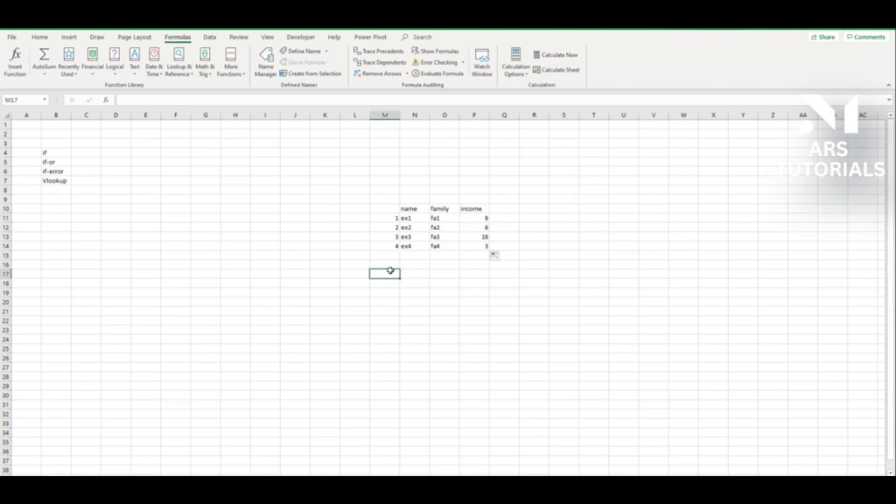
- Start a VLOOKUP formula in K20 and strip its equals sign so it stays as plain text
left_click(474, 218)
left_click(400, 304)
left_click(331, 302)
type("=")
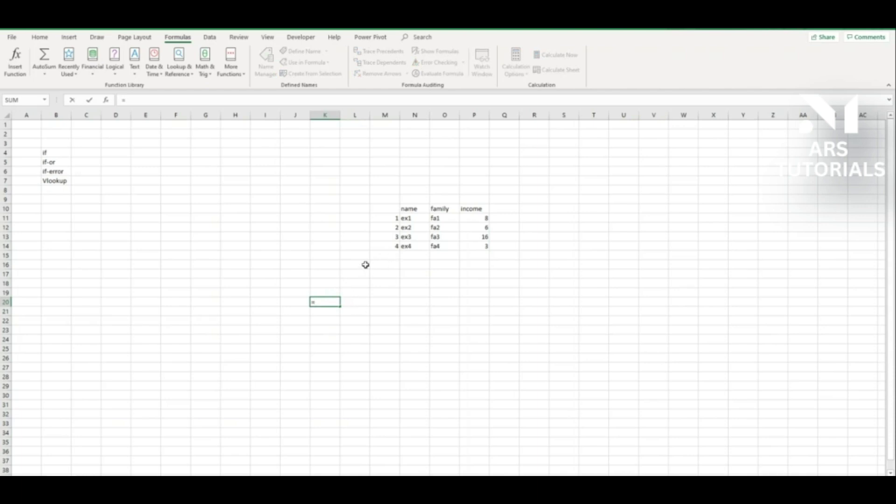
type("vlo")
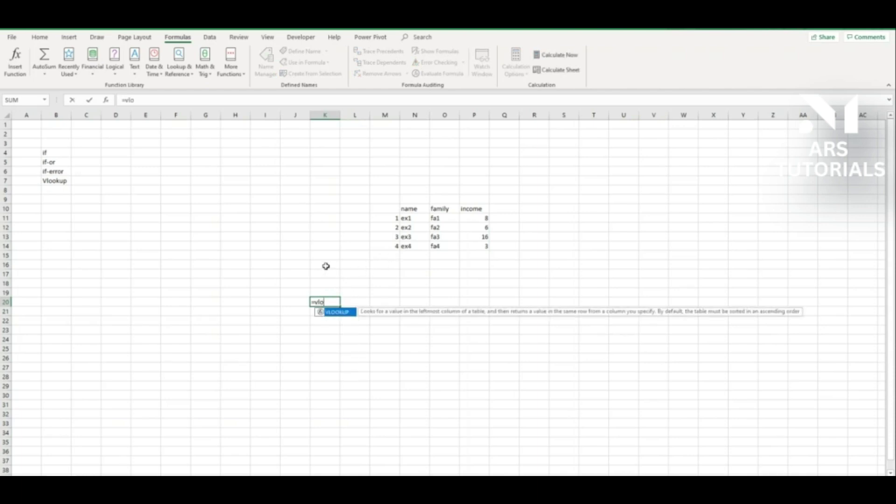
double_click(337, 312)
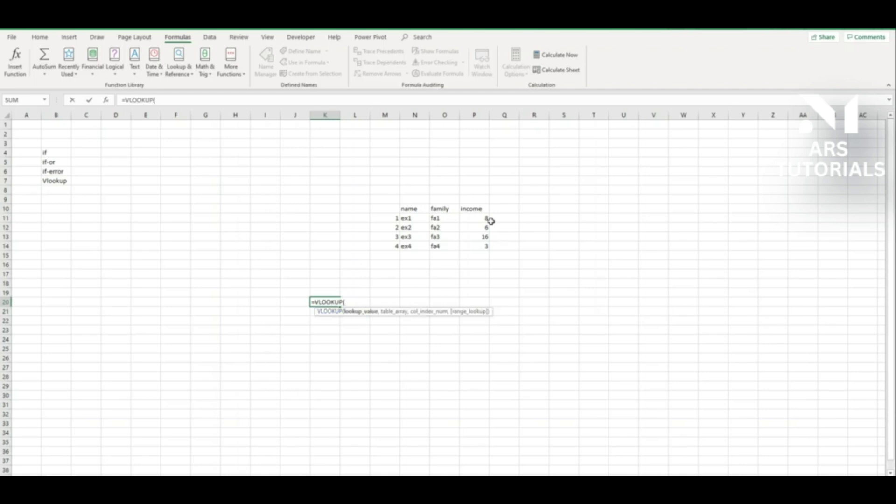
left_click(125, 98)
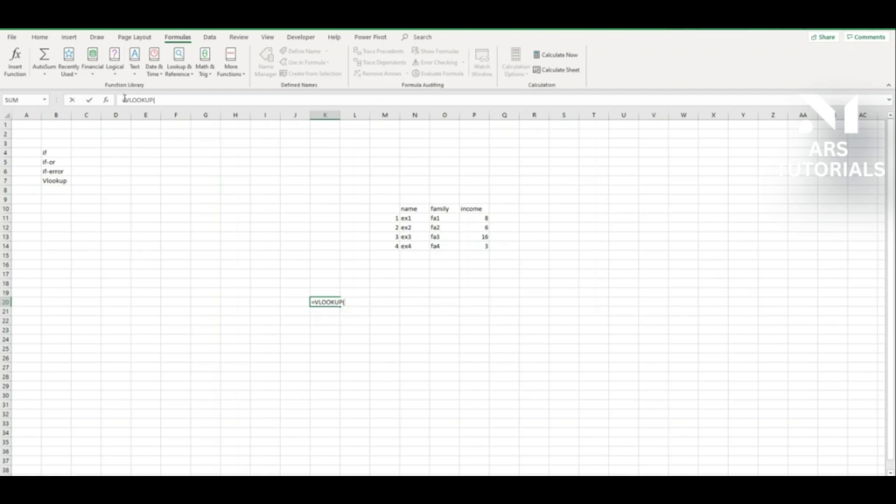
key("BackSpace")
- Change the RANDBETWEEN limits in P11 to 5 and 25 and fill the formula down to P14
left_click(481, 218)
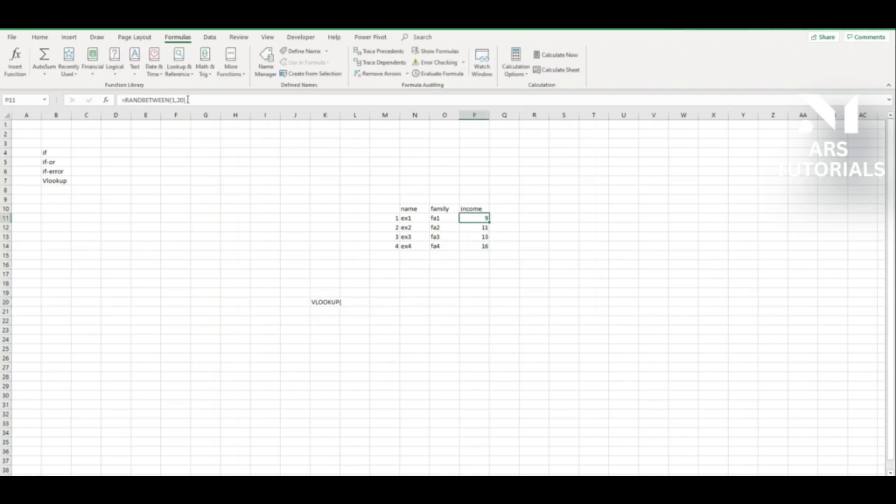
double_click(175, 99)
type("5")
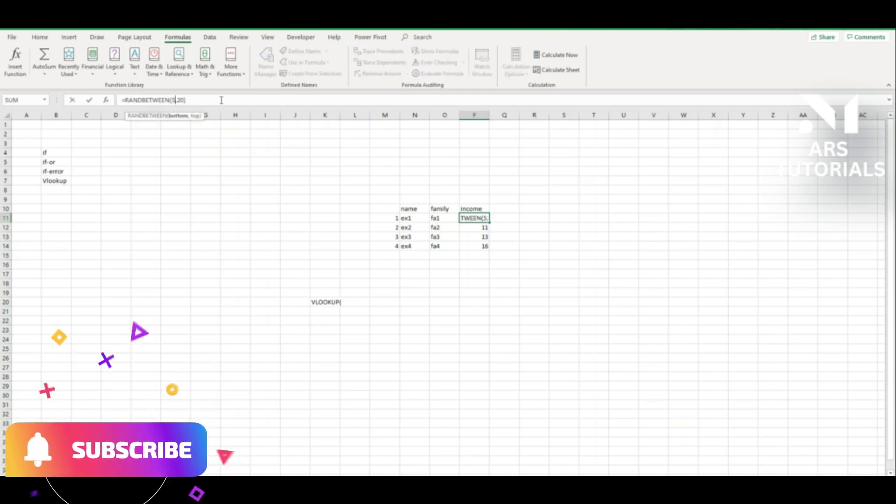
left_click(183, 100)
key("BackSpace")
type("5")
left_click(483, 219)
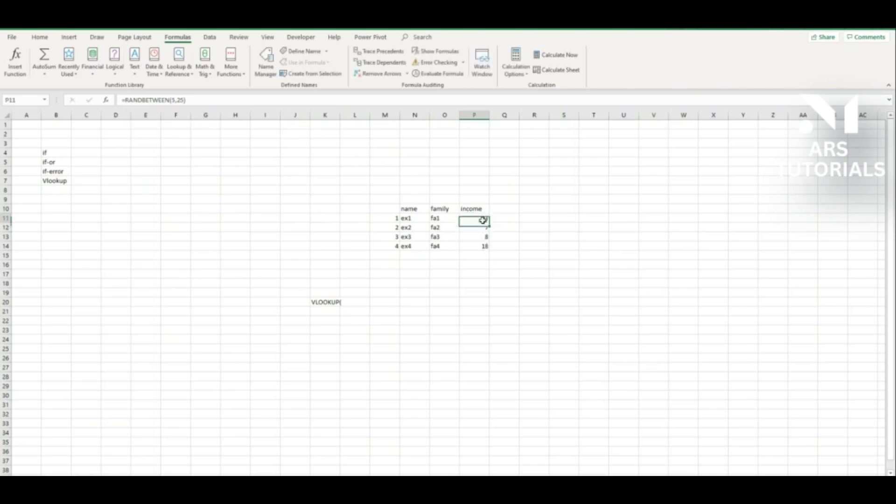
left_click_drag(490, 224, 488, 249)
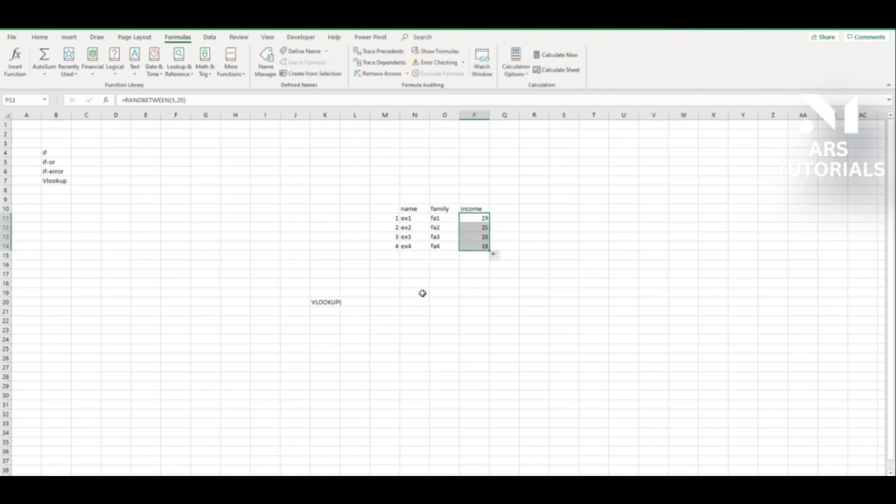
- Complete the K20 formula as =VLOOKUP(L23,M11:P14,3), restoring its equals sign
left_click(327, 301)
left_click(162, 100)
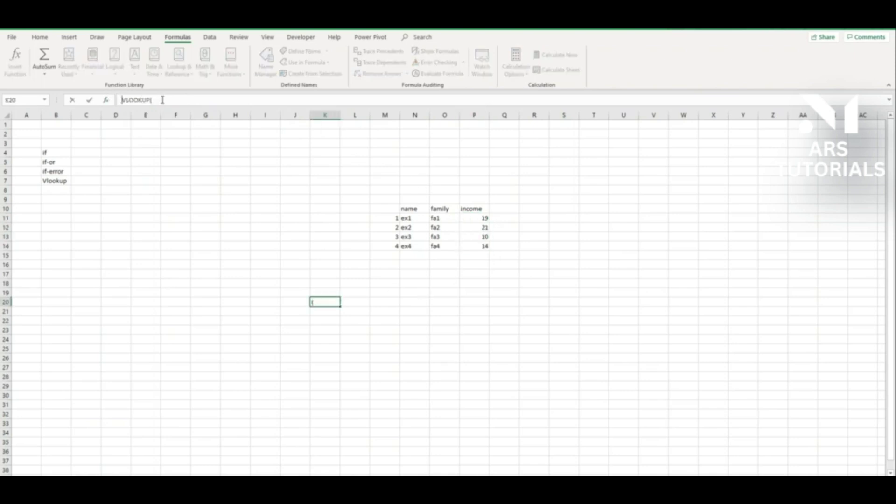
key("Home")
type("=")
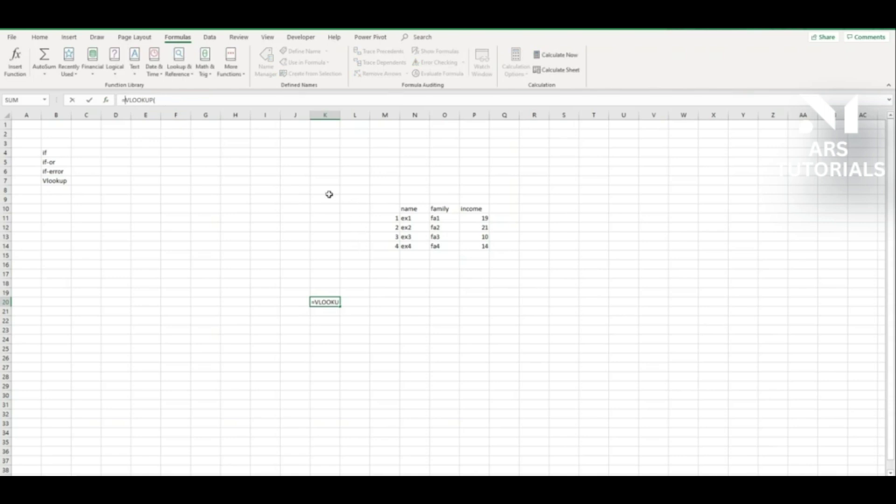
left_click(180, 99)
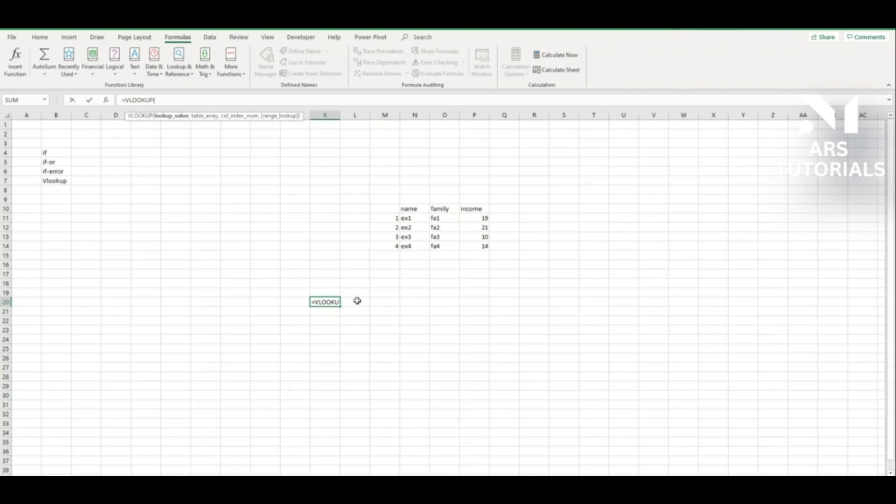
left_click(359, 329)
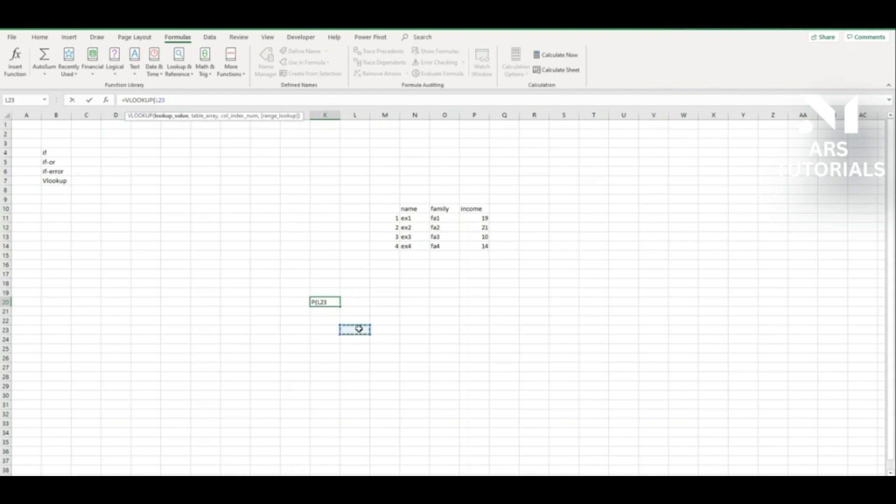
type(",")
left_click_drag(380, 216, 484, 245)
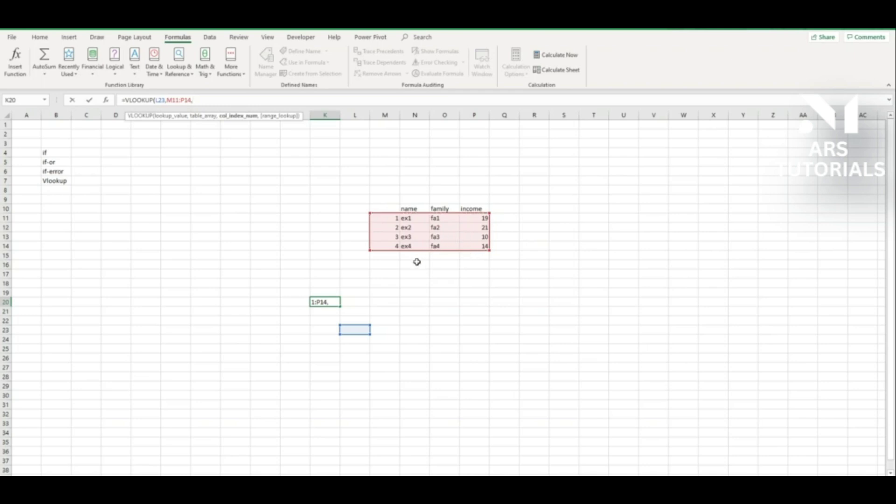
type(",")
type("3")
key("Return")
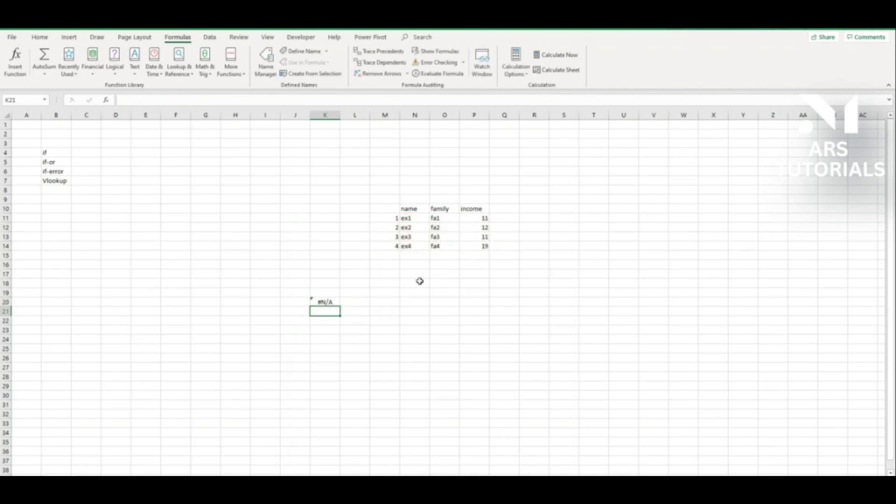
- Enter 4 as the lookup value in L23
left_click(364, 330)
type("4")
key("Return")
key("Up")
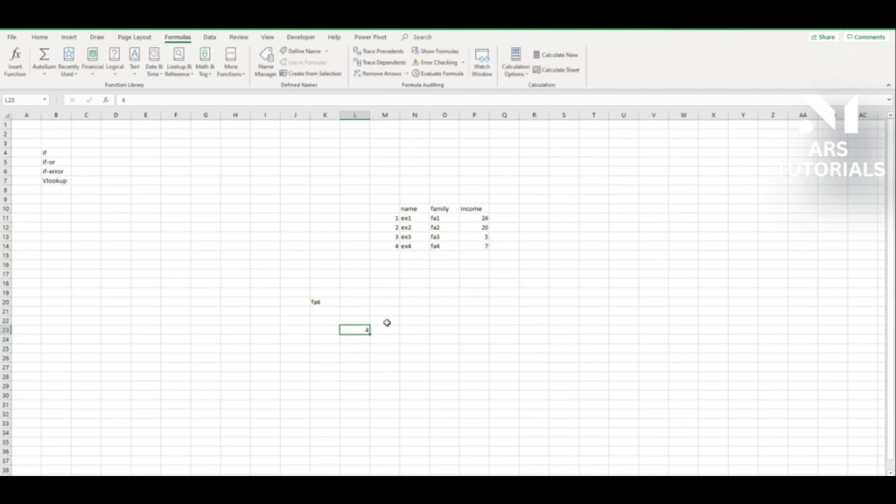
- Label the lookup value by entering "number" in L22
left_click(364, 321)
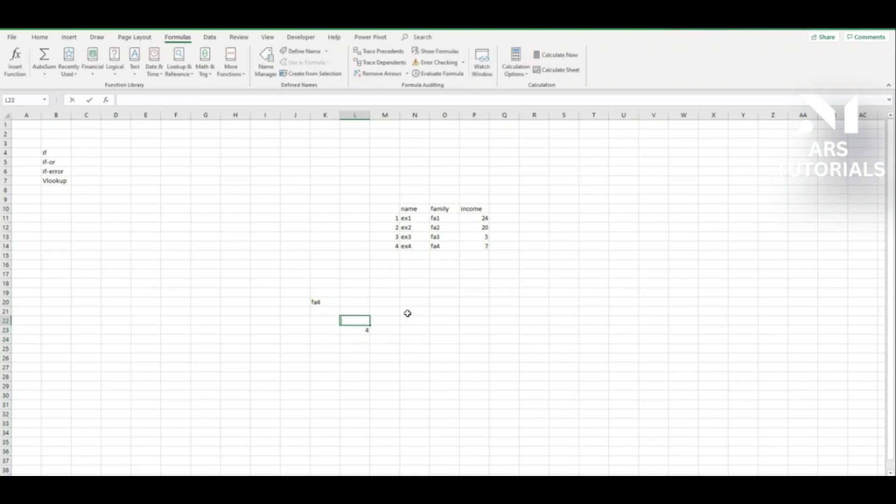
type("coll")
key("BackSpace")
key("BackSpace")
key("BackSpace")
key("BackSpace")
key("BackSpace")
key("BackSpace")
key("BackSpace")
key("BackSpace")
key("BackSpace")
type("number")
key("Return")
key("Down")
key("Down")
key("Down")
- Clear the trial lookup formula, label and value from the cells below the table
left_click(326, 302)
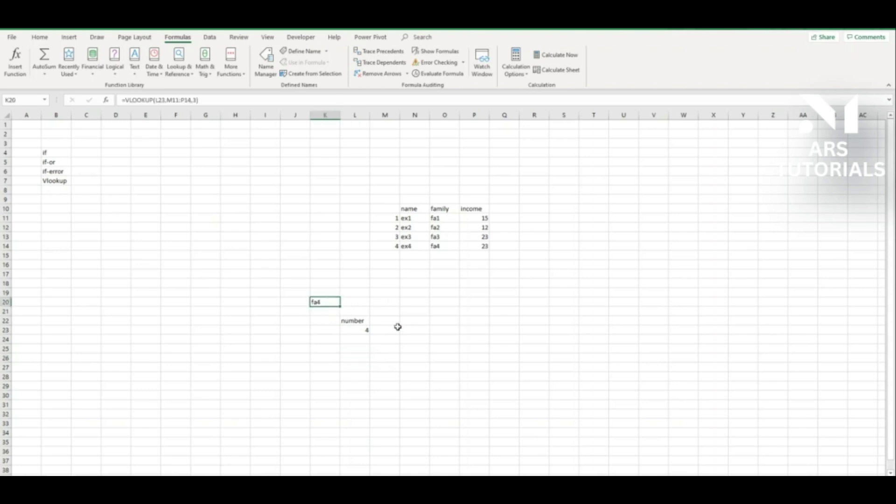
left_click(361, 330)
left_click_drag(295, 273, 394, 383)
key("Delete")
- Enter the heading "number that we are searching" in J21 and widen column J to fit it
left_click(299, 331)
left_click(305, 310)
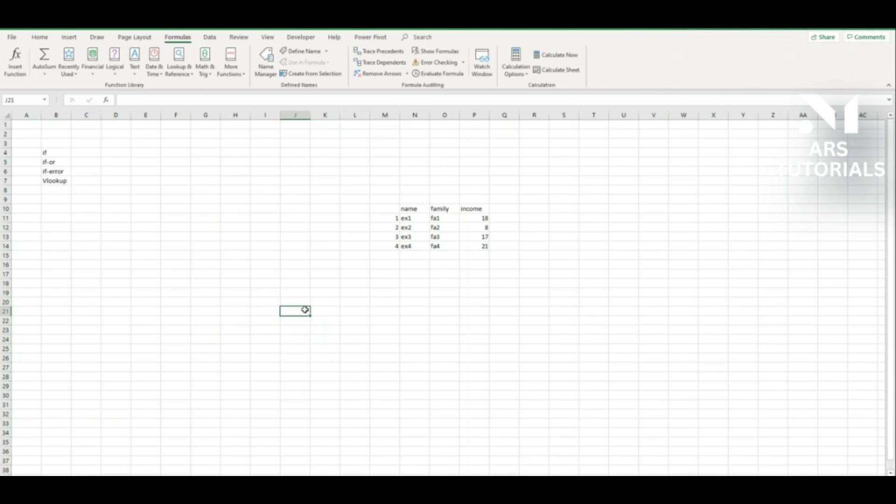
type("number that we are sea")
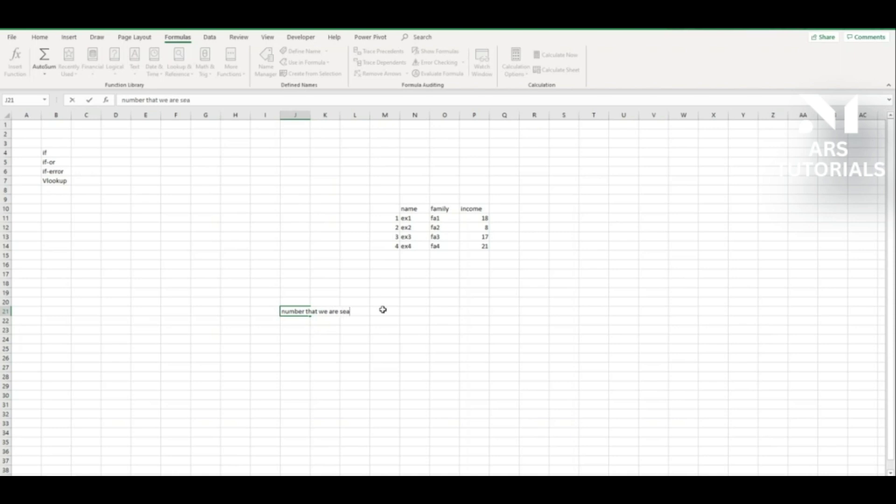
key("Return")
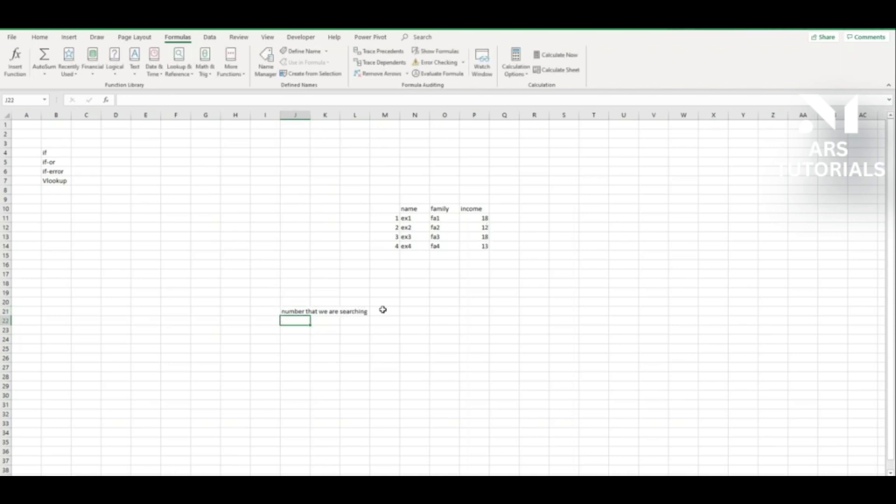
left_click(358, 349)
left_click_drag(286, 116, 377, 127)
key("ctrl+z")
- Enter 4 in J22 as the number to search for
left_click(367, 337)
left_click(337, 321)
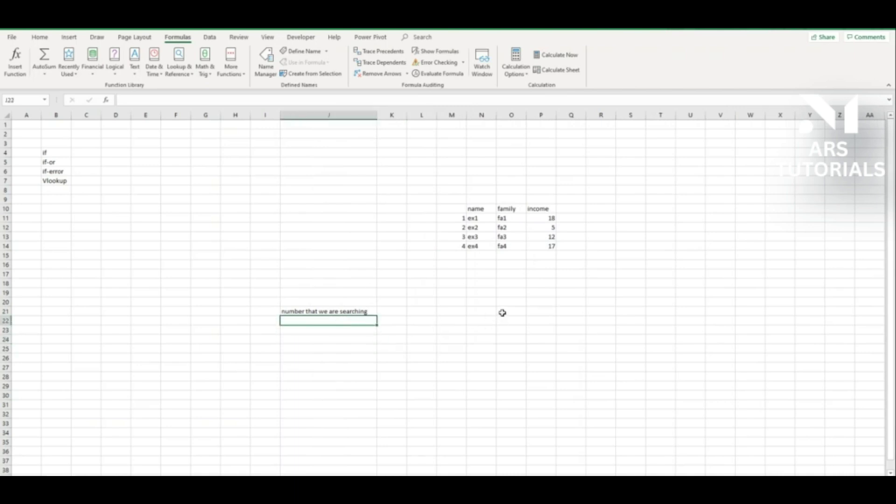
type("5")
key("BackSpace")
type("4")
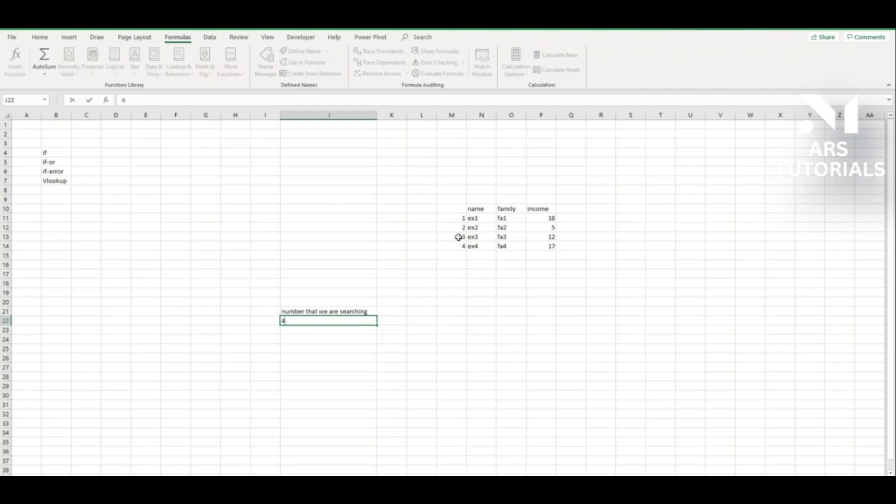
key("ctrl+Return")
- Enter the heading "Family name" in K21, correcting its spelling
left_click(402, 320)
left_click(401, 313)
type("Faamily name")
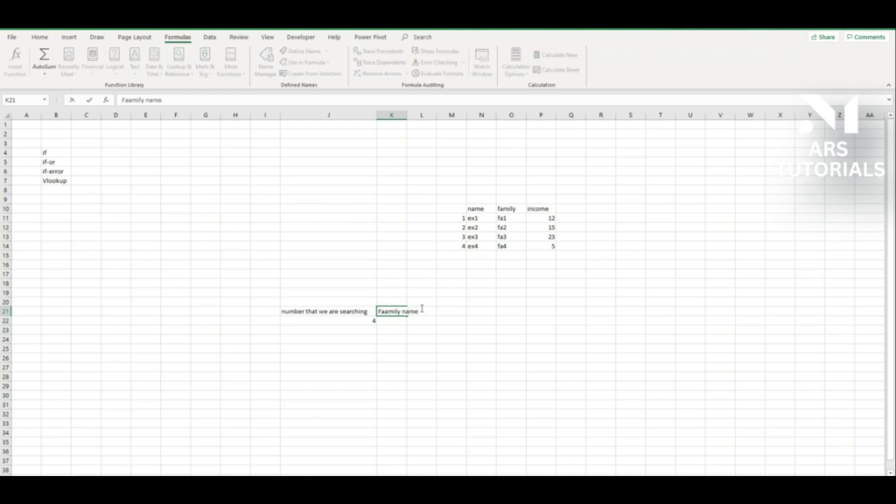
key("Return")
double_click(380, 311)
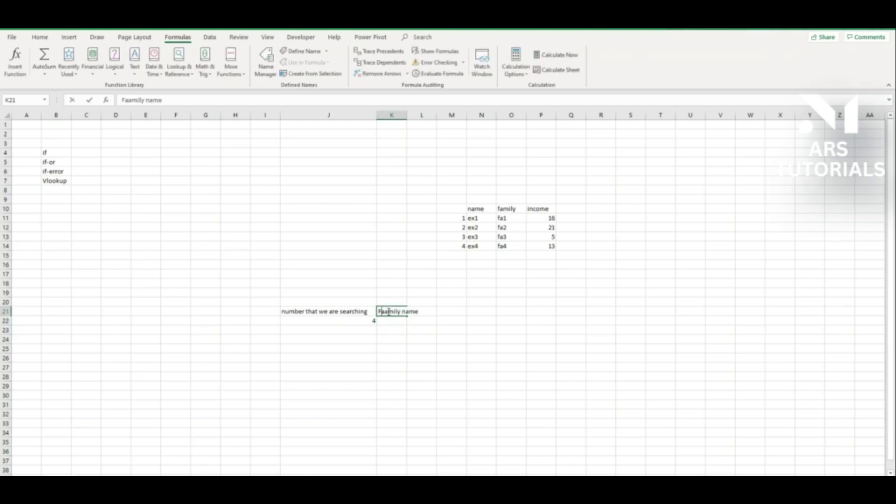
key("Delete")
key("Return")
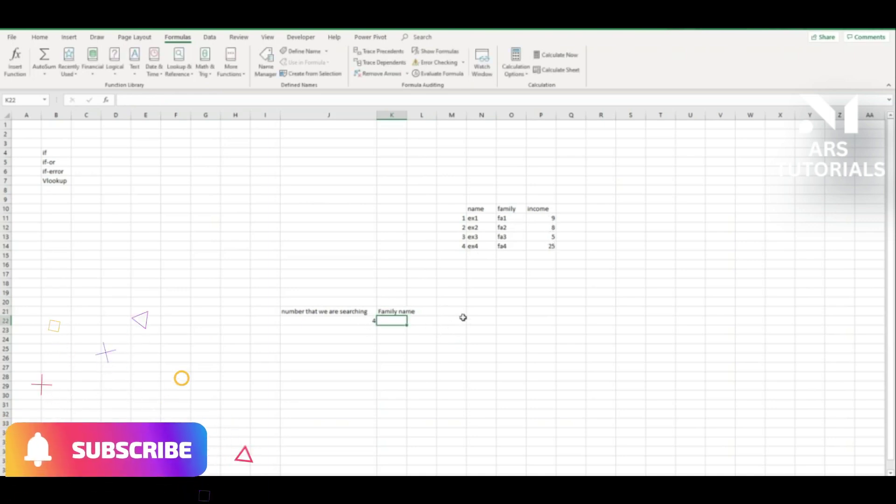
- Enter =VLOOKUP(J22,M11:P14,3) in K22 to return the family name, and widen column K to fit its heading
type("=vl")
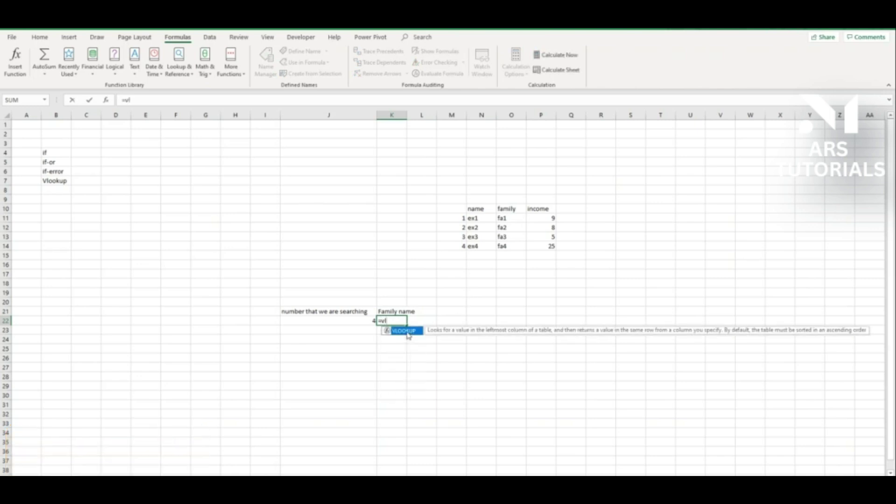
double_click(408, 334)
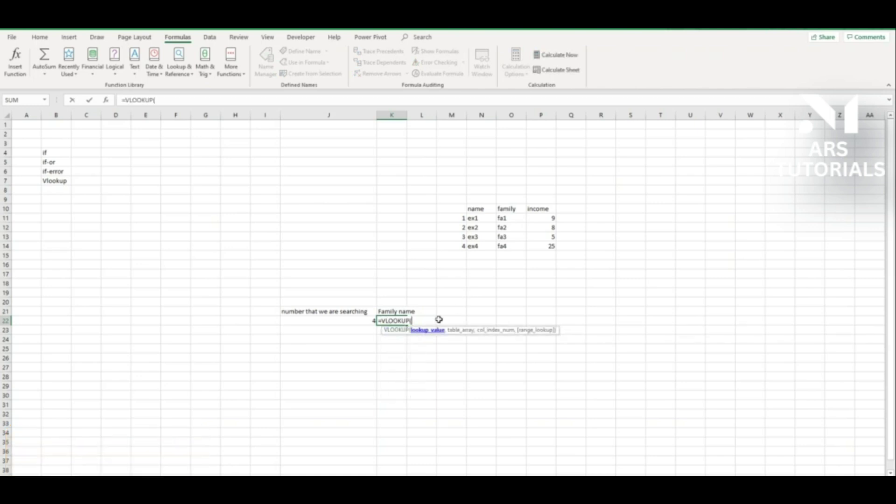
left_click(337, 321)
type(",")
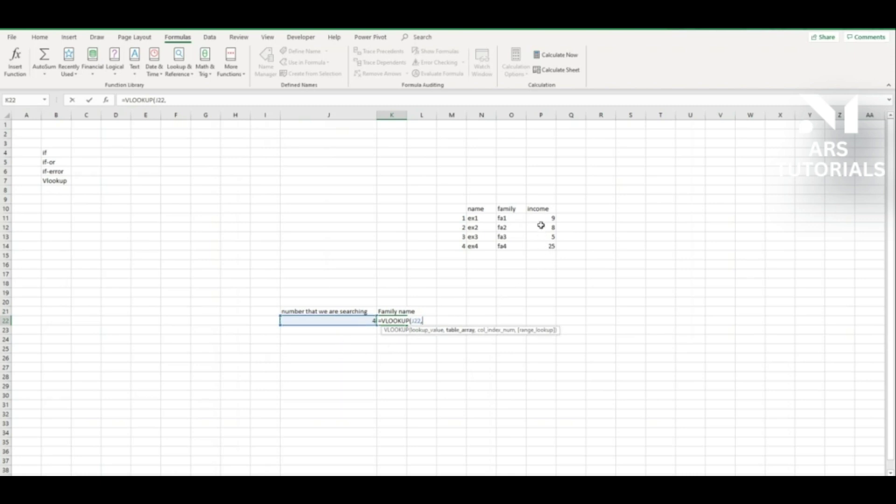
left_click_drag(456, 217, 541, 247)
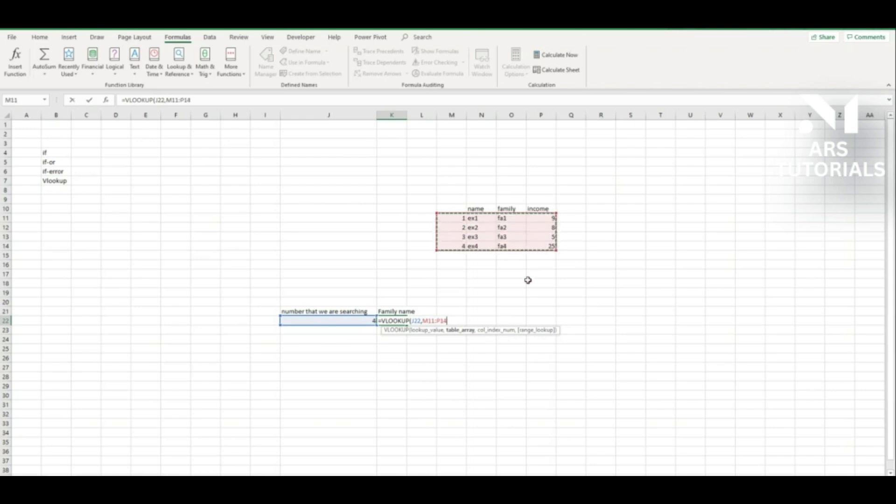
type(",3")
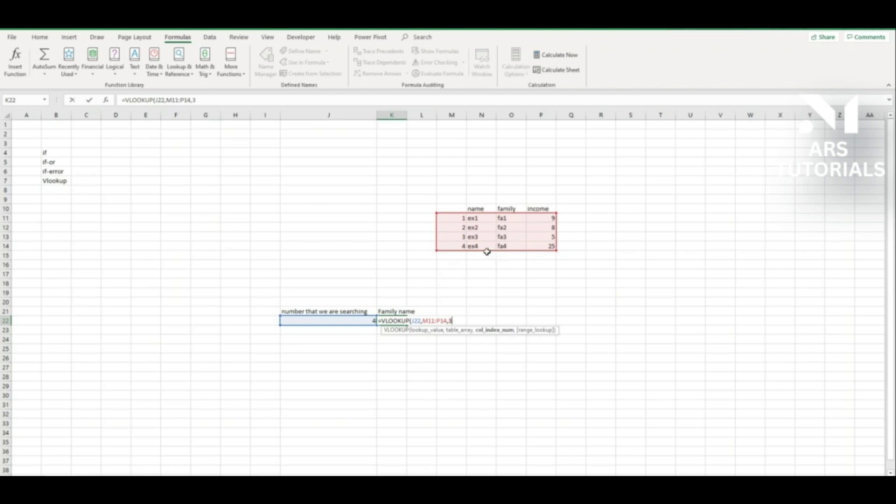
key("Return")
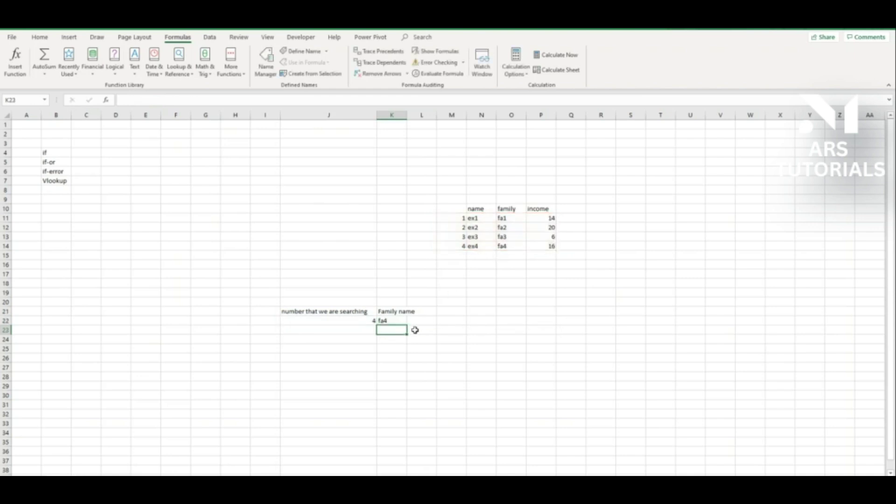
left_click(392, 320)
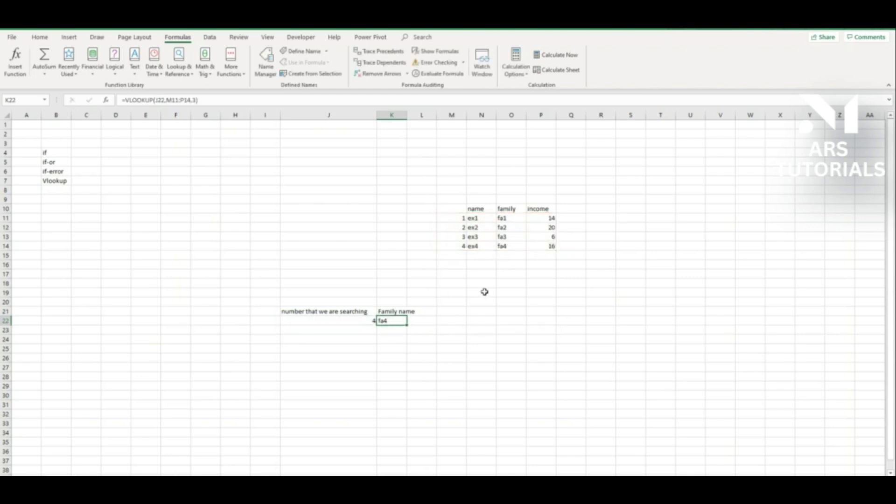
left_click_drag(409, 118, 425, 117)
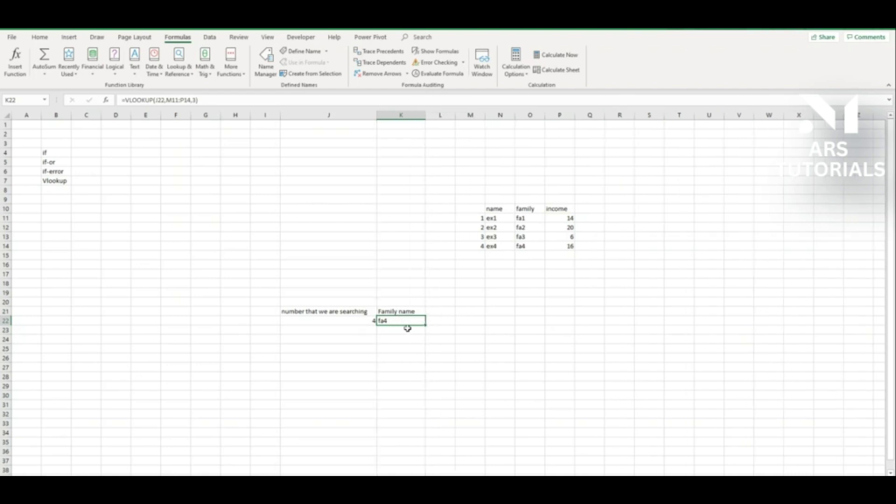
- Change the searched number in J22 to 2
left_click(362, 320)
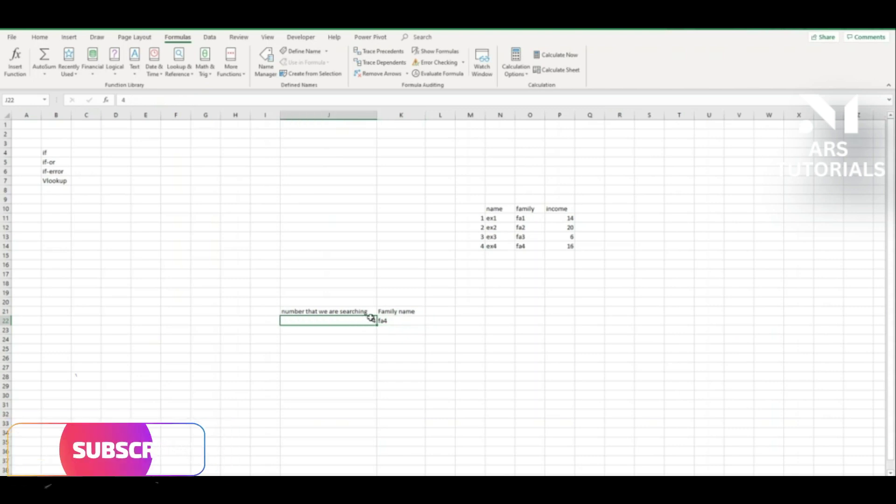
type("2")
key("Return")
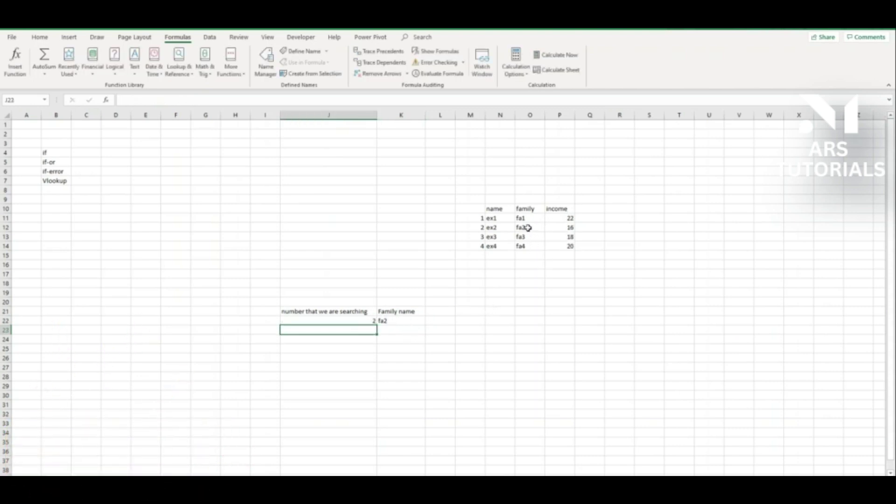
- Set the column index of the VLOOKUP formula in K22 to 4 so it returns the income
left_click(390, 321)
left_click(247, 99)
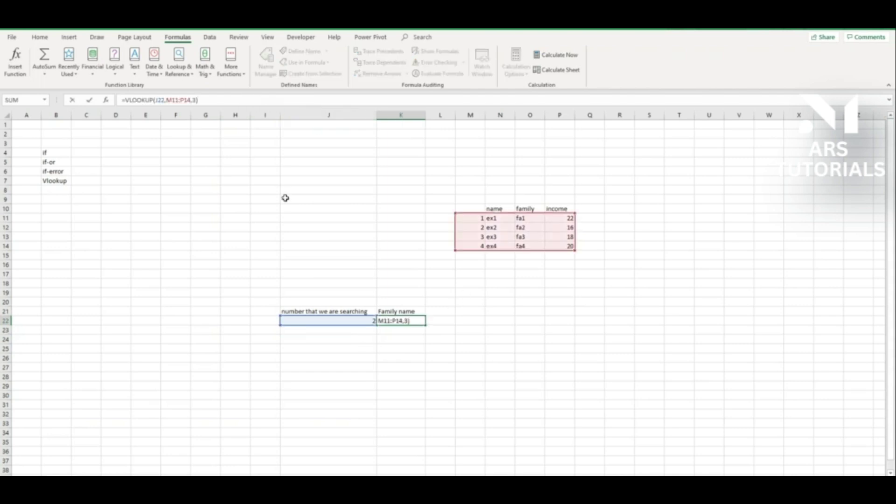
key("Return")
left_click(393, 321)
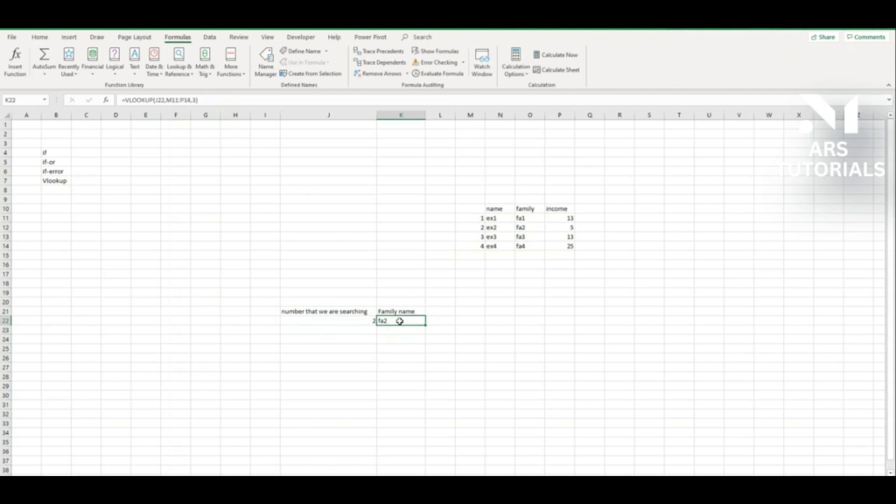
left_click(156, 100)
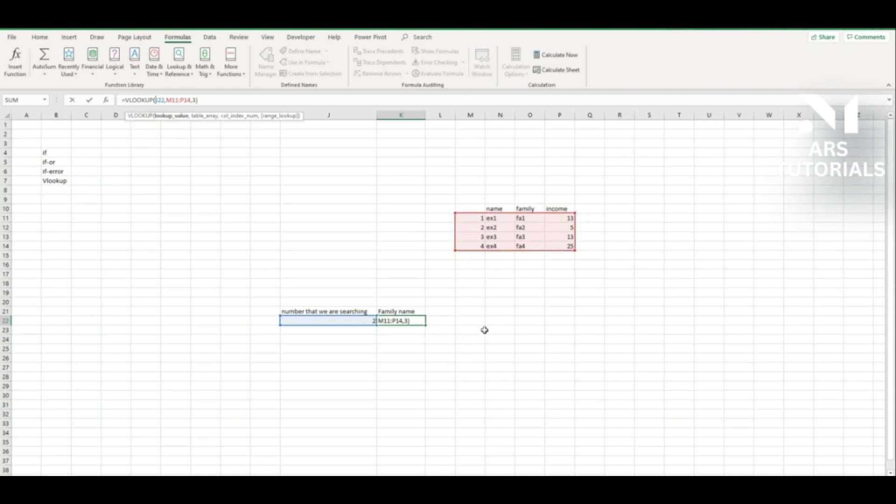
left_click(168, 100)
left_click(193, 100)
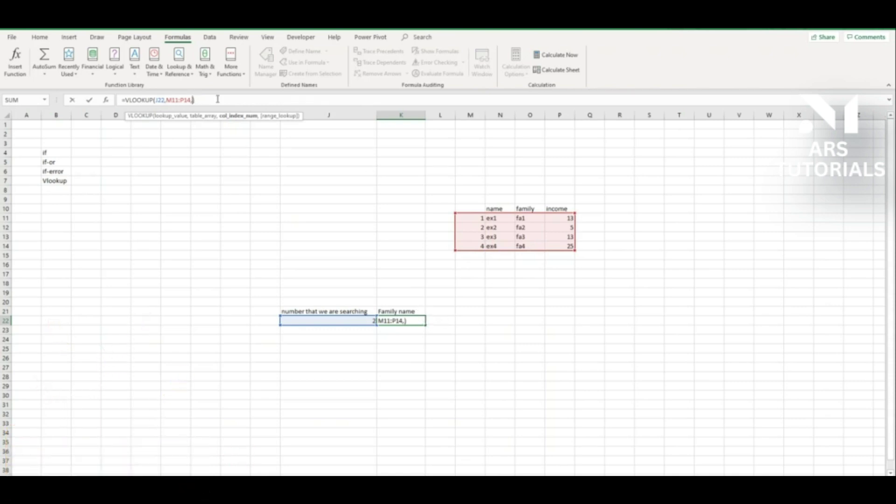
type("4")
key("Return")
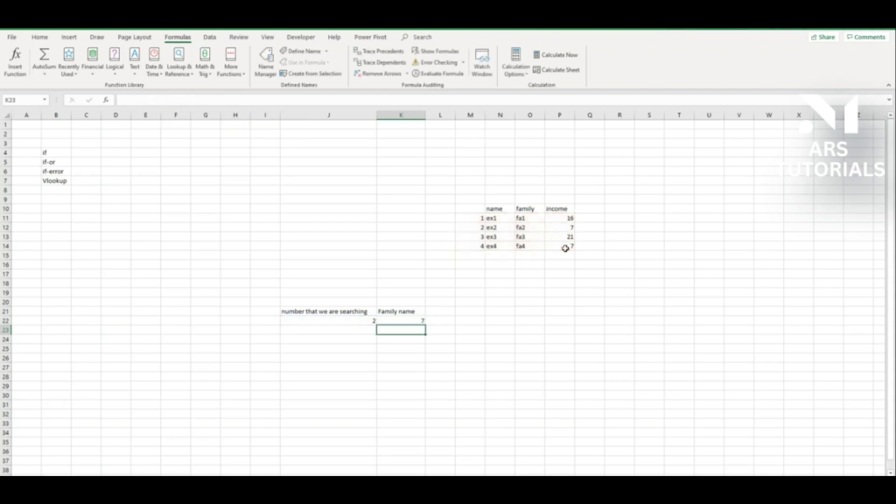
- Recalculate the sheet twice to refresh the random incomes and check the lookup result, then select M14
left_click(500, 316)
key("F9")
key("F9")
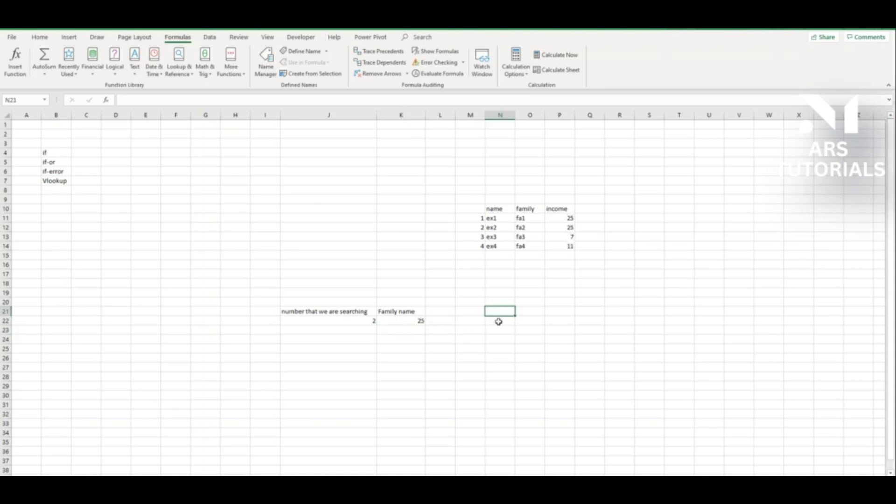
left_click(472, 246)
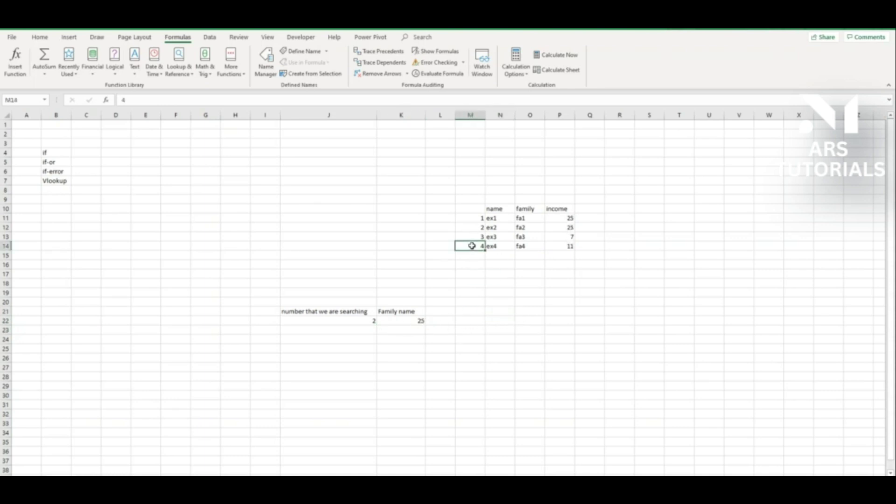